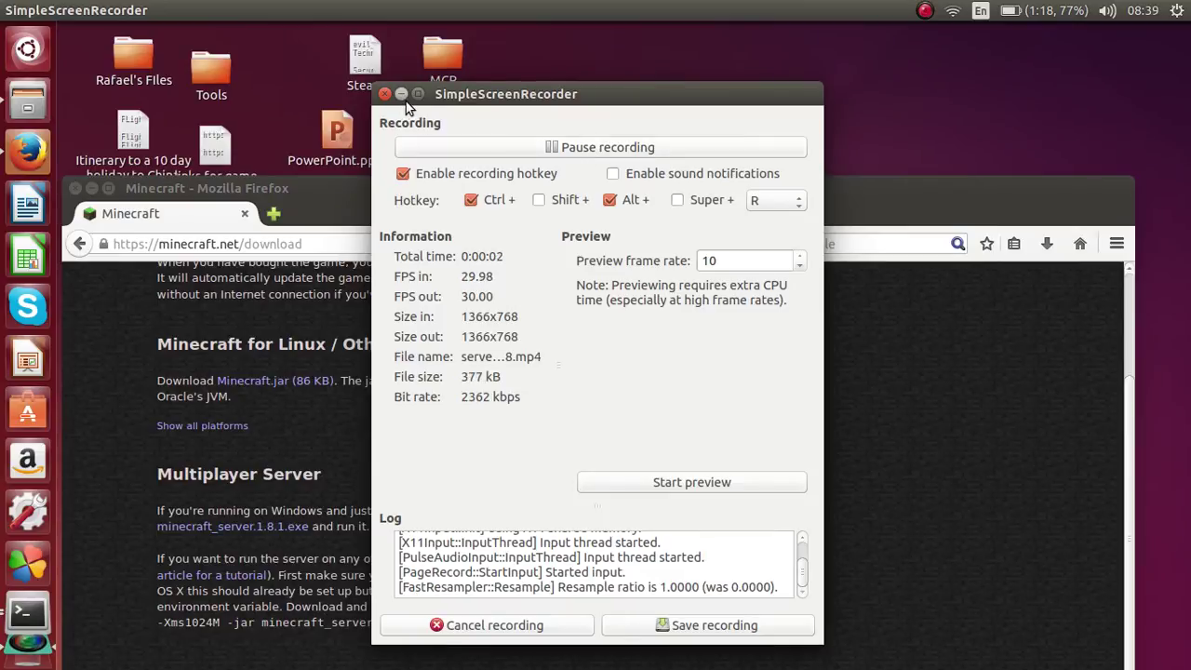
Minimise the screen recorder, then drag the Firefox window around and maximise it.
{"action": "left_click", "coordinate": [401, 94]}
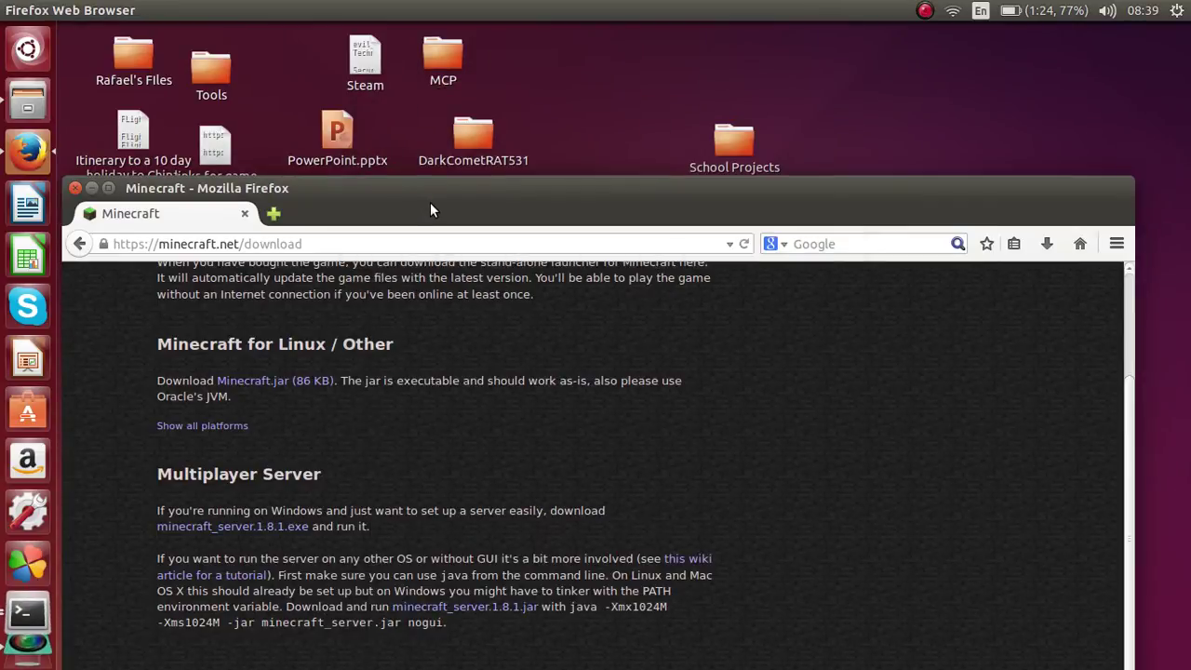
{"action": "left_click_drag", "start_coordinate": [468, 192], "coordinate": [487, 243]}
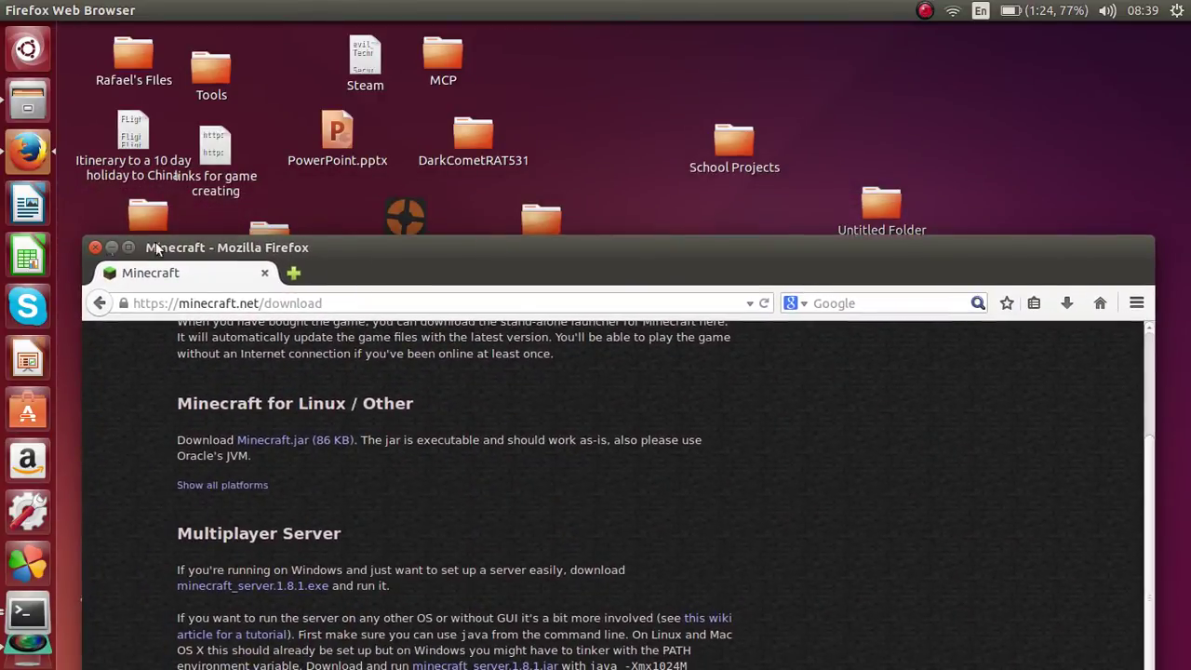
{"action": "left_click_drag", "start_coordinate": [271, 240], "coordinate": [400, 183]}
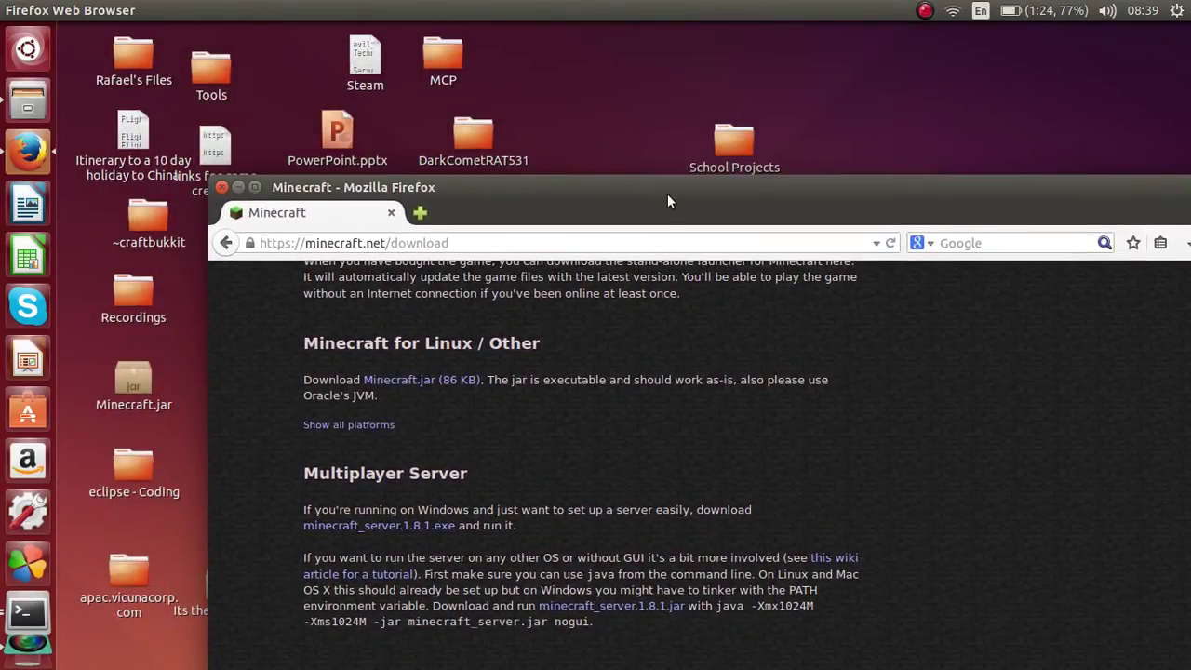
{"action": "left_click_drag", "start_coordinate": [667, 201], "coordinate": [538, 14]}
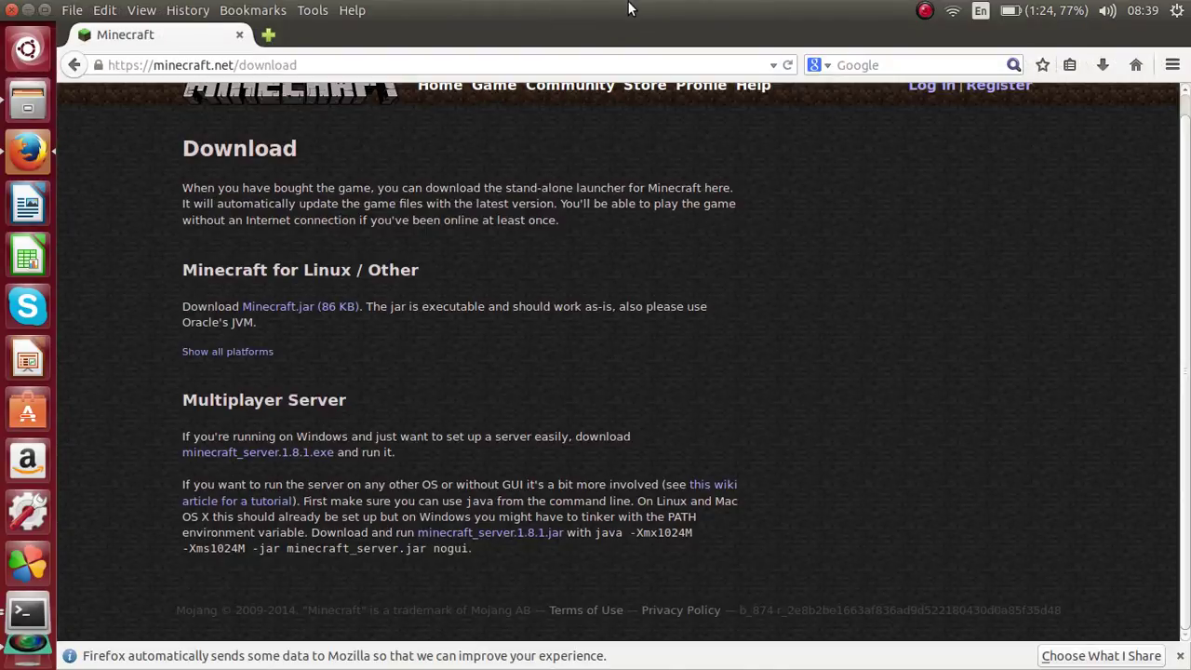
Restore Firefox from full screen and move it to the lower right, exposing the desktop.
{"action": "scroll", "coordinate": [699, 241], "scroll_direction": "up", "scroll_amount": 1}
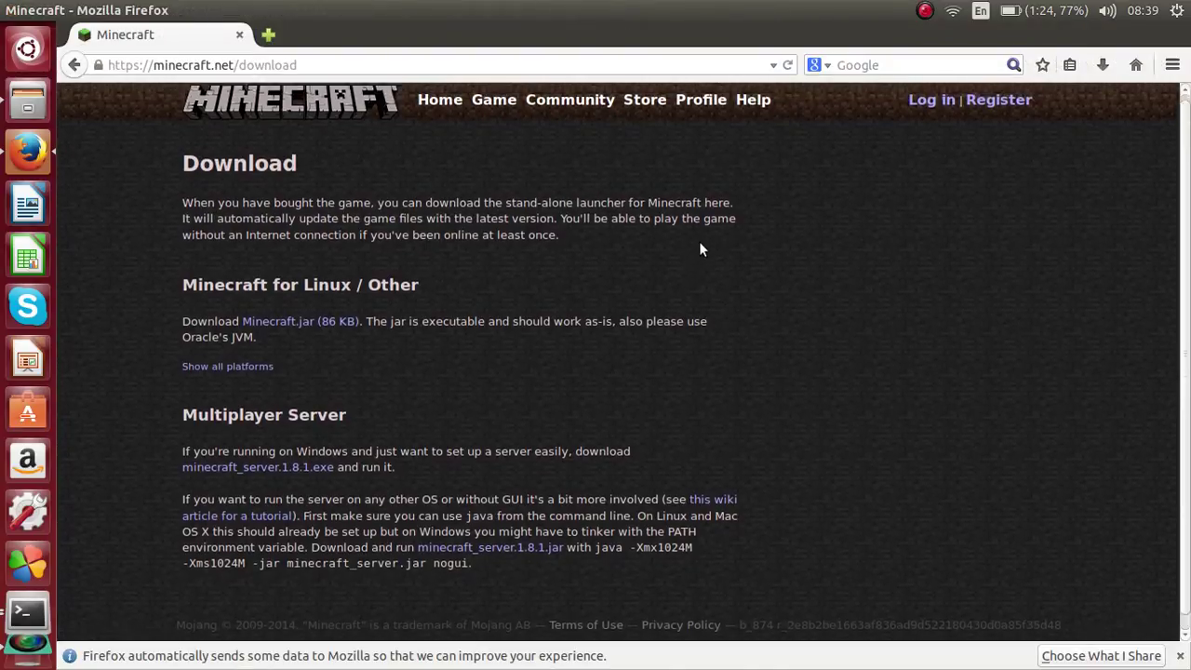
{"action": "left_click_drag", "start_coordinate": [322, 65], "coordinate": [71, 63]}
{"action": "left_click", "coordinate": [298, 65]}
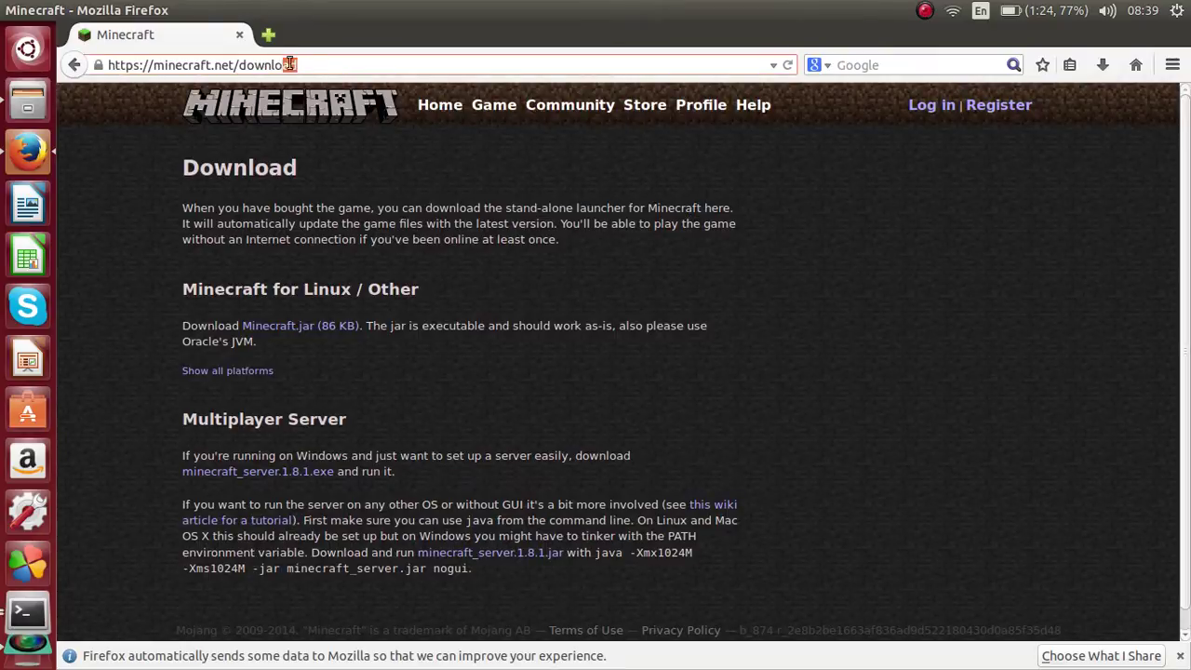
{"action": "left_click_drag", "start_coordinate": [320, 67], "coordinate": [122, 62]}
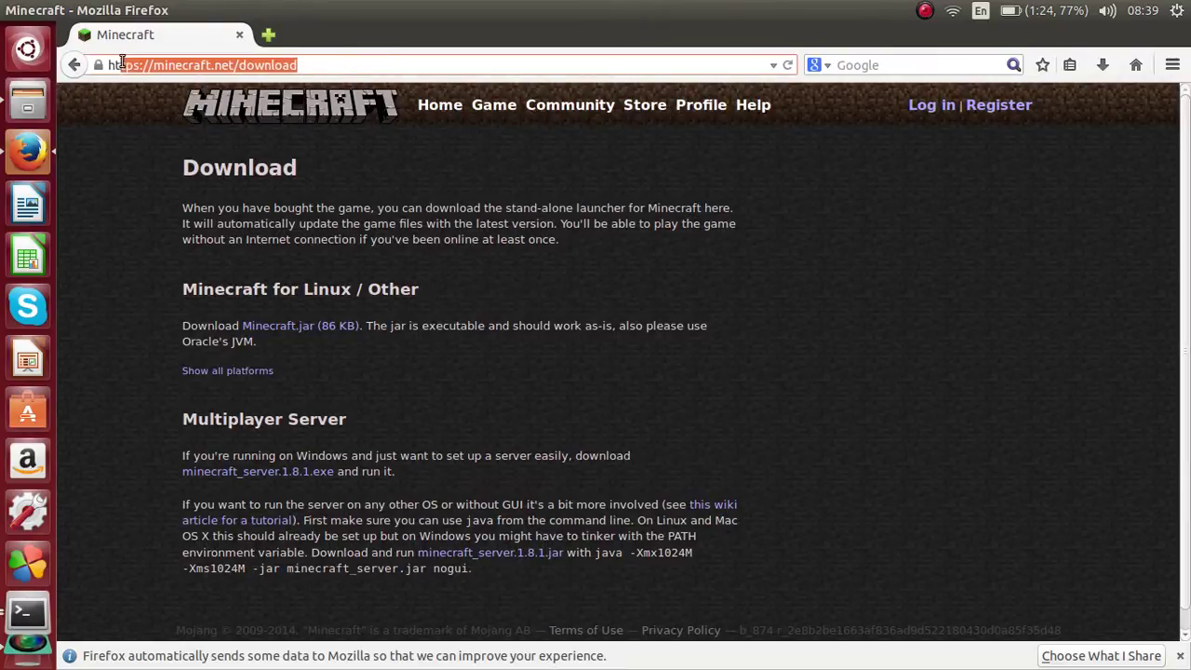
{"action": "left_click", "coordinate": [657, 176]}
{"action": "double_click", "coordinate": [635, 3]}
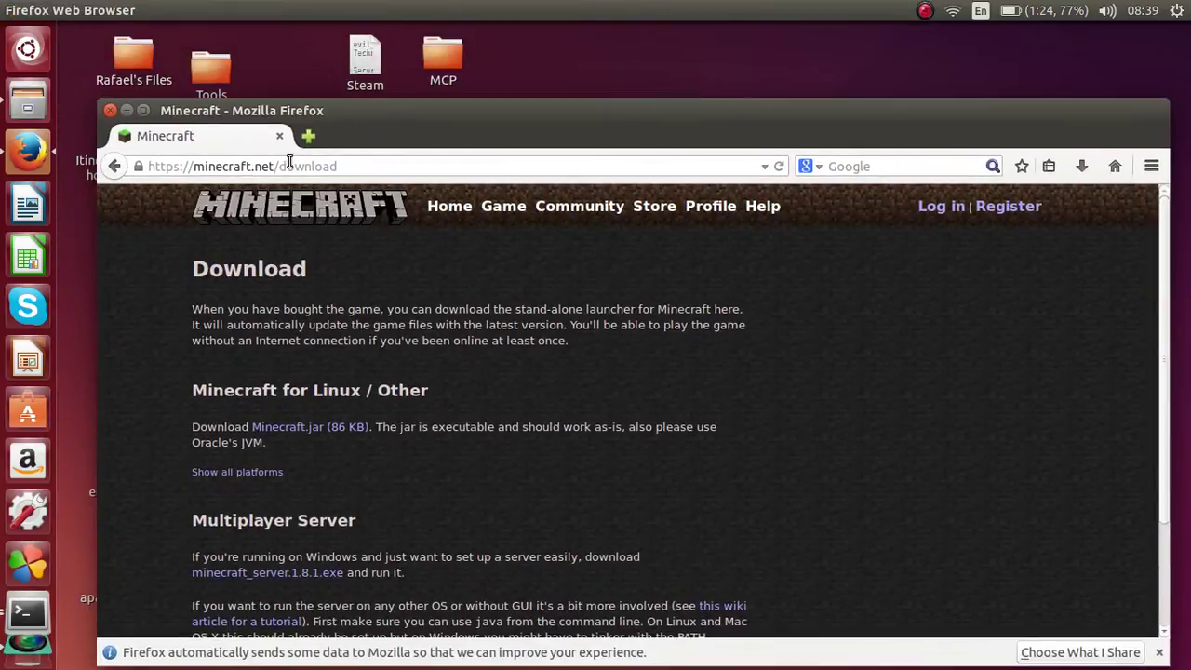
{"action": "left_click_drag", "start_coordinate": [391, 131], "coordinate": [833, 546]}
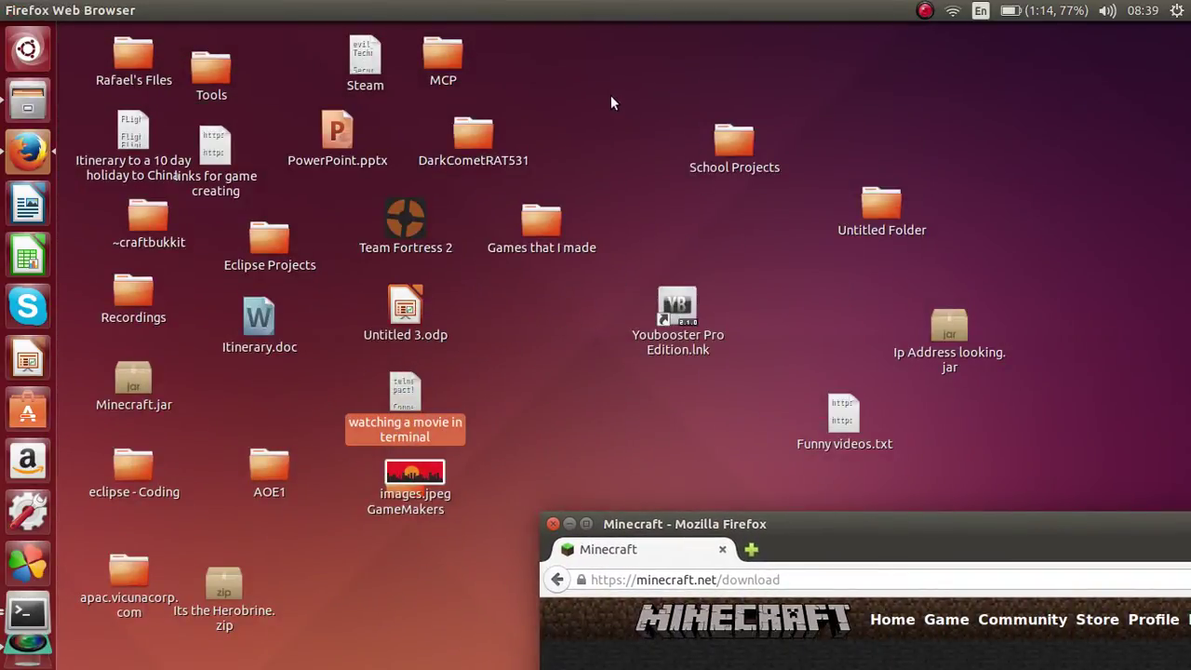
Create a new desktop folder named 'Minecraft Server'.
{"action": "right_click", "coordinate": [629, 64]}
{"action": "left_click", "coordinate": [670, 72]}
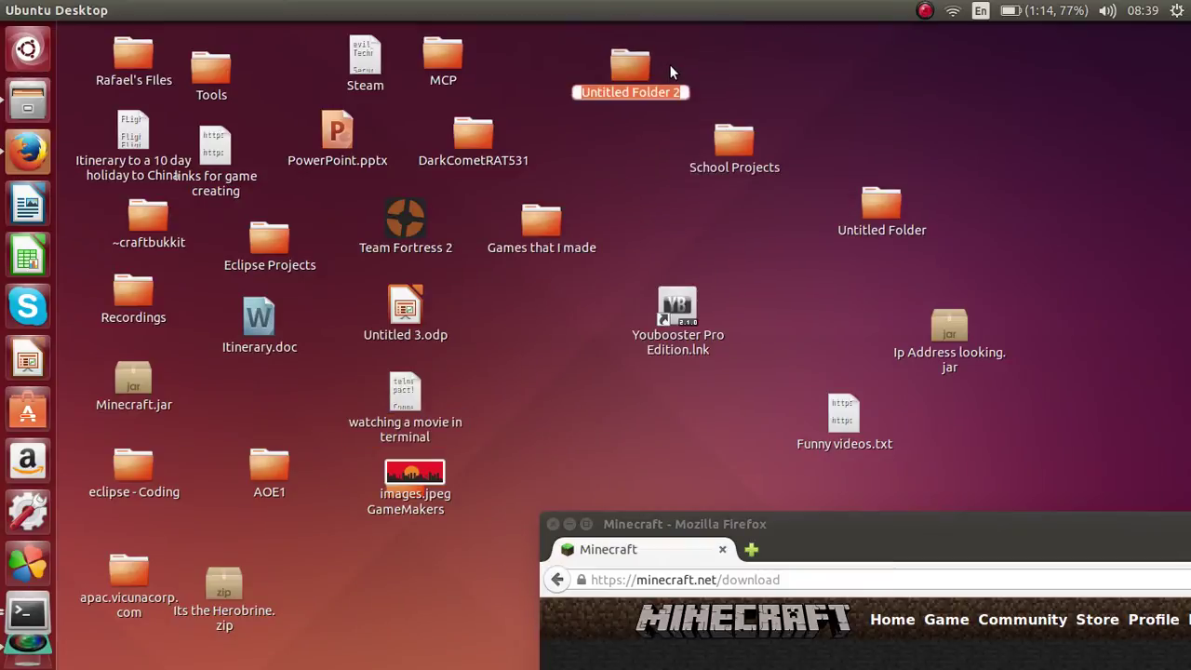
{"action": "key", "text": "BackSpace"}
{"action": "type", "text": "Minec"}
{"action": "key", "text": "BackSpace"}
{"action": "key", "text": "BackSpace"}
{"action": "key", "text": "BackSpace"}
{"action": "key", "text": "BackSpace"}
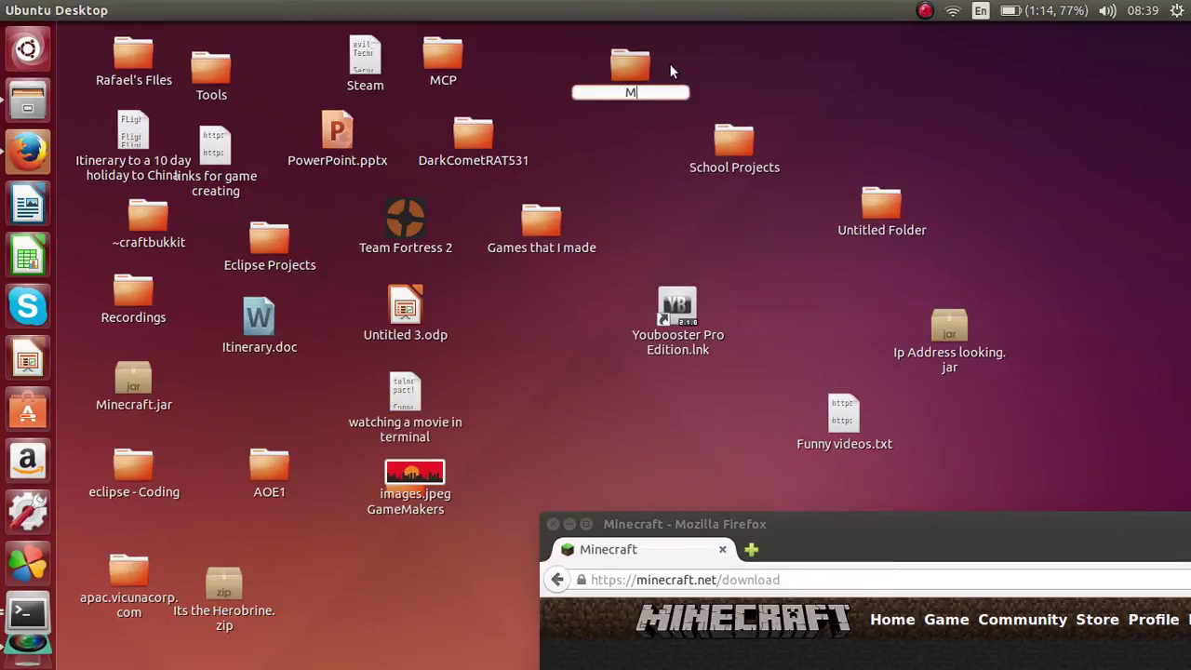
{"action": "type", "text": "inecraft Server"}
{"action": "key", "text": "Return"}
Open the Minecraft Server folder in Files and move its window left.
{"action": "left_click_drag", "start_coordinate": [679, 524], "coordinate": [345, 297]}
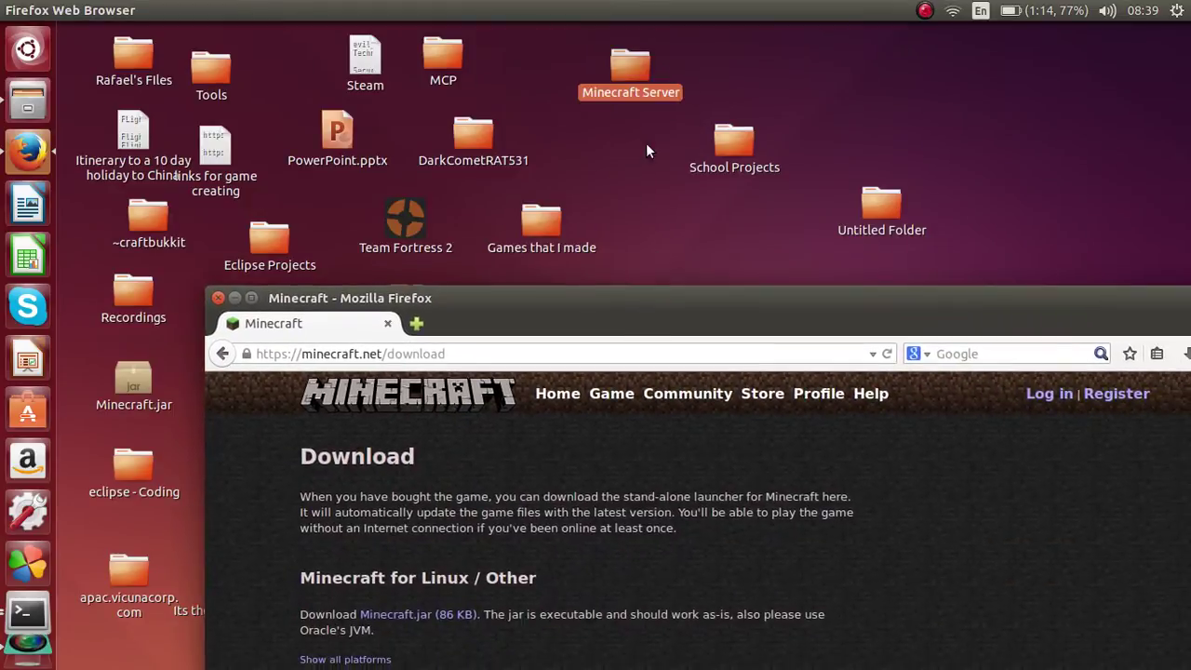
{"action": "double_click", "coordinate": [631, 67]}
{"action": "left_click_drag", "start_coordinate": [886, 41], "coordinate": [461, 102]}
Maximise Firefox, save minecraft_server.1.8.1.jar (7.5 MB), then restore the window.
{"action": "left_click_drag", "start_coordinate": [849, 296], "coordinate": [811, 64]}
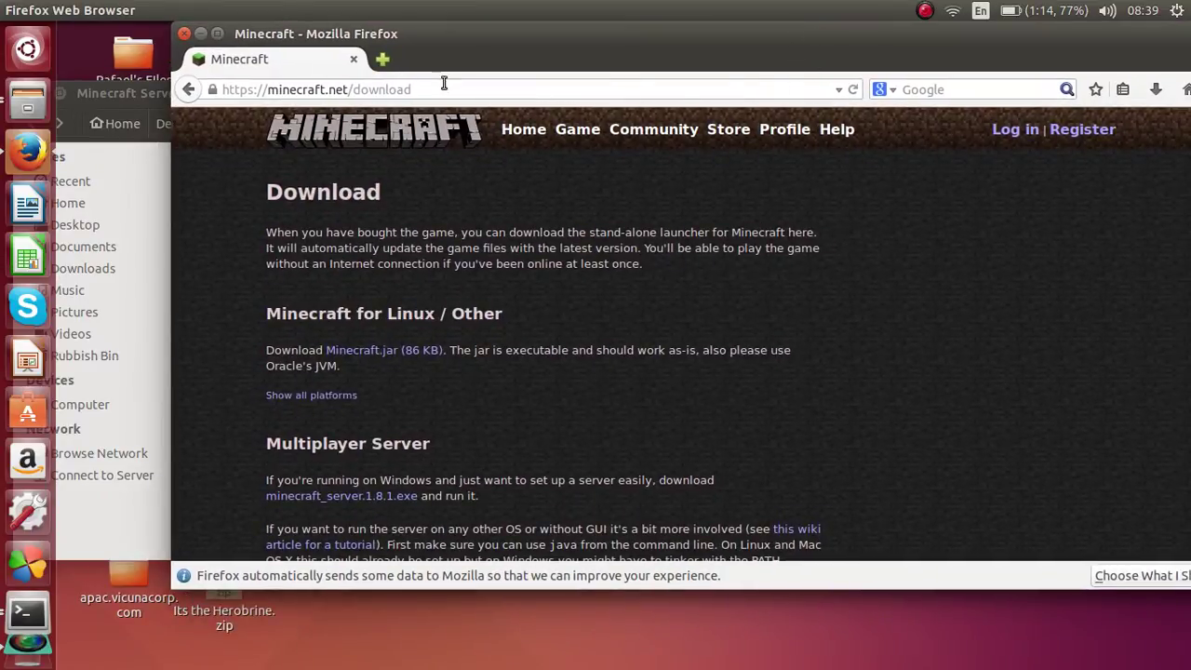
{"action": "left_click", "coordinate": [217, 34]}
{"action": "scroll", "coordinate": [518, 270], "scroll_direction": "down", "scroll_amount": 1}
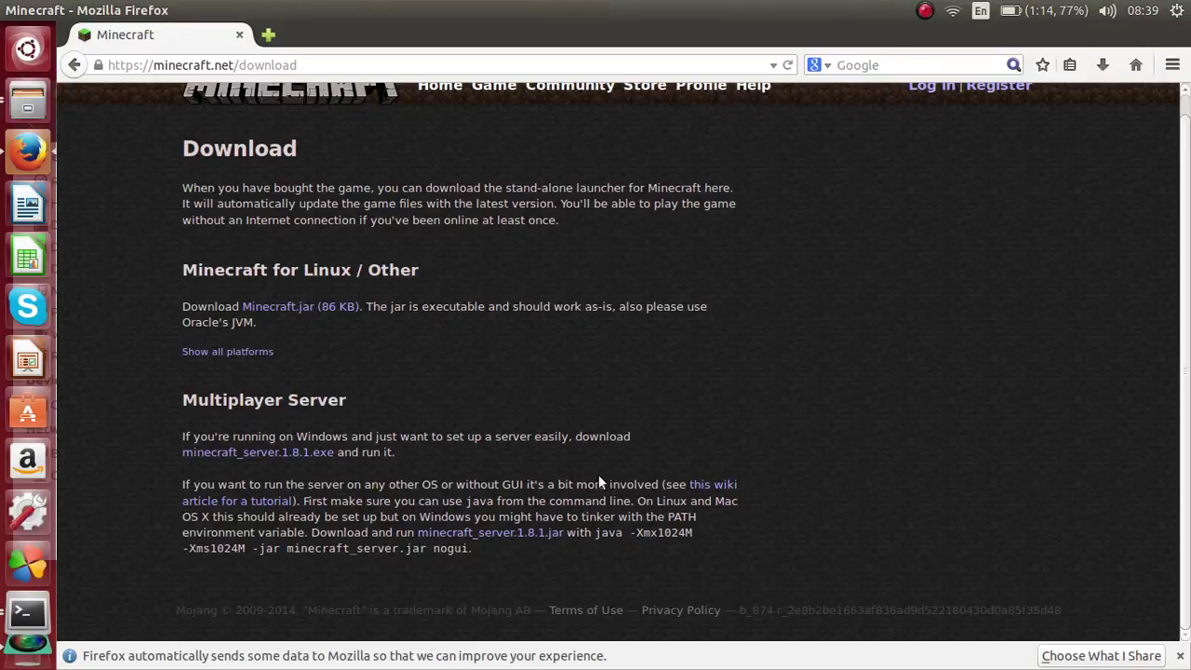
{"action": "left_click", "coordinate": [538, 535]}
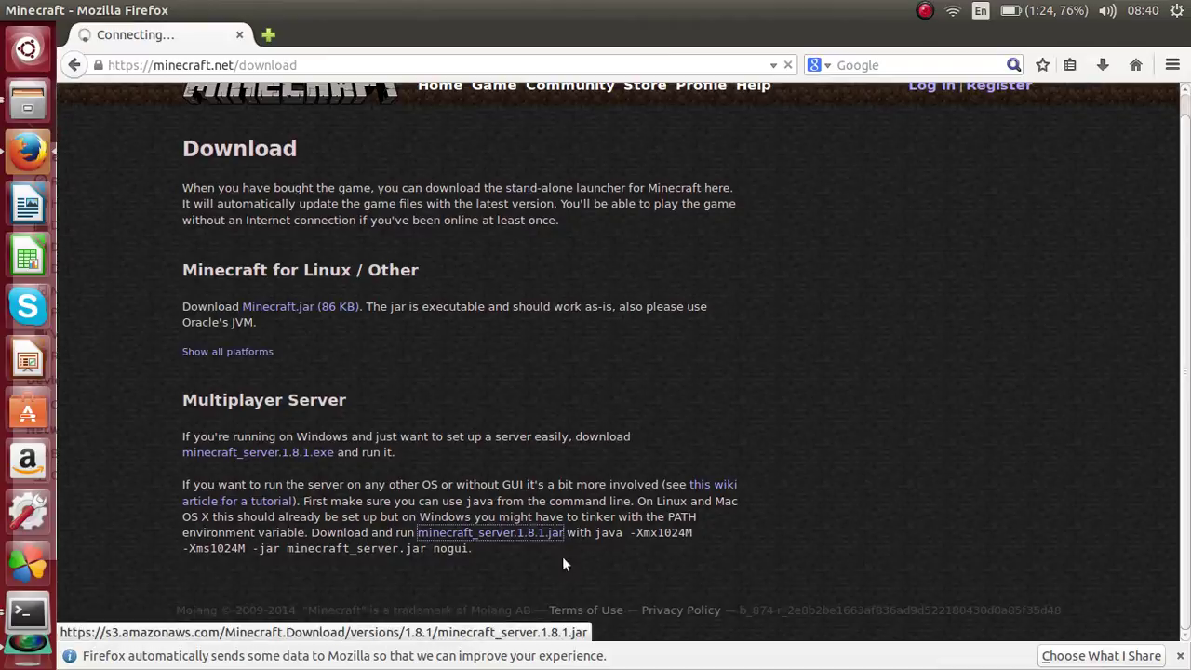
{"action": "left_click", "coordinate": [784, 475]}
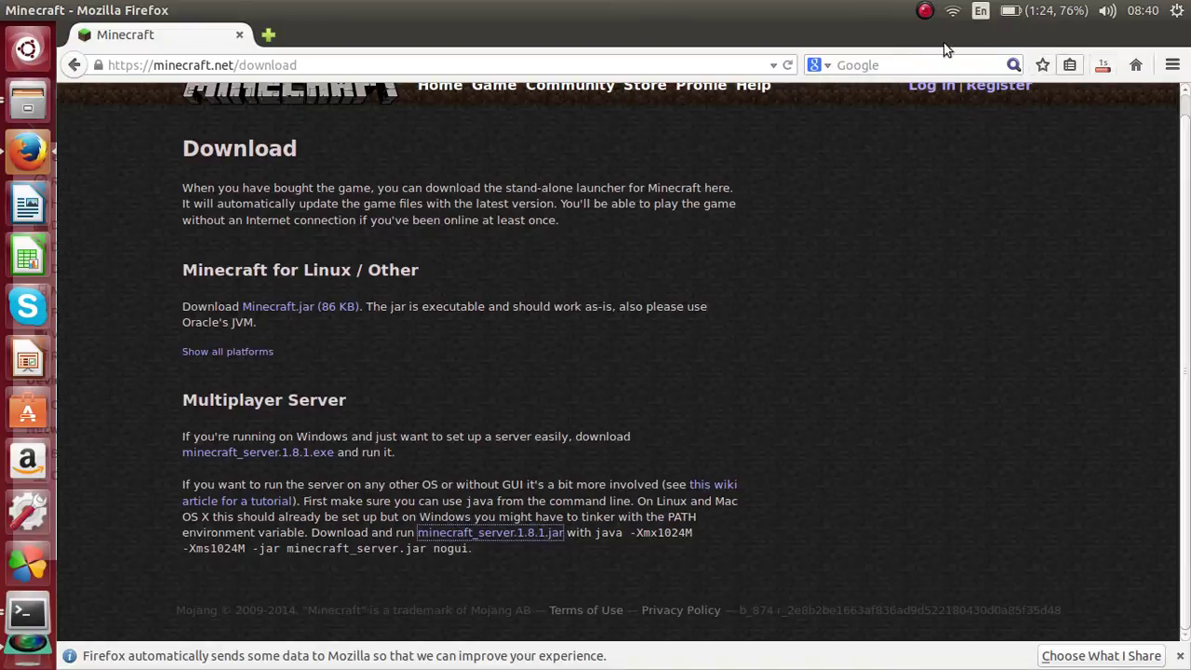
{"action": "left_click_drag", "start_coordinate": [861, 9], "coordinate": [692, 161]}
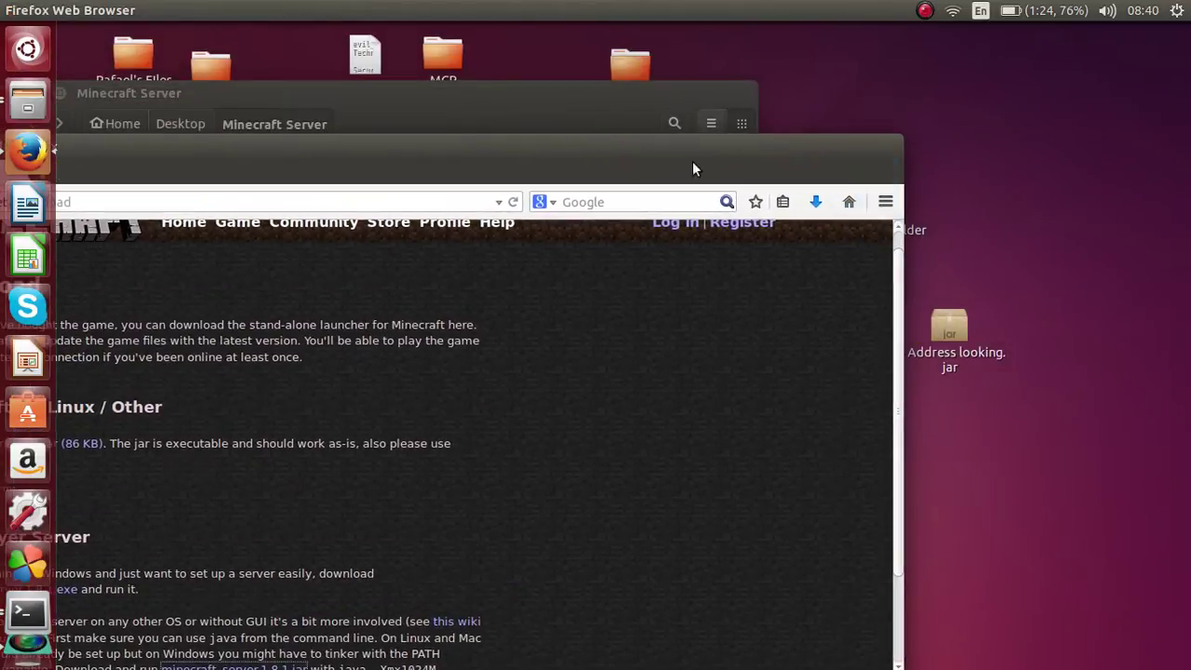
Open the downloaded jar's containing folder and drag the jar onto the desktop.
{"action": "left_click", "coordinate": [815, 202]}
{"action": "right_click", "coordinate": [800, 266]}
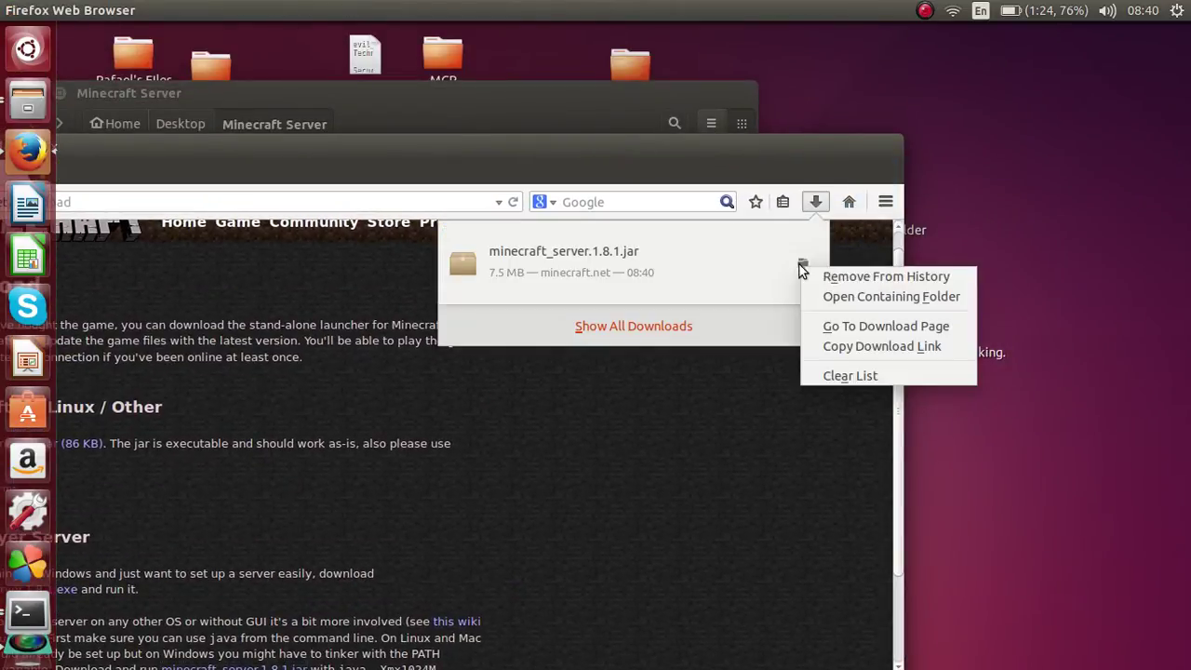
{"action": "left_click", "coordinate": [891, 296]}
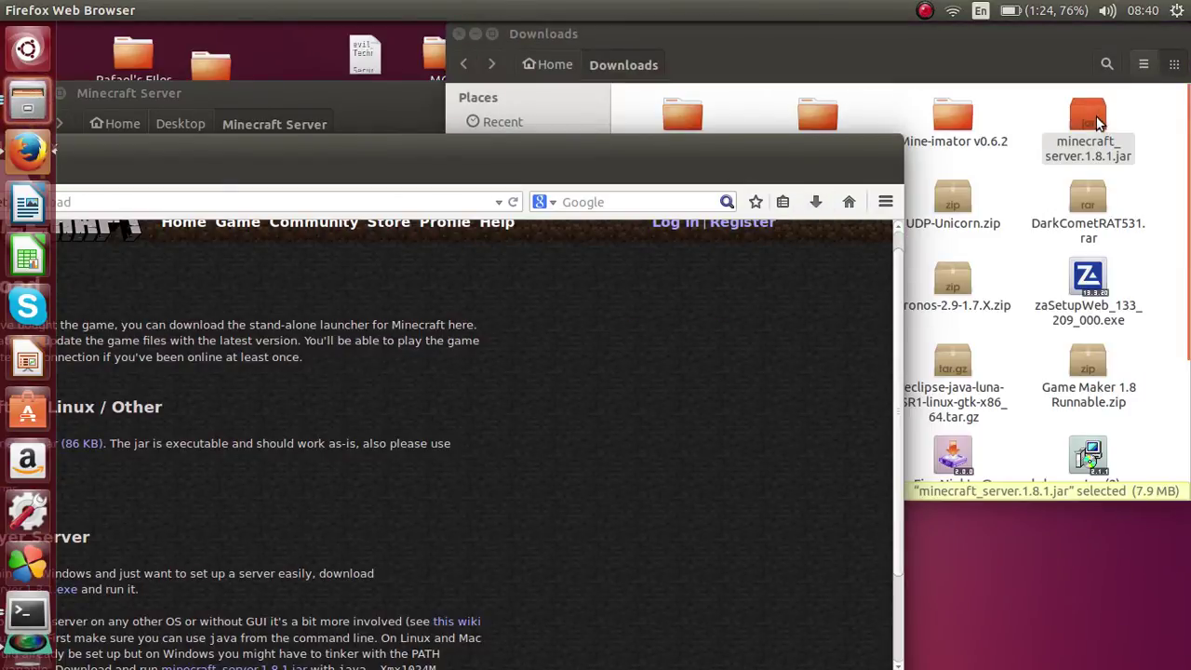
{"action": "left_click_drag", "start_coordinate": [1091, 121], "coordinate": [1007, 592]}
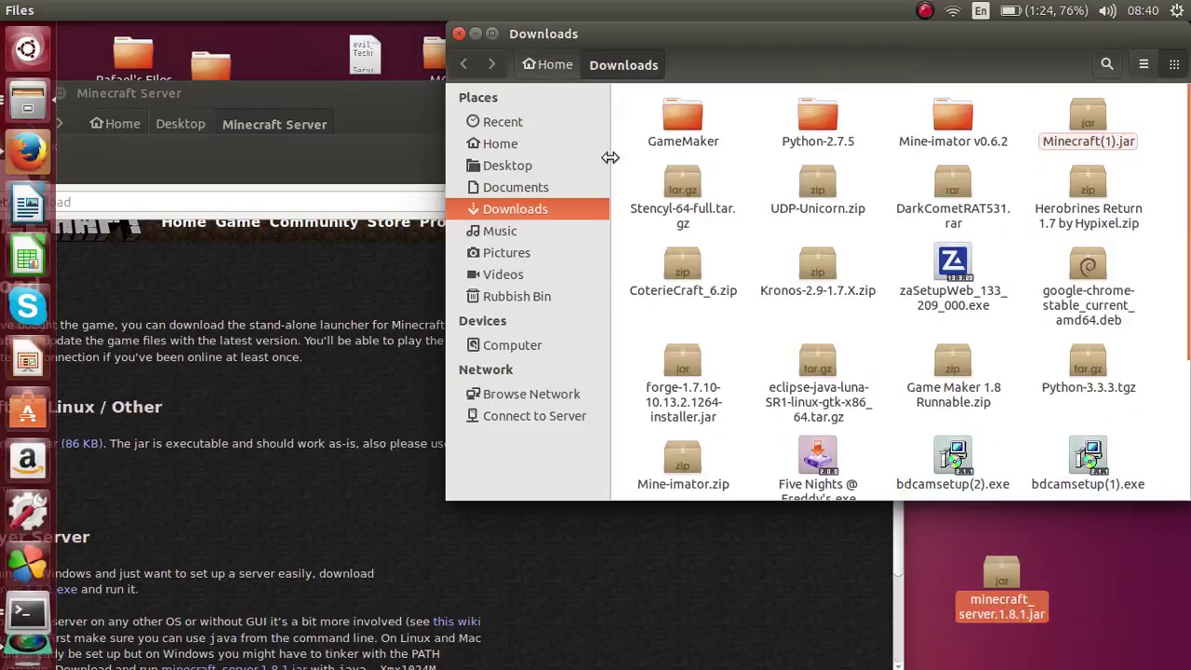
{"action": "left_click", "coordinate": [456, 35]}
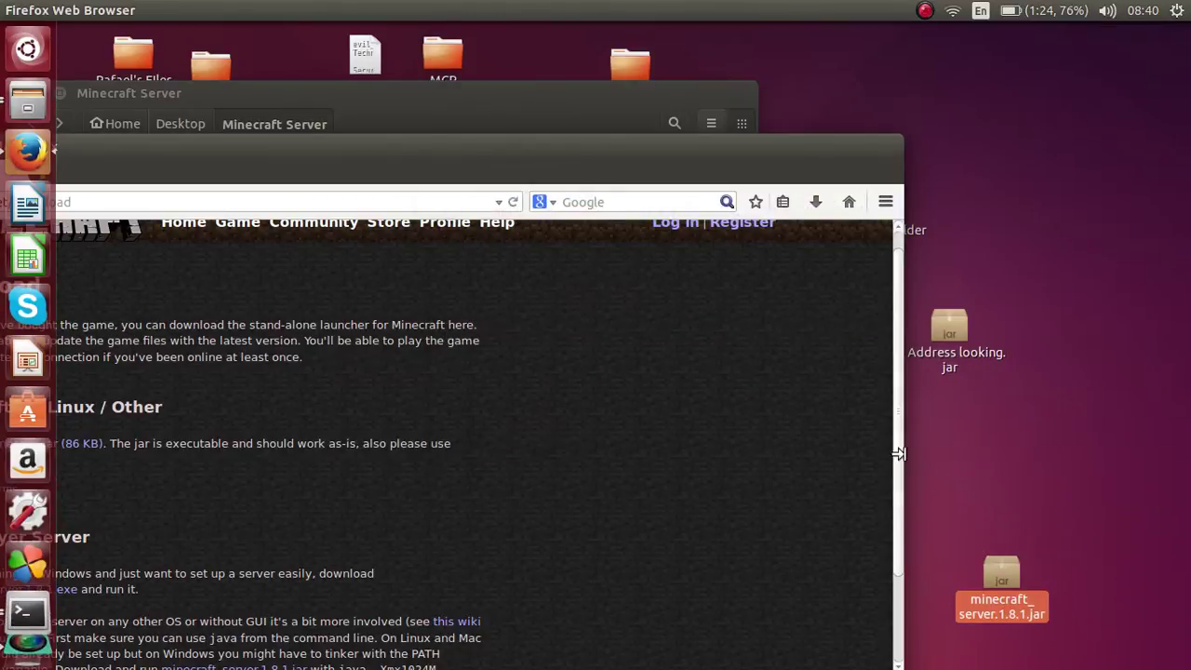
{"action": "left_click_drag", "start_coordinate": [996, 589], "coordinate": [886, 72]}
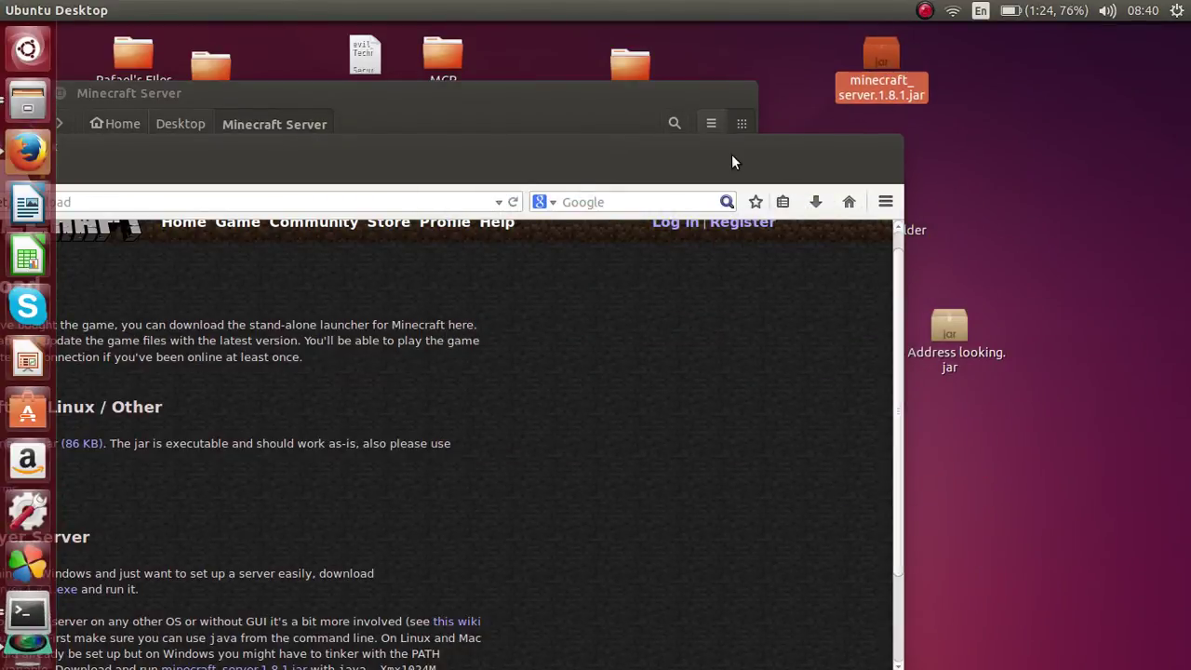
{"action": "left_click_drag", "start_coordinate": [731, 153], "coordinate": [235, 167]}
Close Firefox and drag the jar into the Minecraft Server folder.
{"action": "left_click", "coordinate": [173, 162]}
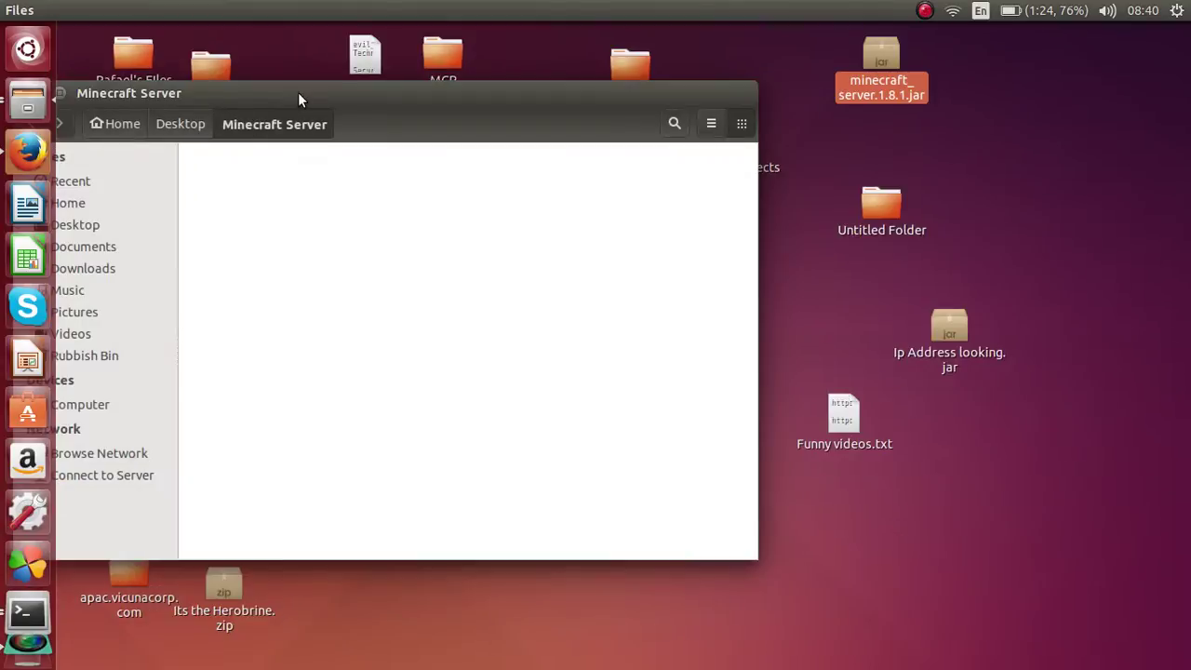
{"action": "left_click_drag", "start_coordinate": [298, 92], "coordinate": [477, 136]}
{"action": "left_click_drag", "start_coordinate": [874, 60], "coordinate": [521, 242]}
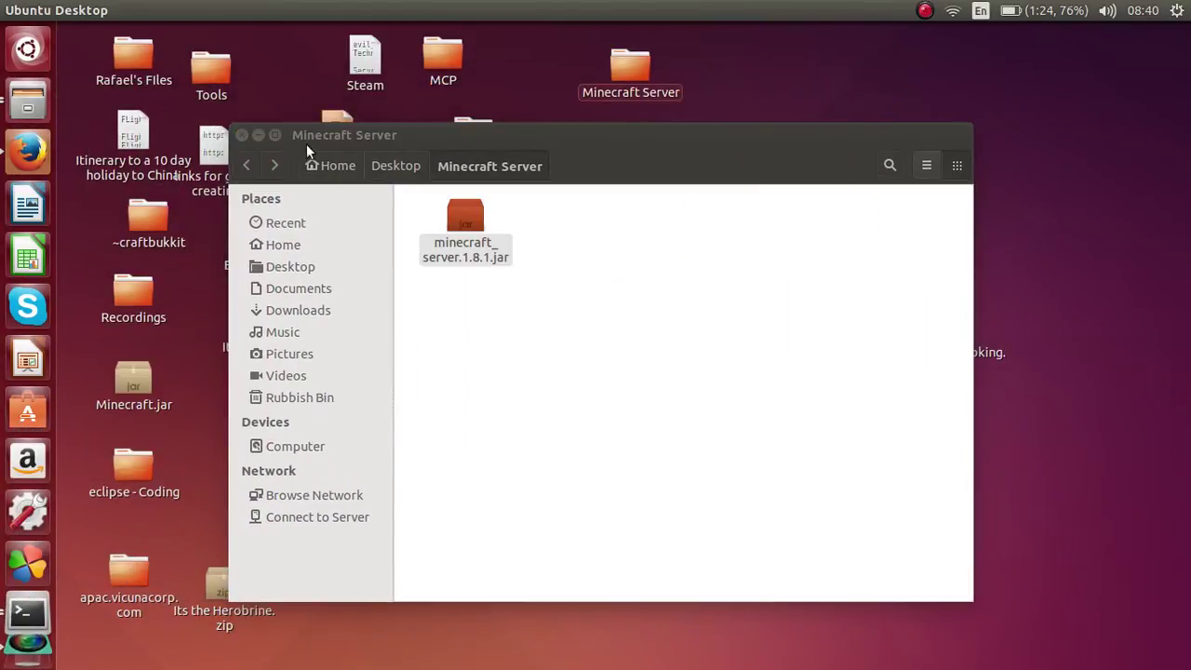
{"action": "left_click", "coordinate": [241, 135]}
{"action": "double_click", "coordinate": [628, 104]}
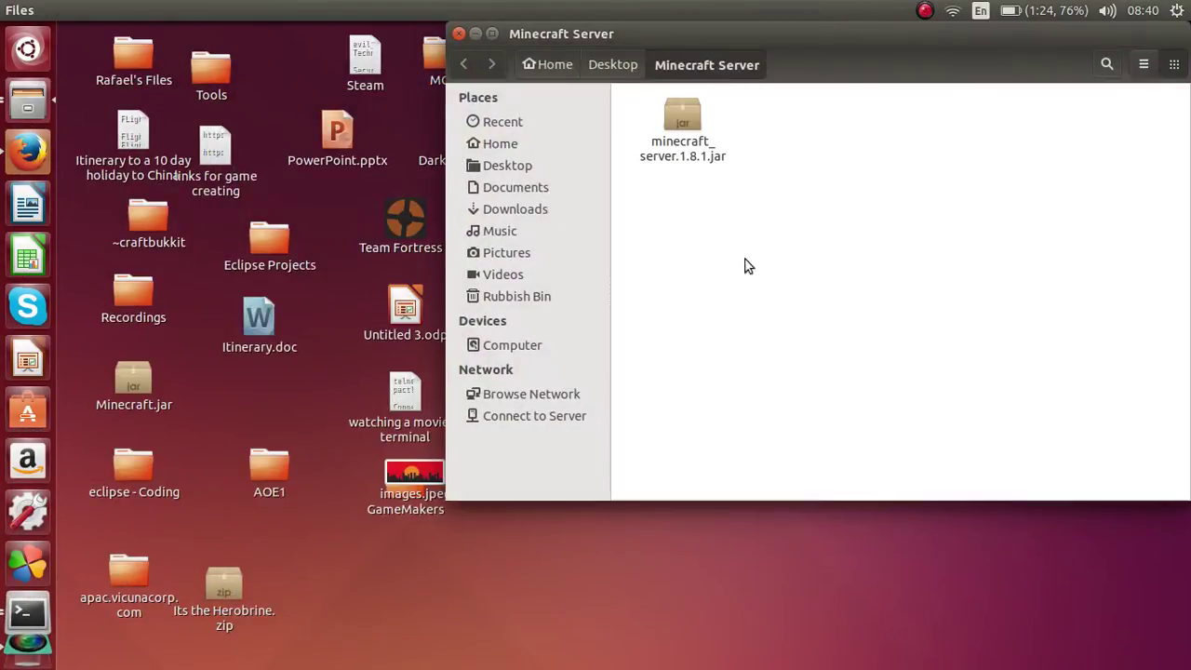
{"action": "left_click_drag", "start_coordinate": [918, 46], "coordinate": [610, 118]}
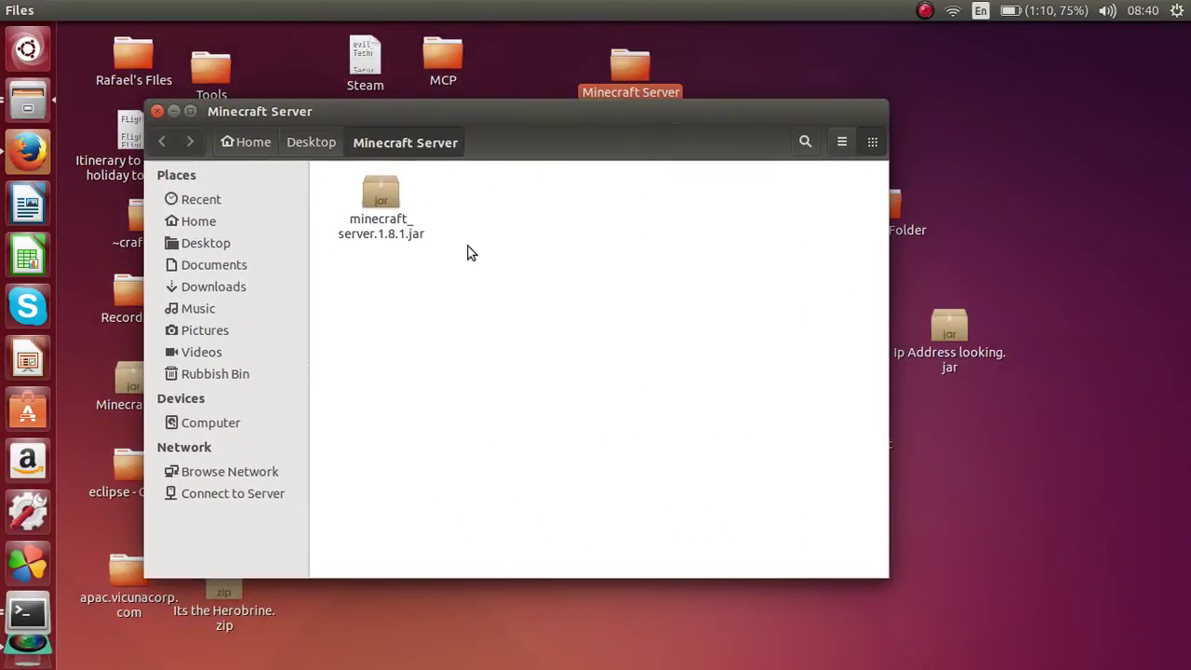
Add an empty document called minecraft.sh beside minecraft_server.1.8.1.jar.
{"action": "left_click", "coordinate": [410, 226]}
{"action": "right_click", "coordinate": [411, 226]}
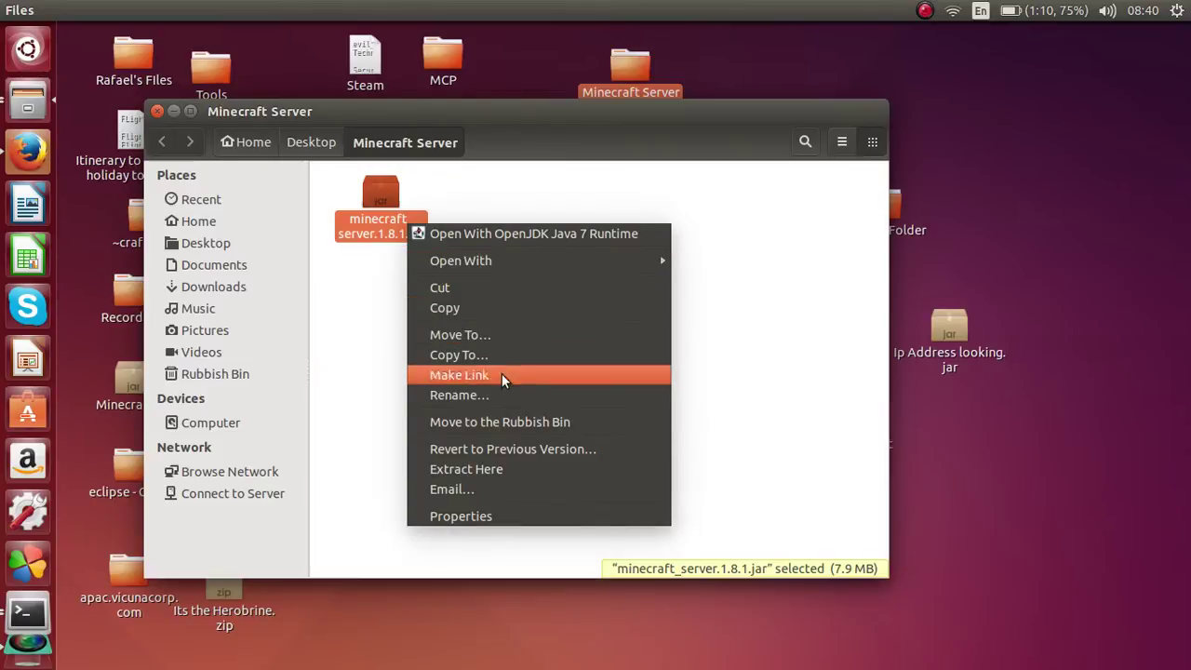
{"action": "left_click", "coordinate": [719, 403]}
{"action": "left_click", "coordinate": [473, 246]}
{"action": "right_click", "coordinate": [475, 249]}
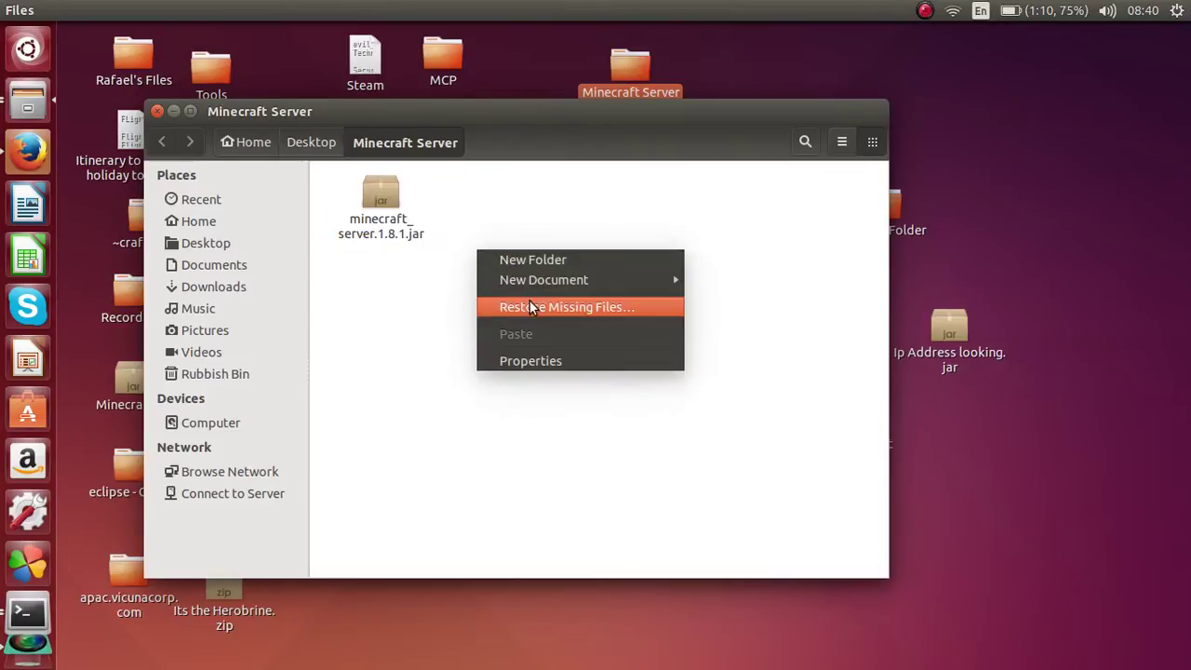
{"action": "mouse_move", "coordinate": [556, 289]}
{"action": "left_click", "coordinate": [731, 286]}
{"action": "key", "text": "BackSpace"}
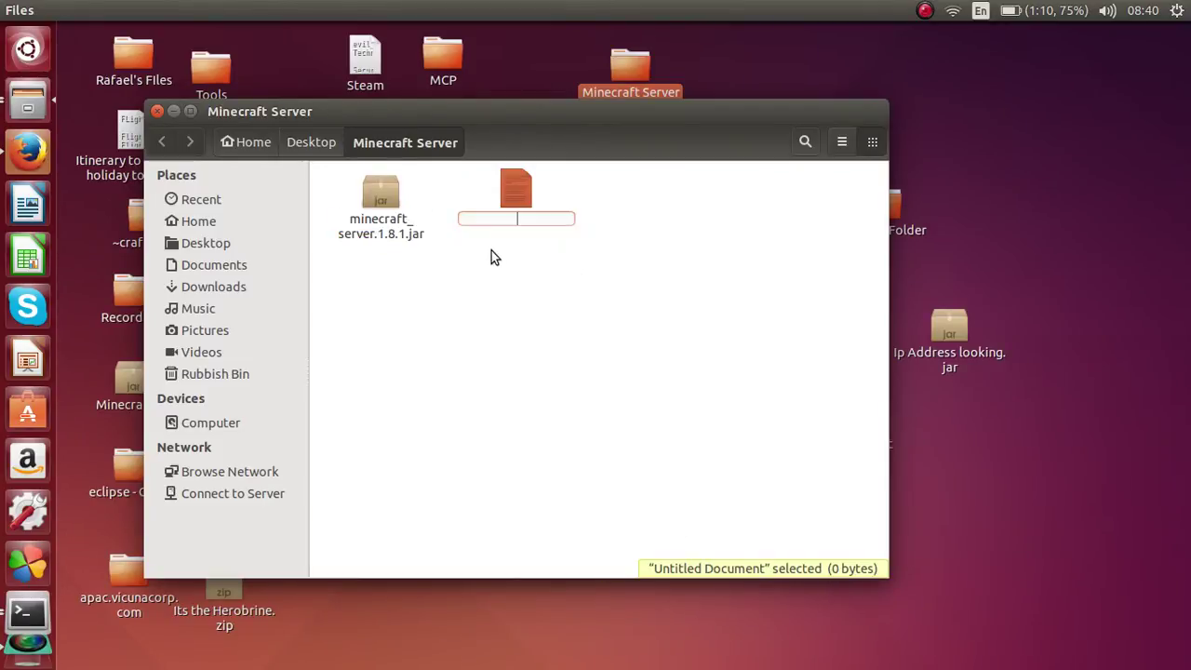
{"action": "type", "text": "minecraft.sh"}
{"action": "key", "text": "Return"}
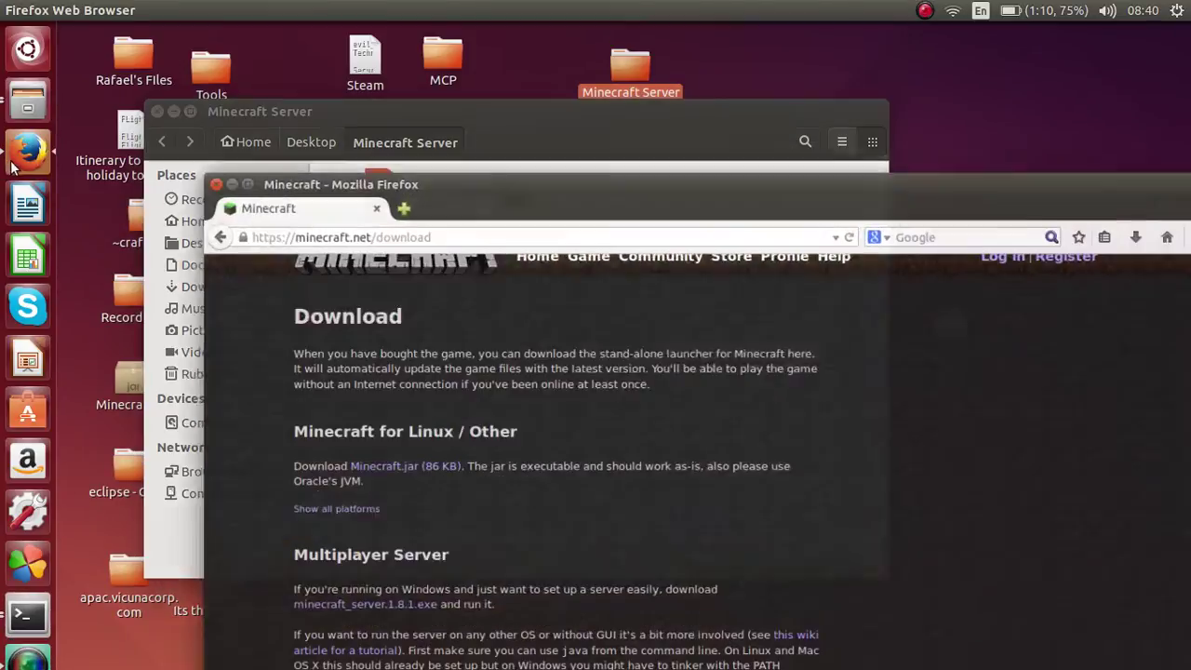
Copy the 'java -Xmx1024M -Xms1024M -jar minecraft_server.jar nogui' command from the download page.
{"action": "left_click", "coordinate": [28, 149]}
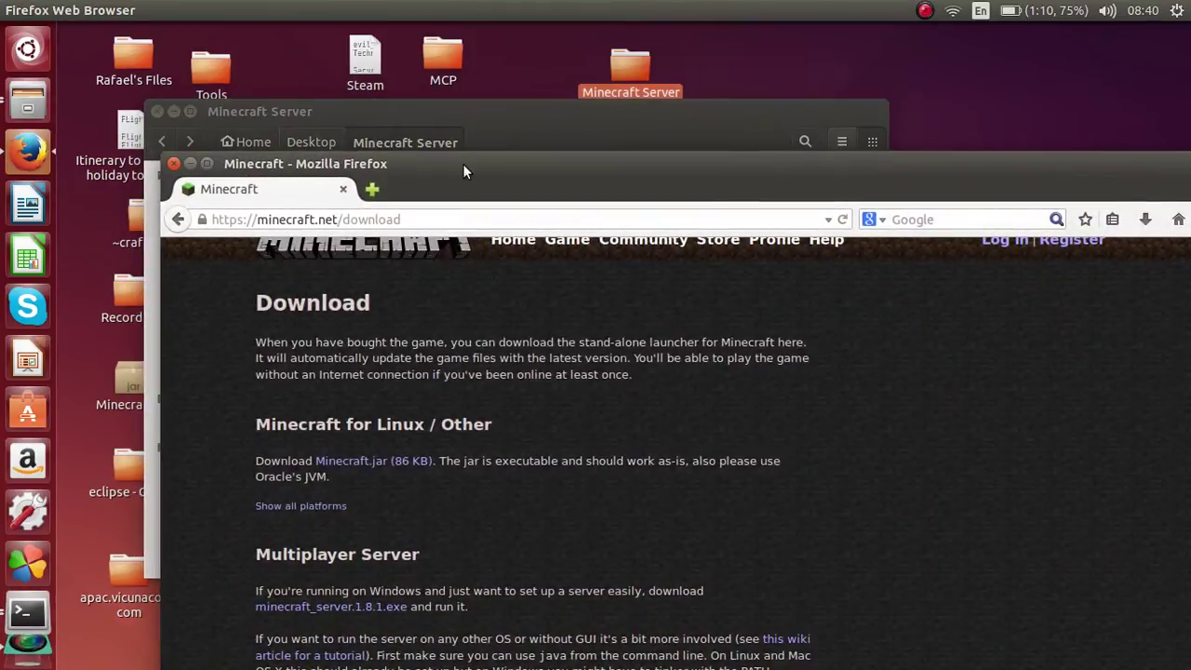
{"action": "left_click_drag", "start_coordinate": [462, 163], "coordinate": [527, 50]}
{"action": "scroll", "coordinate": [671, 328], "scroll_direction": "down", "scroll_amount": 2}
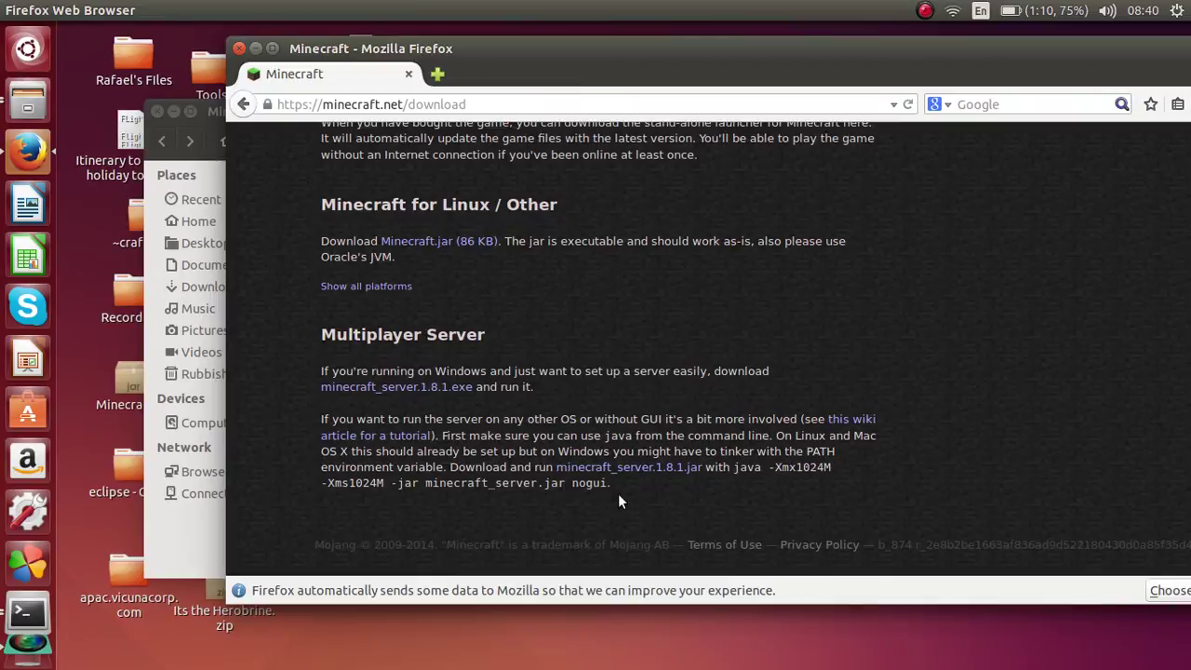
{"action": "left_click_drag", "start_coordinate": [611, 482], "coordinate": [744, 472]}
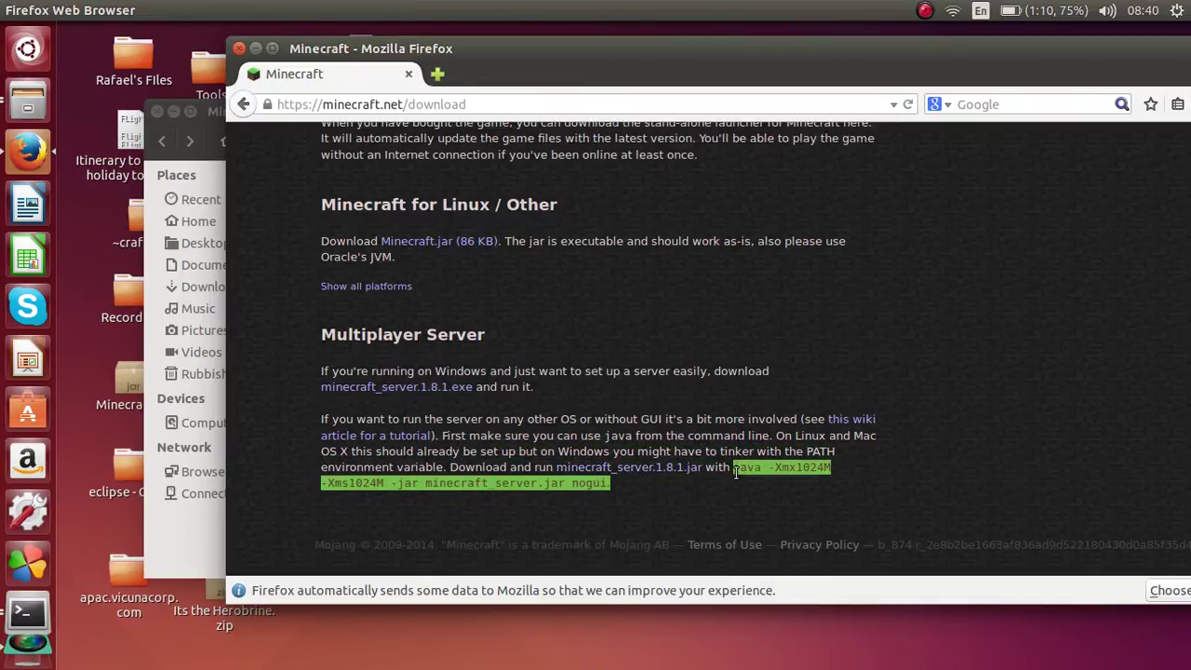
{"action": "right_click", "coordinate": [735, 471]}
{"action": "left_click", "coordinate": [772, 481]}
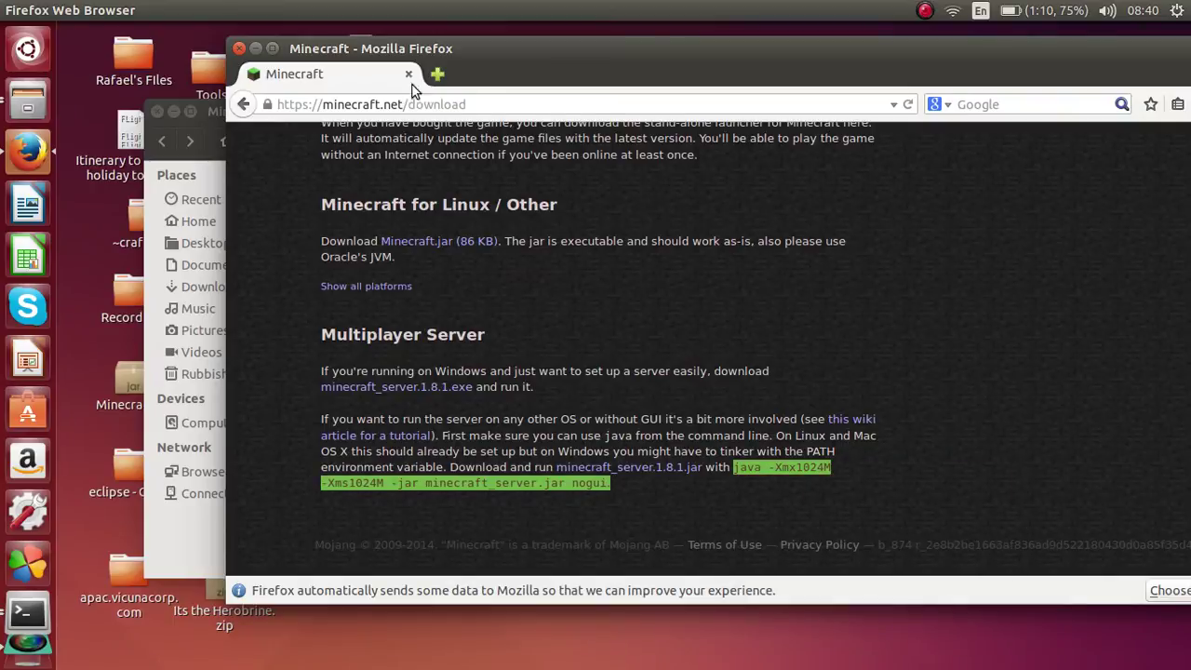
Paste the java command into minecraft.sh in gedit and save it on closing.
{"action": "left_click", "coordinate": [256, 49]}
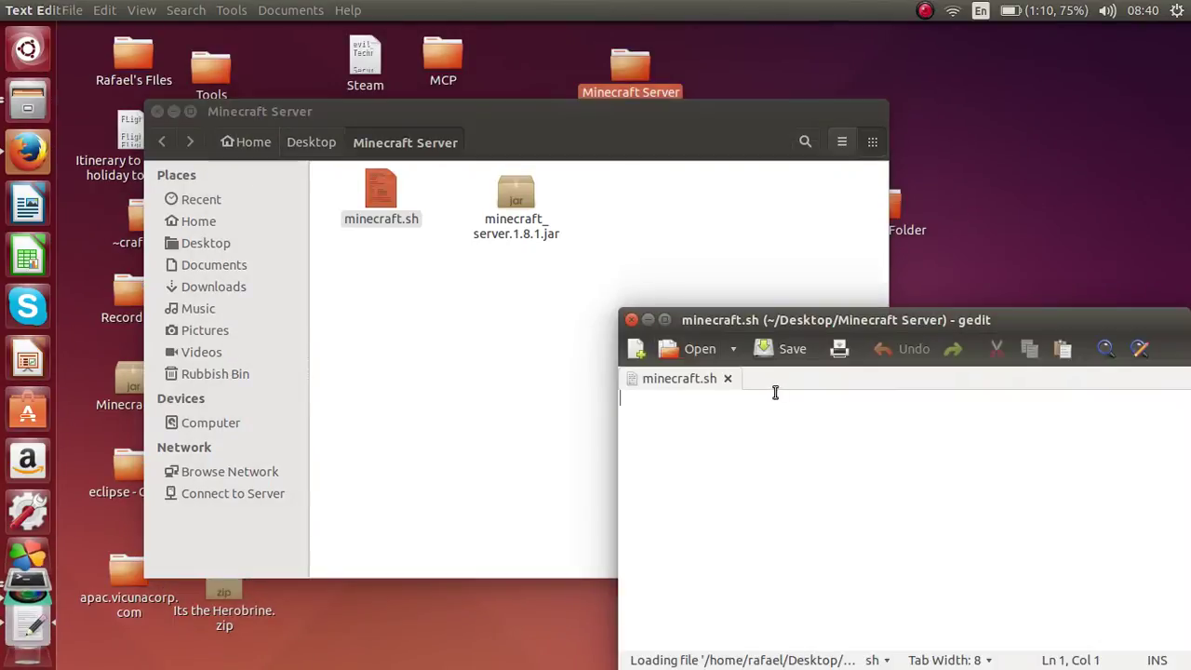
{"action": "key", "text": "ctrl+v"}
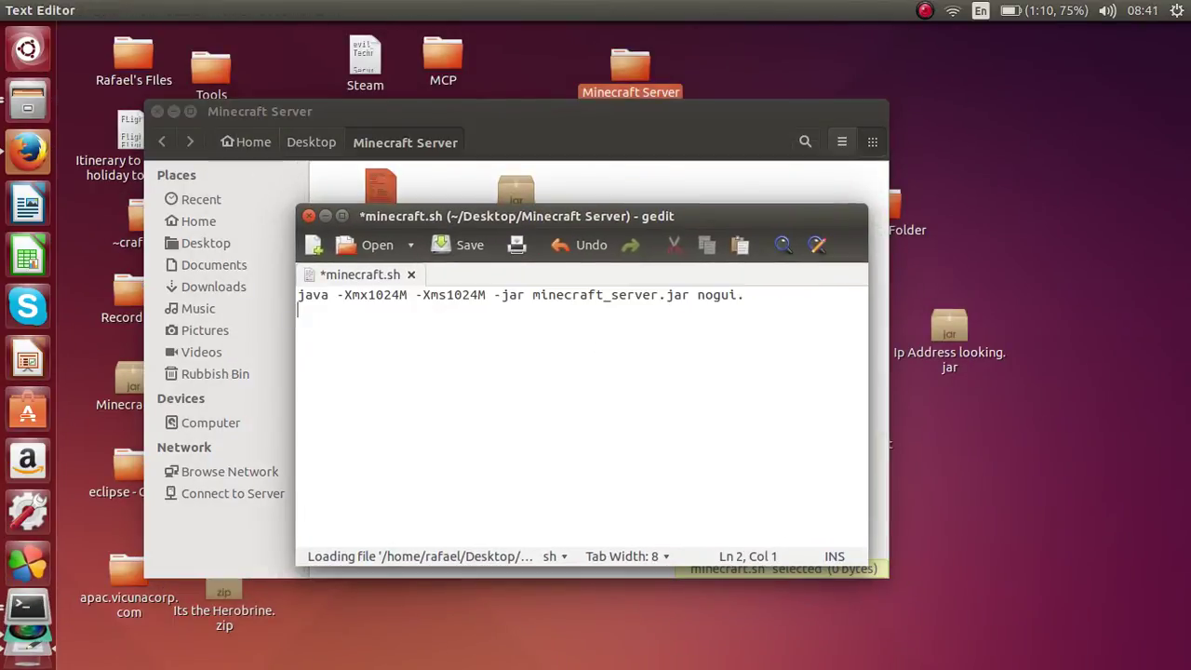
{"action": "left_click", "coordinate": [308, 220]}
{"action": "left_click", "coordinate": [795, 456]}
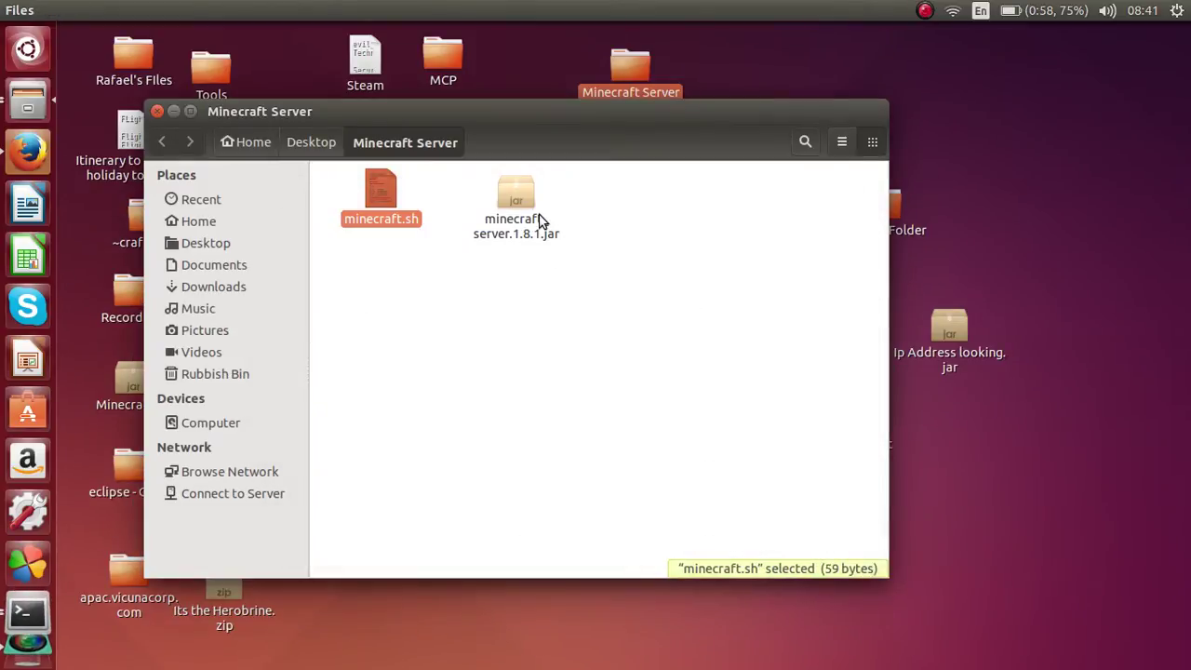
Launch a new Terminal from the Dash and move it higher on screen.
{"action": "key", "text": "super"}
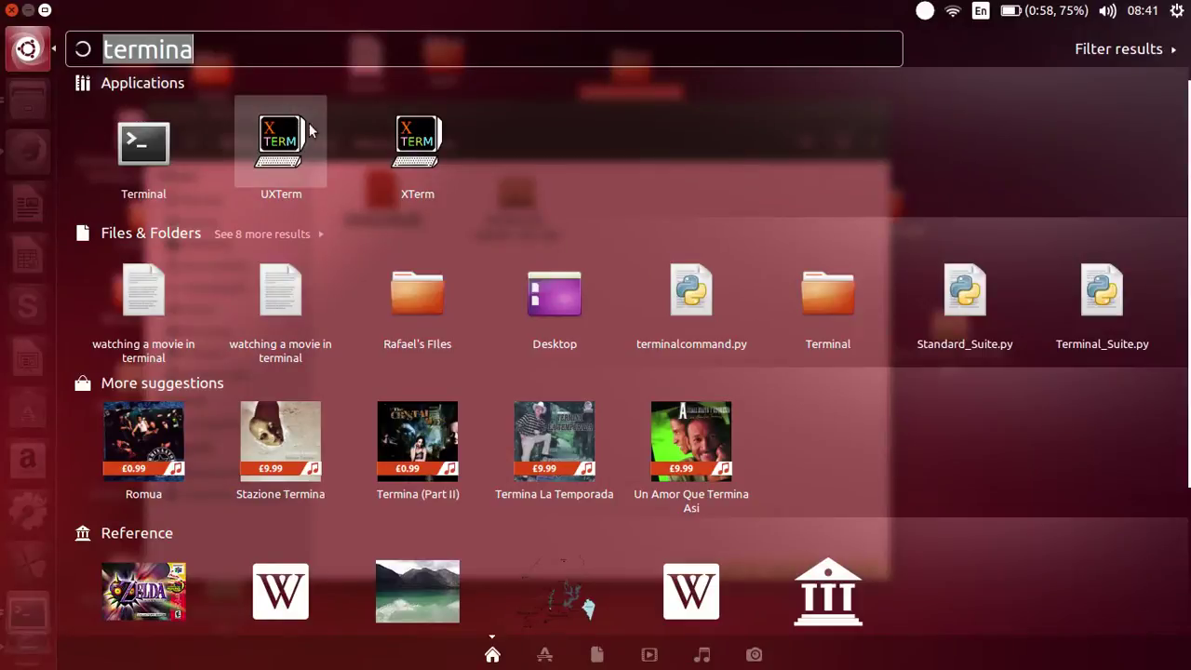
{"action": "left_click", "coordinate": [186, 136]}
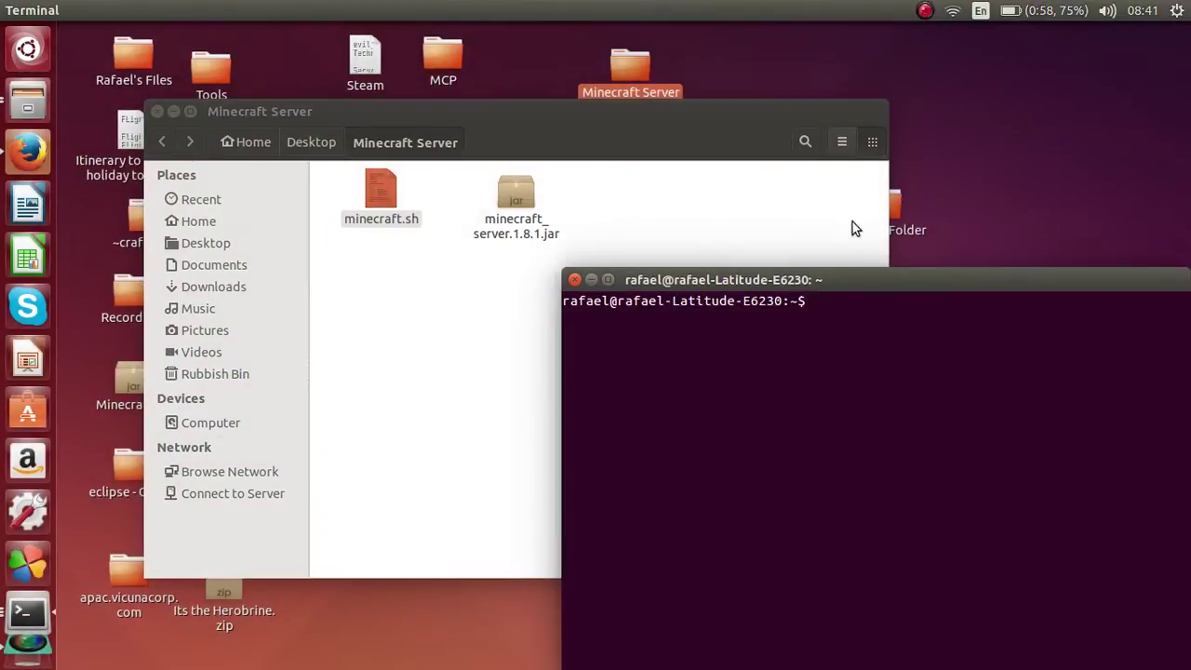
{"action": "left_click_drag", "start_coordinate": [876, 271], "coordinate": [884, 131]}
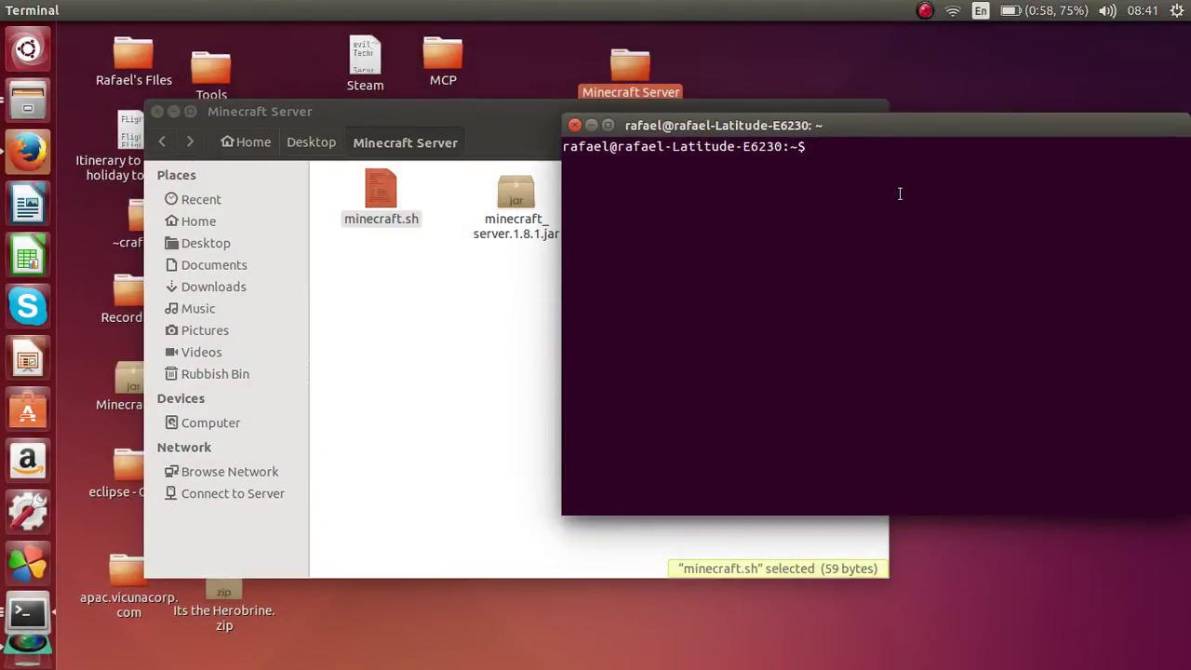
Run cd Desktop, then cd Minecraft Server, which fails with 'No such file or directory'.
{"action": "type", "text": "cd Desktop"}
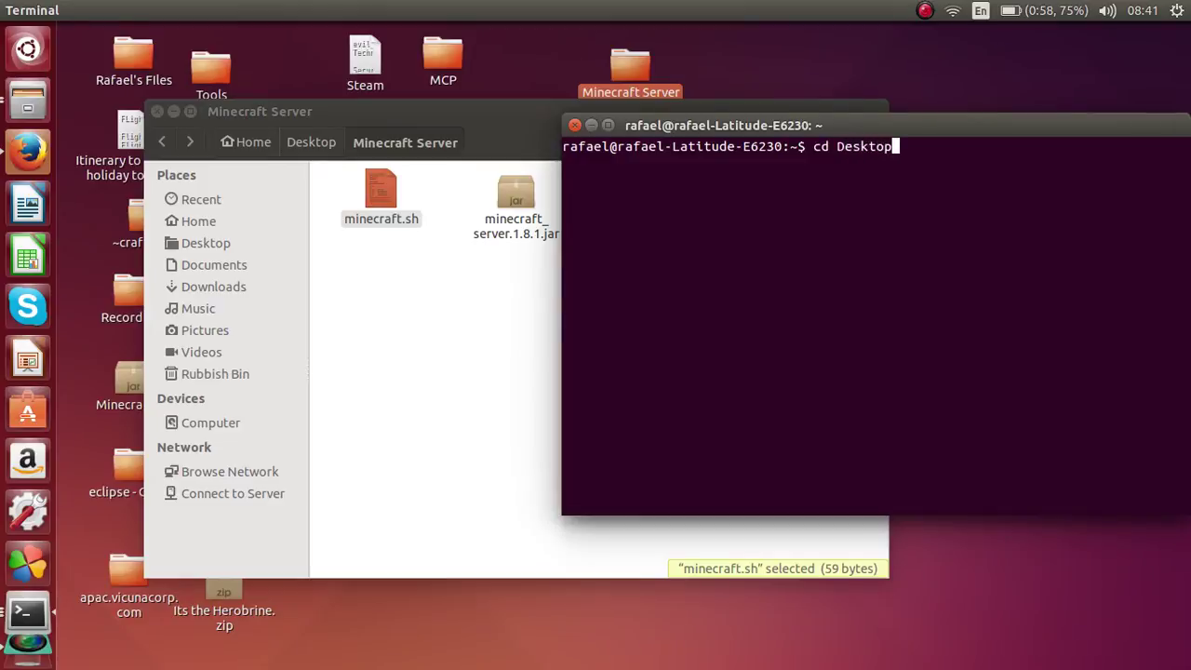
{"action": "key", "text": "Return"}
{"action": "type", "text": "cd Mine"}
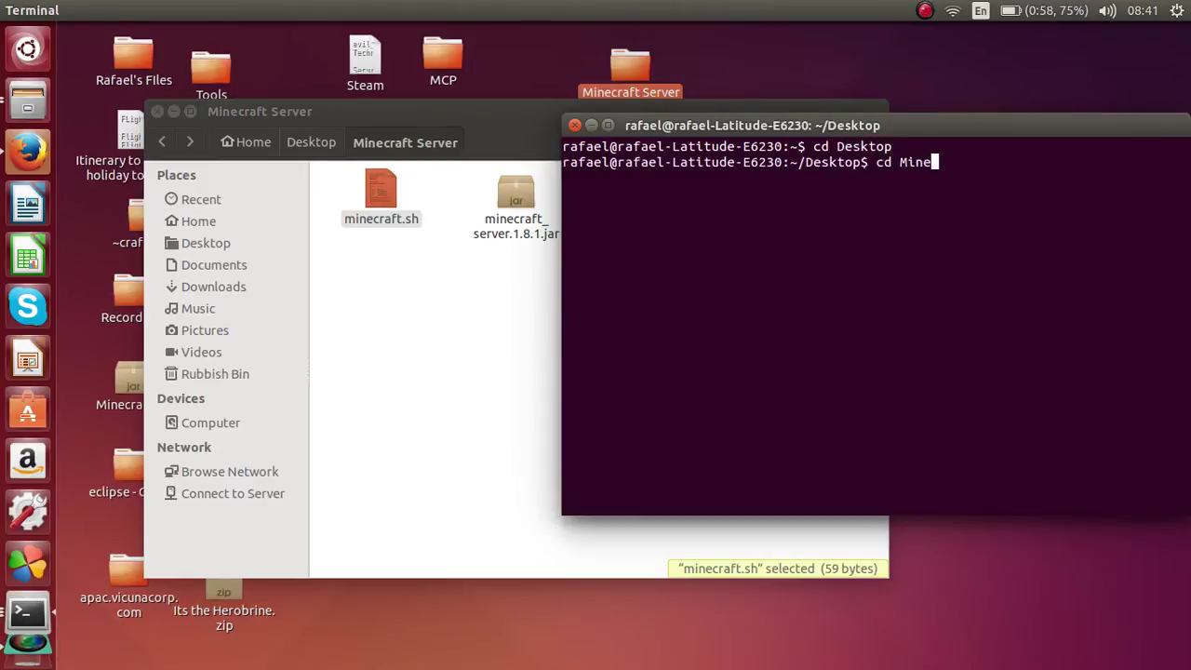
{"action": "type", "text": "craft Server"}
{"action": "key", "text": "Return"}
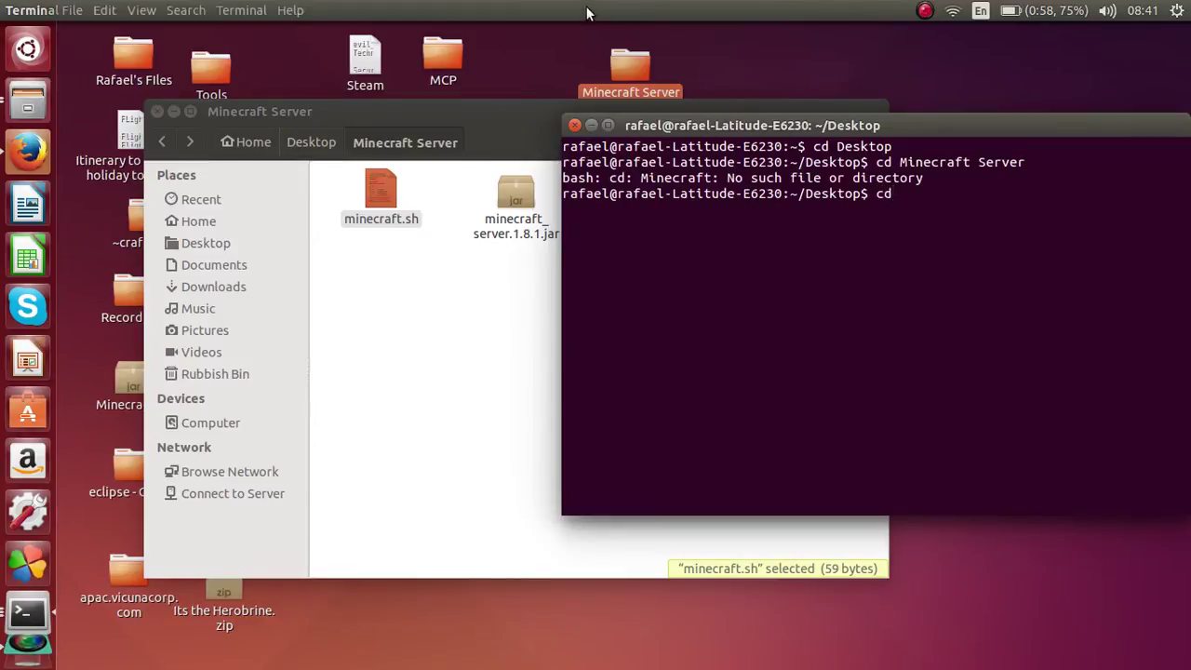
Close the Minecraft Server file window.
{"action": "left_click_drag", "start_coordinate": [314, 114], "coordinate": [226, 159]}
{"action": "left_click", "coordinate": [72, 156]}
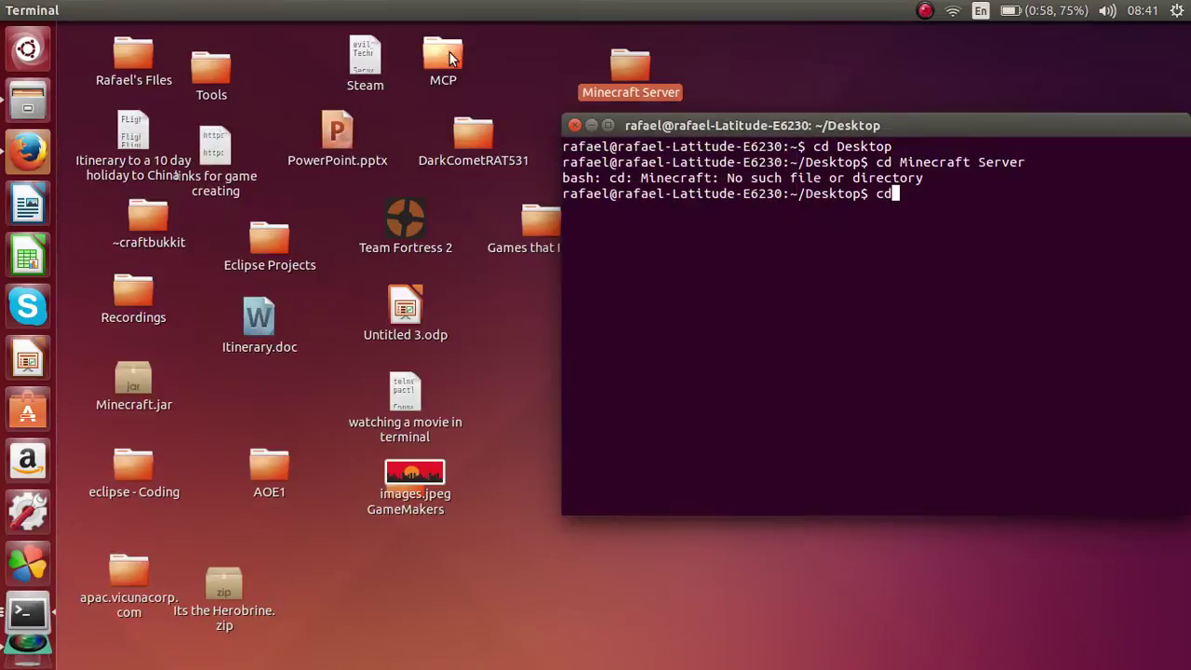
{"action": "mouse_move", "coordinate": [636, 72]}
{"action": "left_mouse_down"}
{"action": "mouse_move", "coordinate": [485, 71]}
{"action": "mouse_move", "coordinate": [694, 71]}
{"action": "mouse_move", "coordinate": [637, 71]}
{"action": "left_mouse_up"}
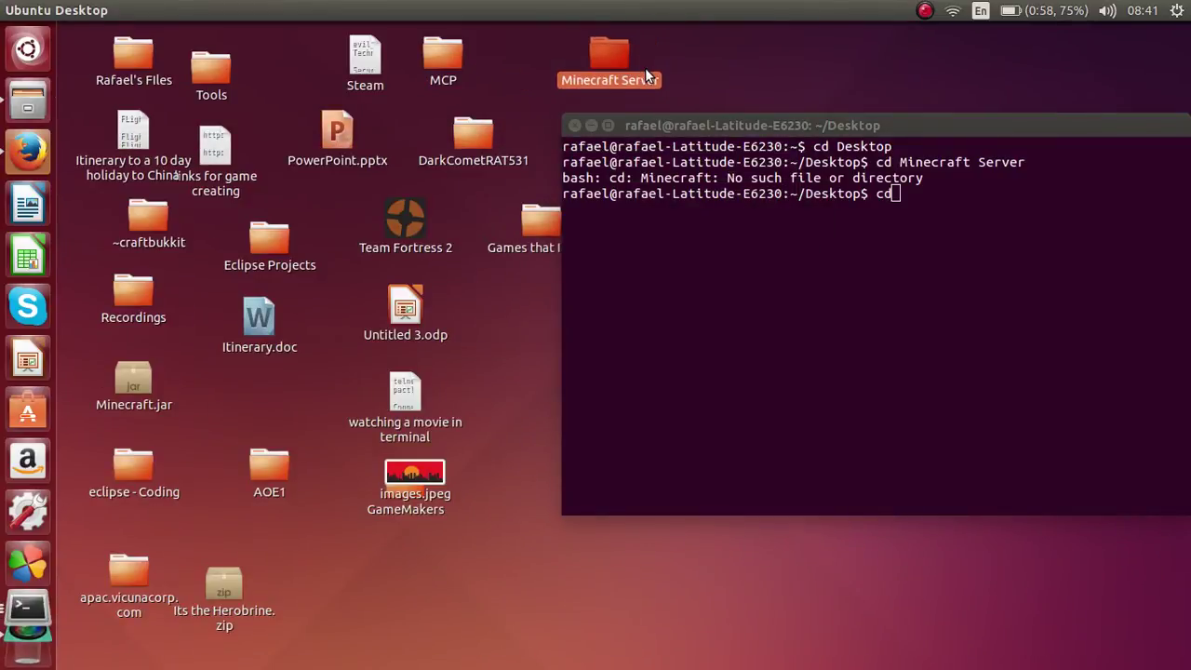
Rename the desktop folder 'Minecraft Server' to MinecraftServer and refocus the terminal.
{"action": "right_click", "coordinate": [632, 71]}
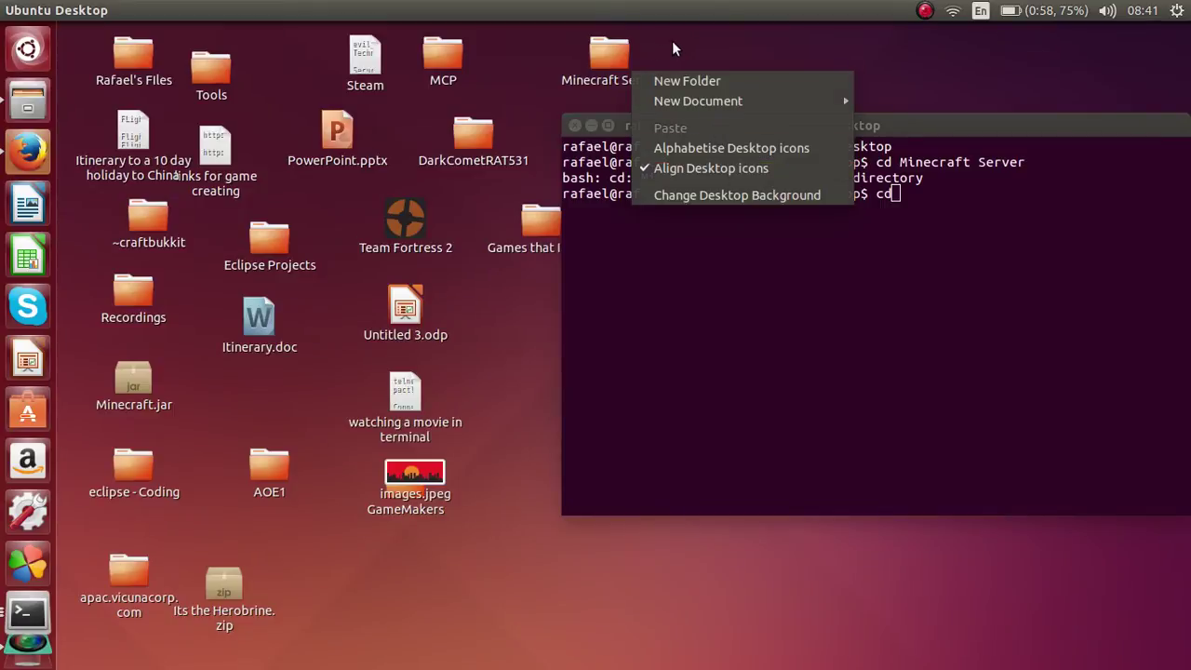
{"action": "right_click", "coordinate": [612, 46]}
{"action": "left_click", "coordinate": [665, 212]}
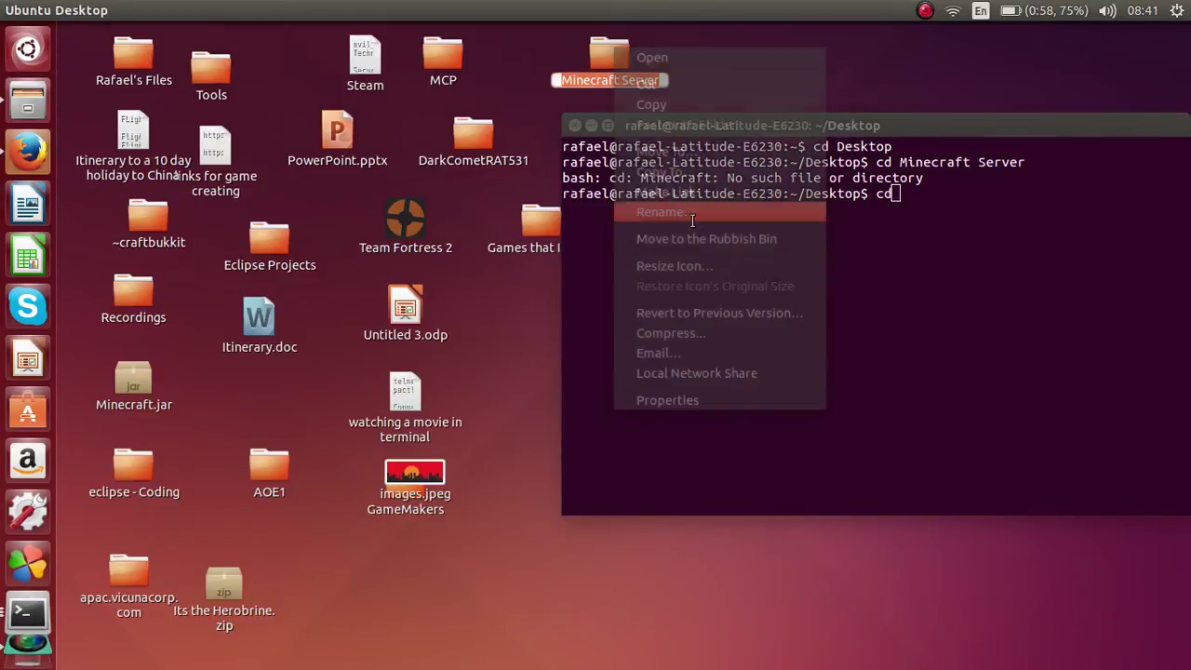
{"action": "type", "text": "MinecraftServer"}
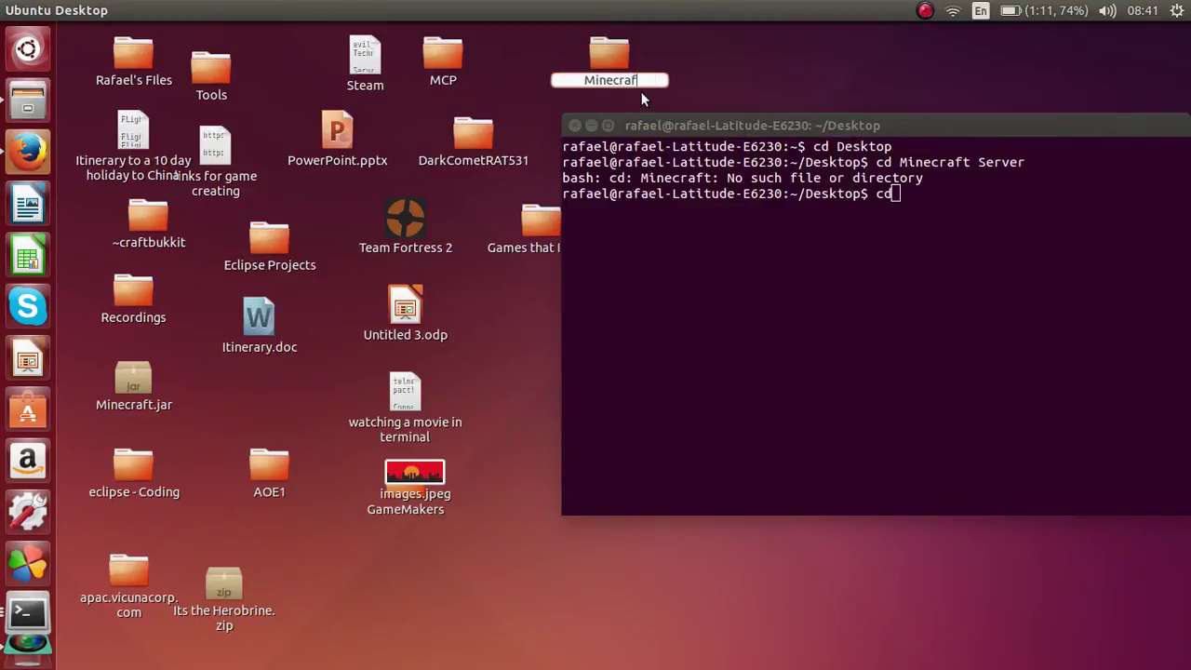
{"action": "key", "text": "Return"}
{"action": "left_click", "coordinate": [929, 206]}
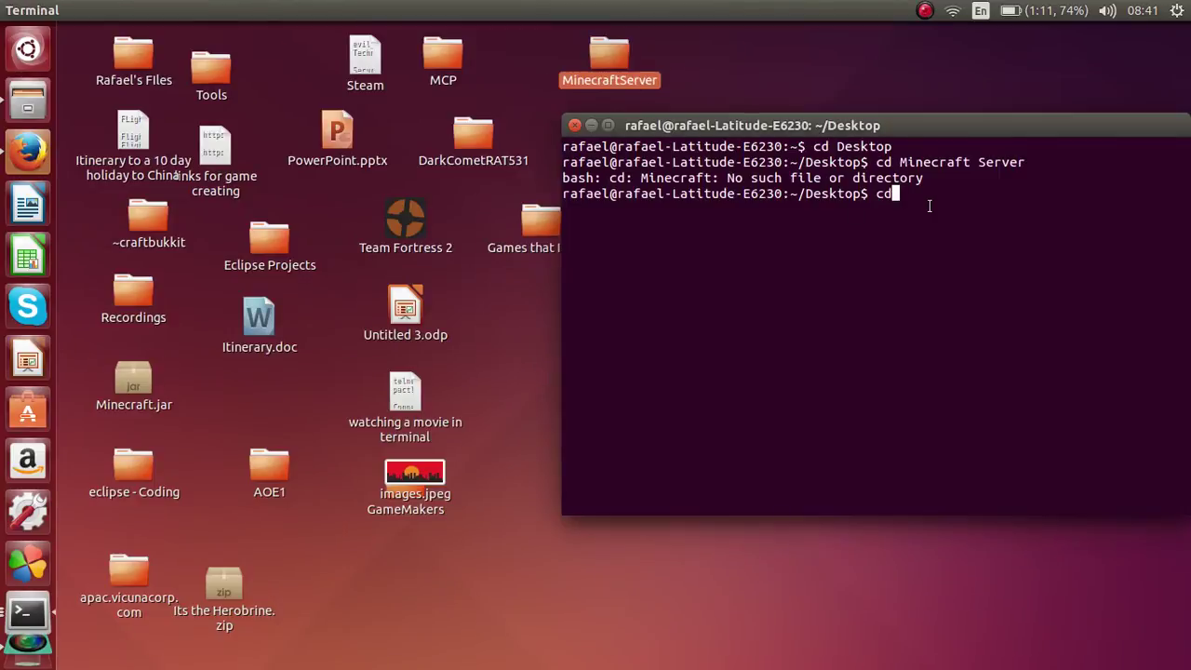
Enter MinecraftServer with cd and open that folder in Files.
{"action": "type", "text": "cd MI"}
{"action": "key", "text": "BackSpace"}
{"action": "type", "text": "inecraftServer"}
{"action": "key", "text": "Return"}
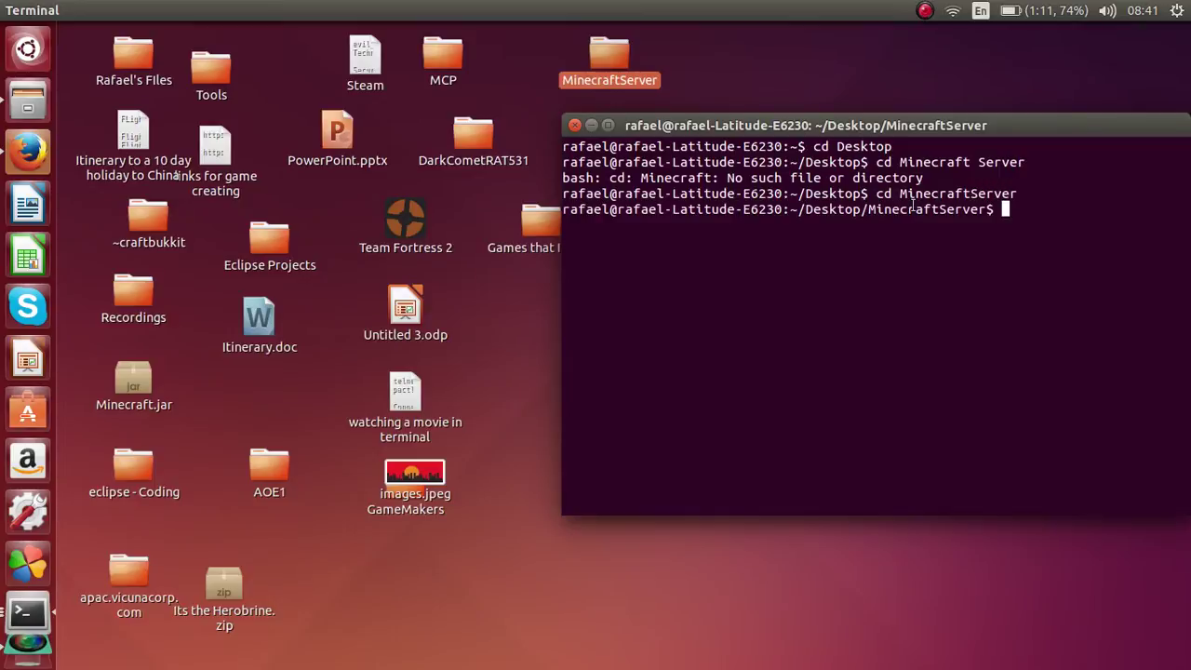
{"action": "double_click", "coordinate": [609, 57]}
{"action": "left_click", "coordinate": [1091, 276]}
Run java -jar minecraft_server.1.8.1.jar, which generates eula.txt and stops over the EULA.
{"action": "type", "text": "java"}
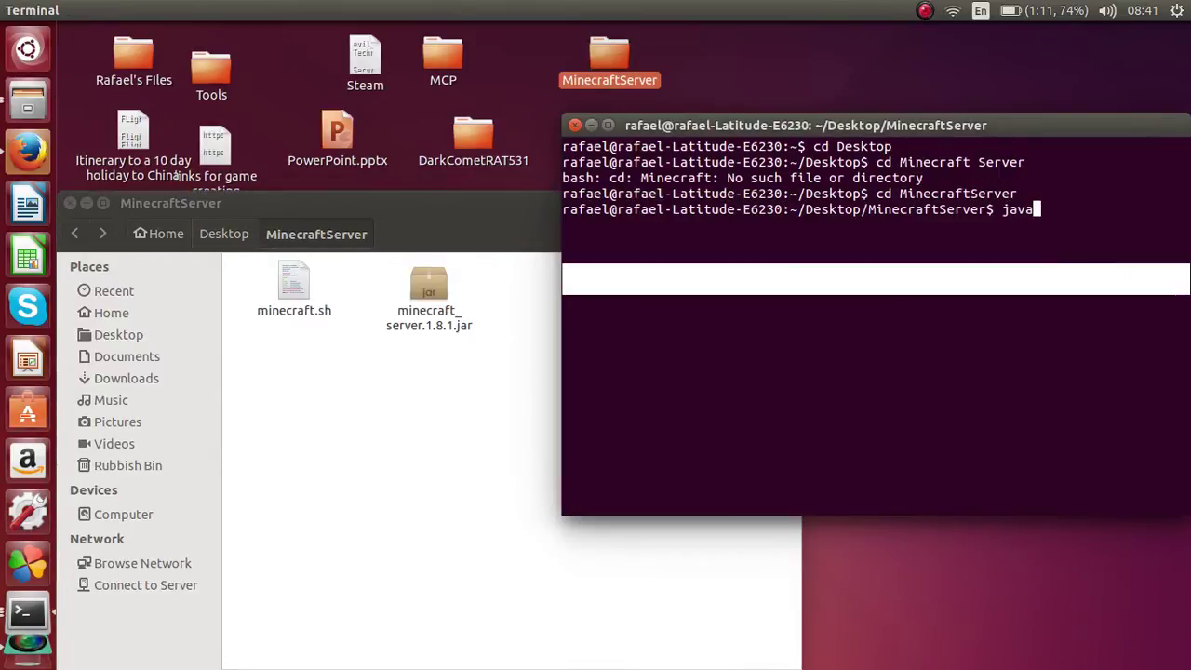
{"action": "type", "text": " -jar minecraft_server.1.8.1.jar"}
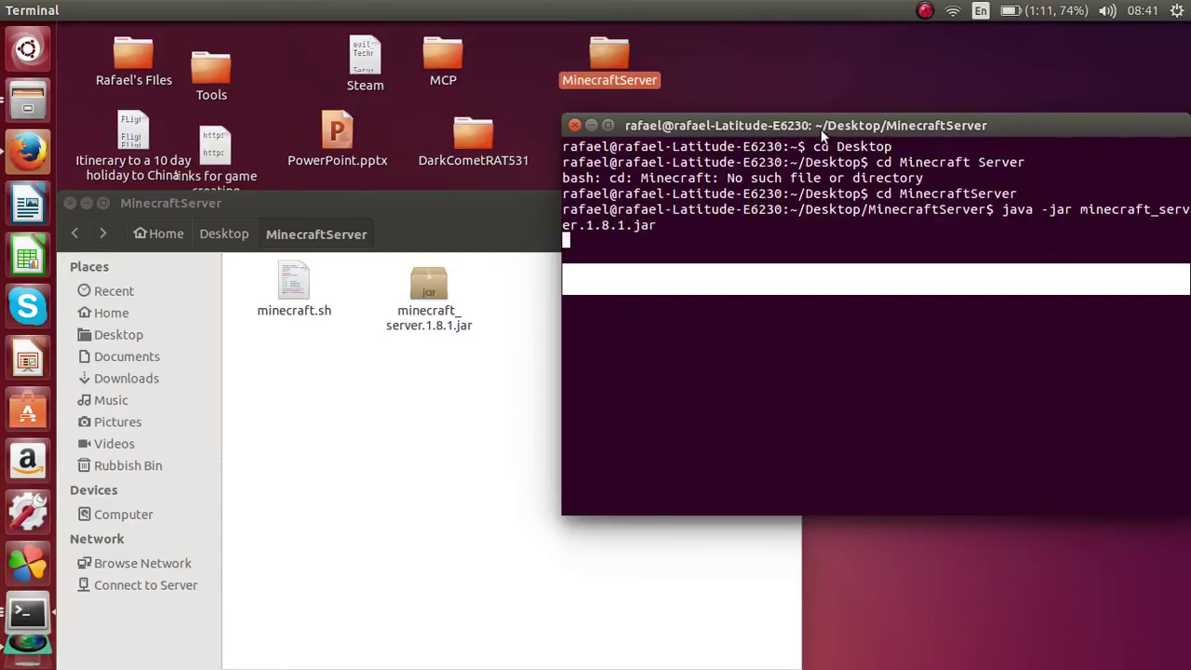
{"action": "left_click_drag", "start_coordinate": [822, 134], "coordinate": [680, 113]}
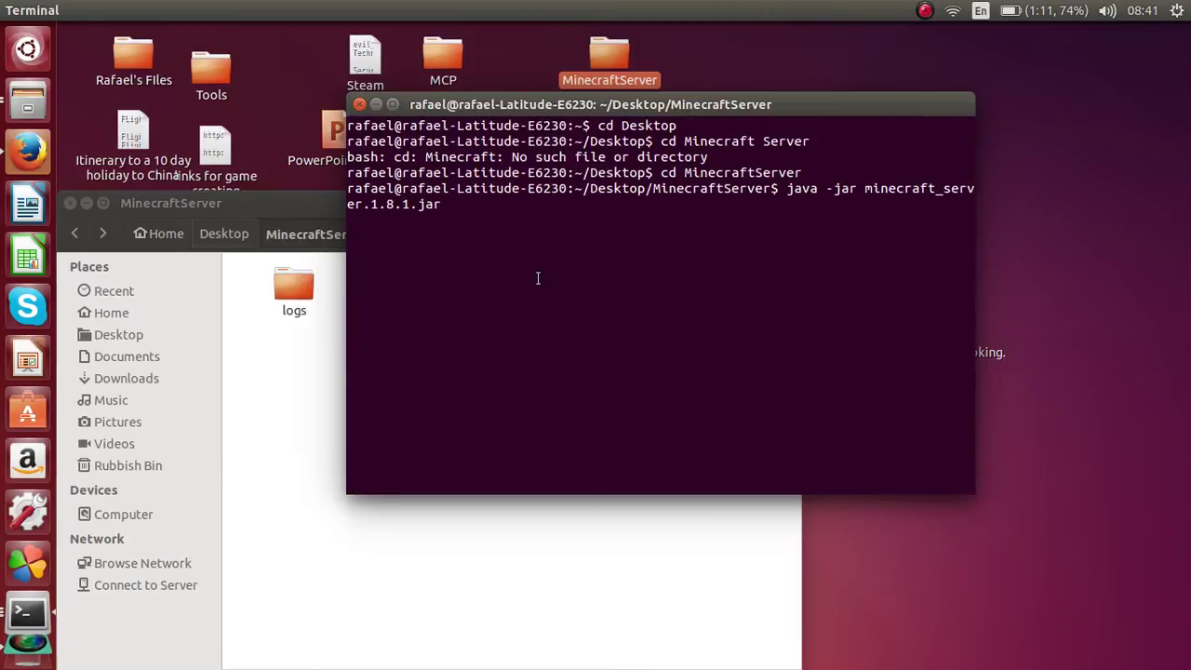
{"action": "left_click_drag", "start_coordinate": [535, 116], "coordinate": [686, 92]}
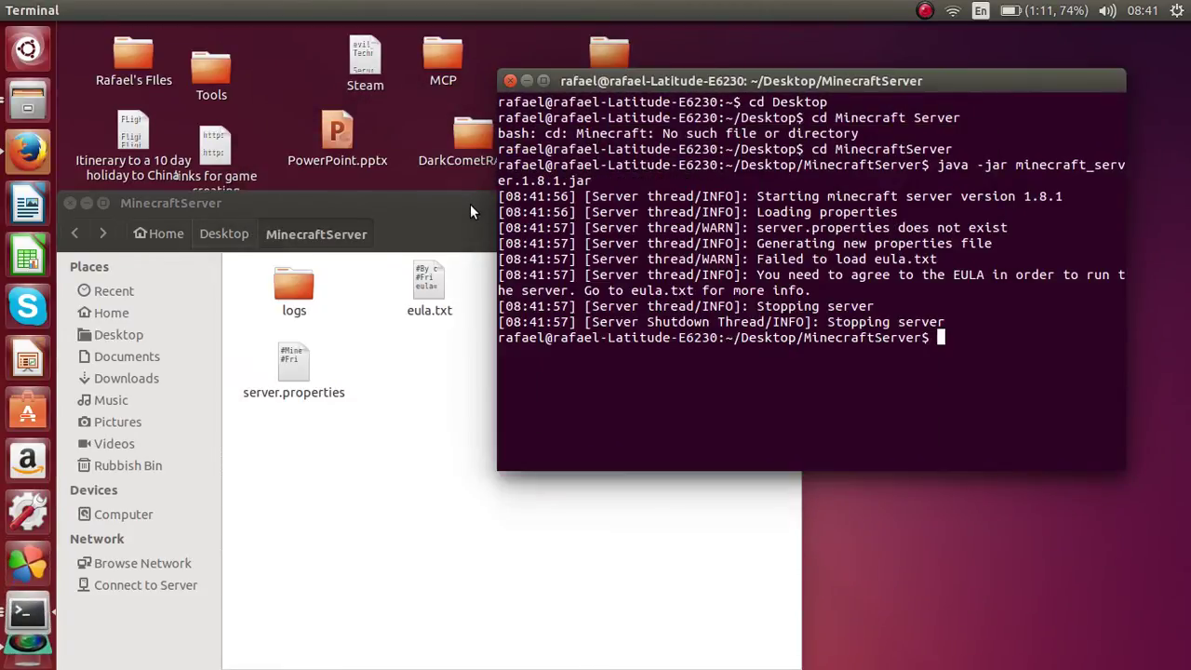
{"action": "left_click_drag", "start_coordinate": [470, 205], "coordinate": [393, 192]}
{"action": "left_click_drag", "start_coordinate": [1024, 380], "coordinate": [882, 275]}
{"action": "left_click", "coordinate": [829, 367]}
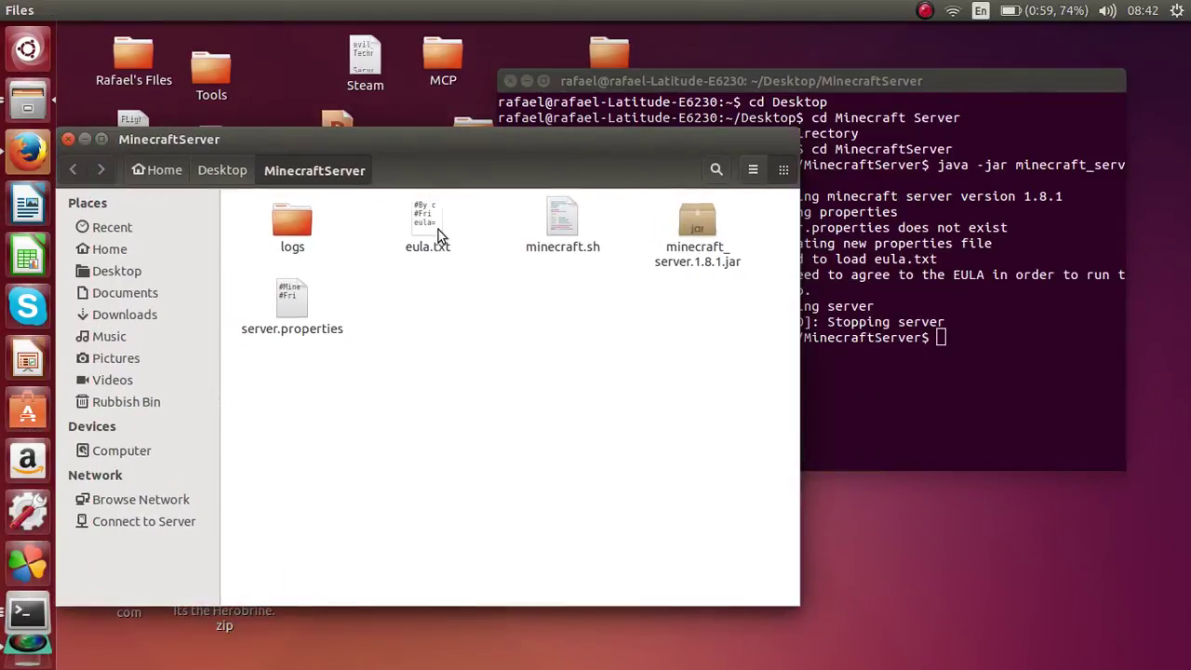
Open eula.txt, change eula=false to eula=true, and save it when closing gedit.
{"action": "double_click", "coordinate": [438, 229]}
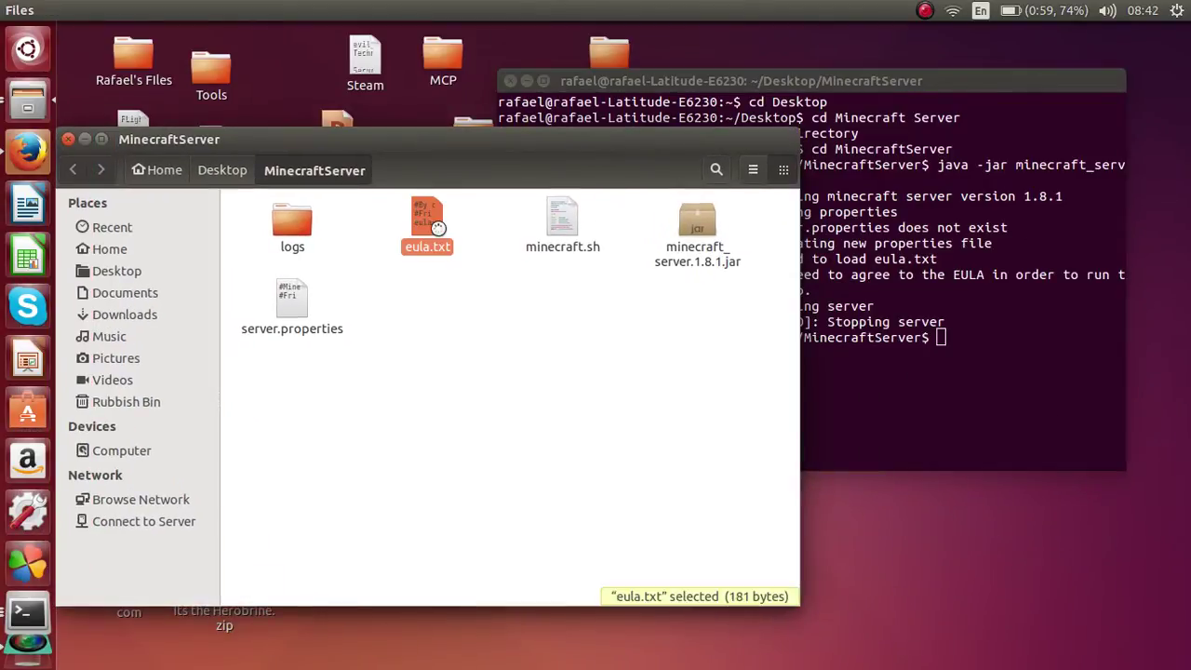
{"action": "left_click_drag", "start_coordinate": [907, 320], "coordinate": [674, 185]}
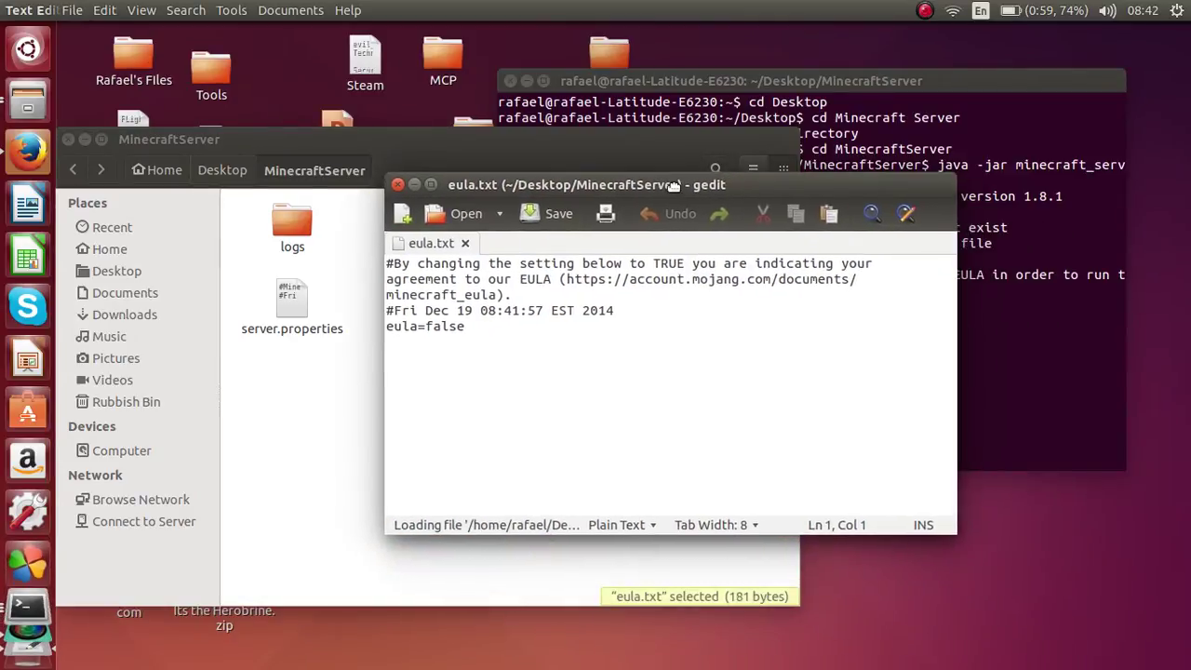
{"action": "left_click_drag", "start_coordinate": [501, 323], "coordinate": [434, 326]}
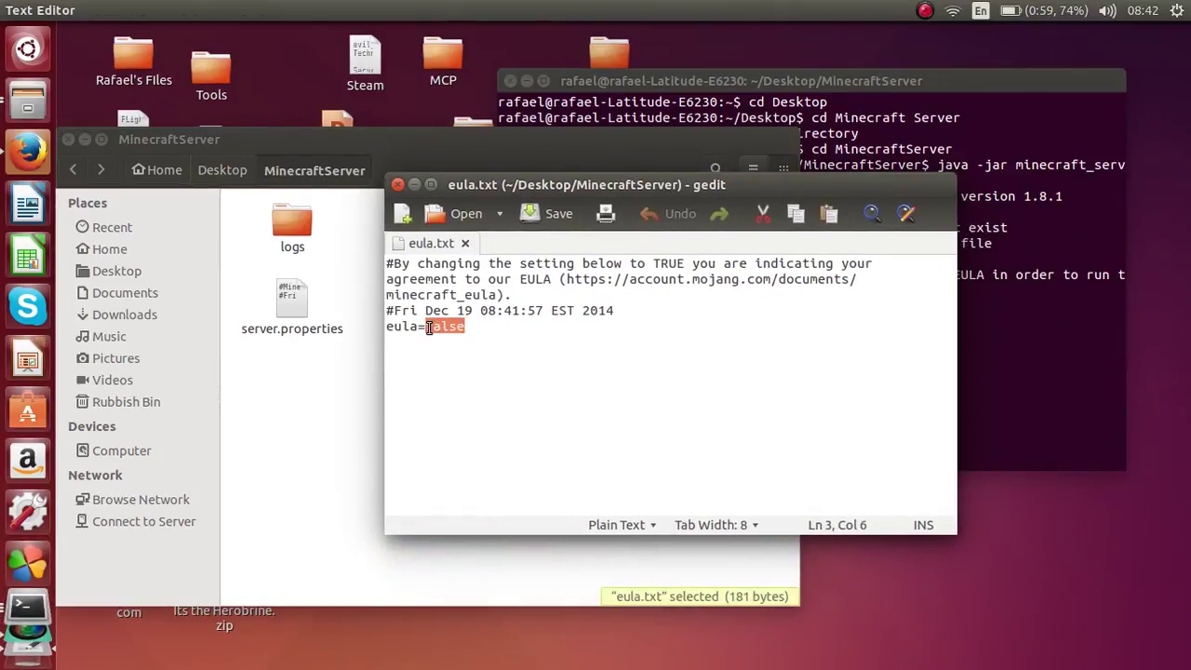
{"action": "type", "text": "true"}
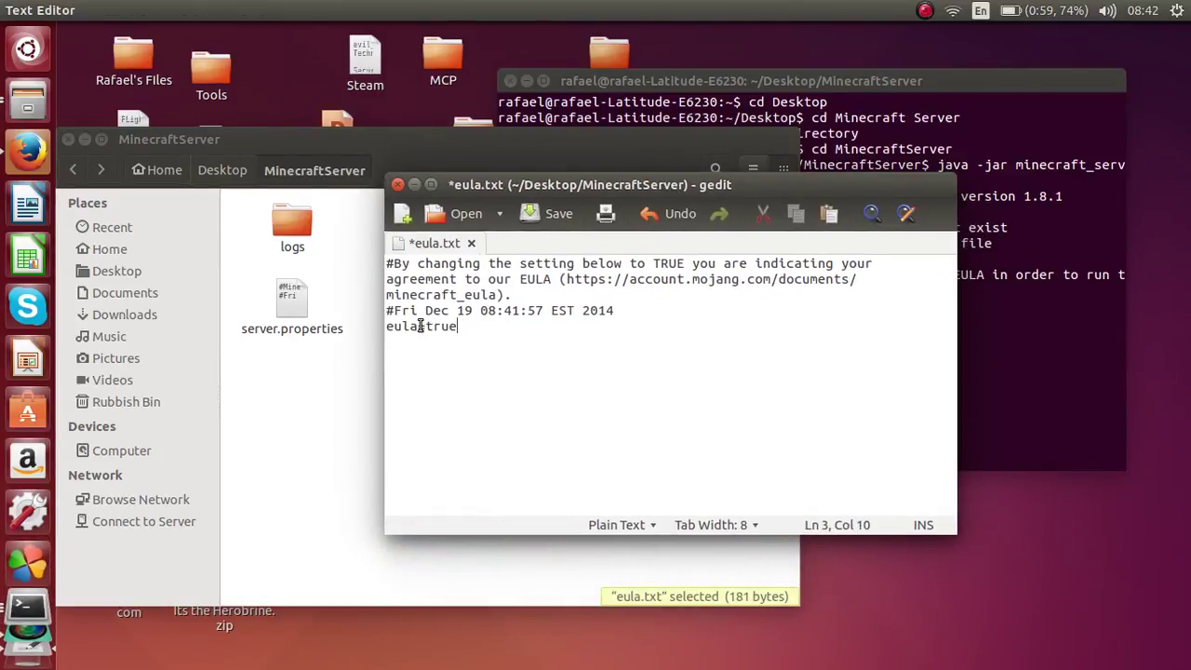
{"action": "left_click", "coordinate": [526, 82]}
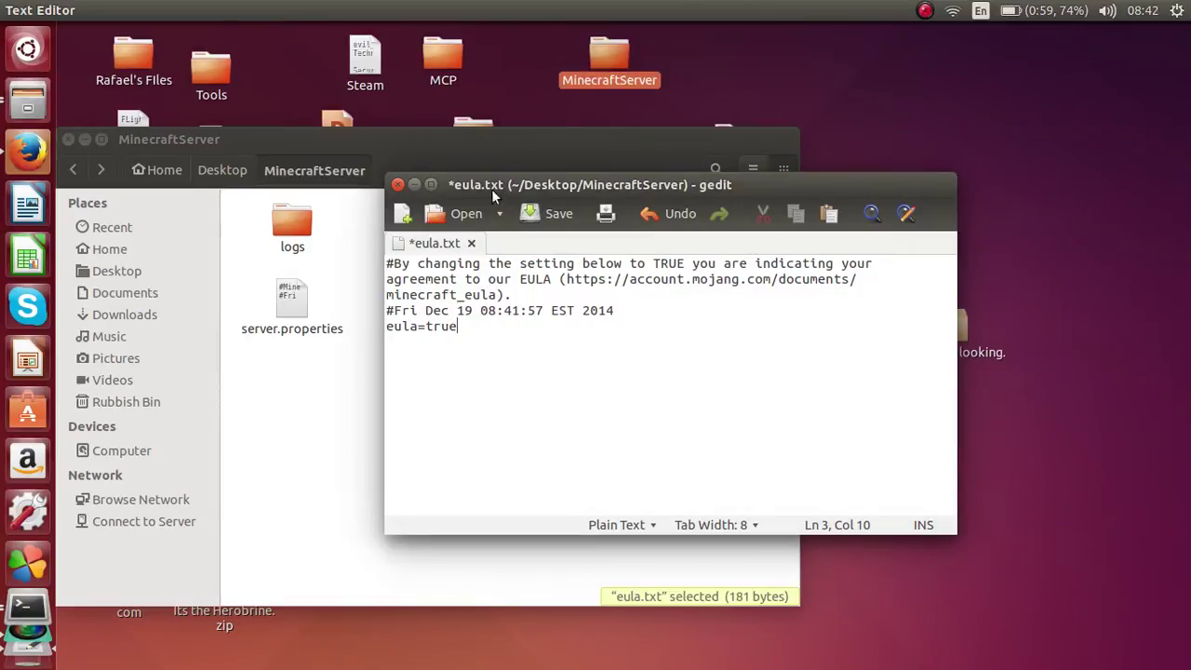
{"action": "left_click", "coordinate": [398, 184]}
{"action": "left_click", "coordinate": [873, 424]}
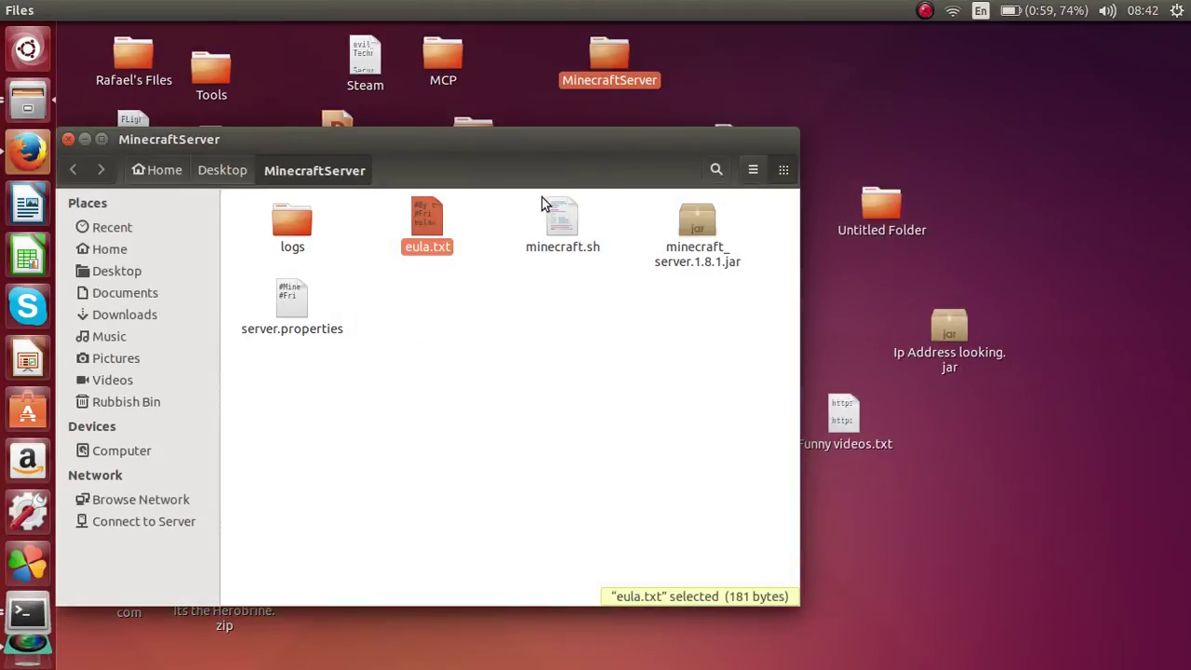
{"action": "left_click_drag", "start_coordinate": [479, 139], "coordinate": [469, 127]}
Open a Terminal and change into the Desktop/MinecraftServer folder.
{"action": "left_click", "coordinate": [28, 48]}
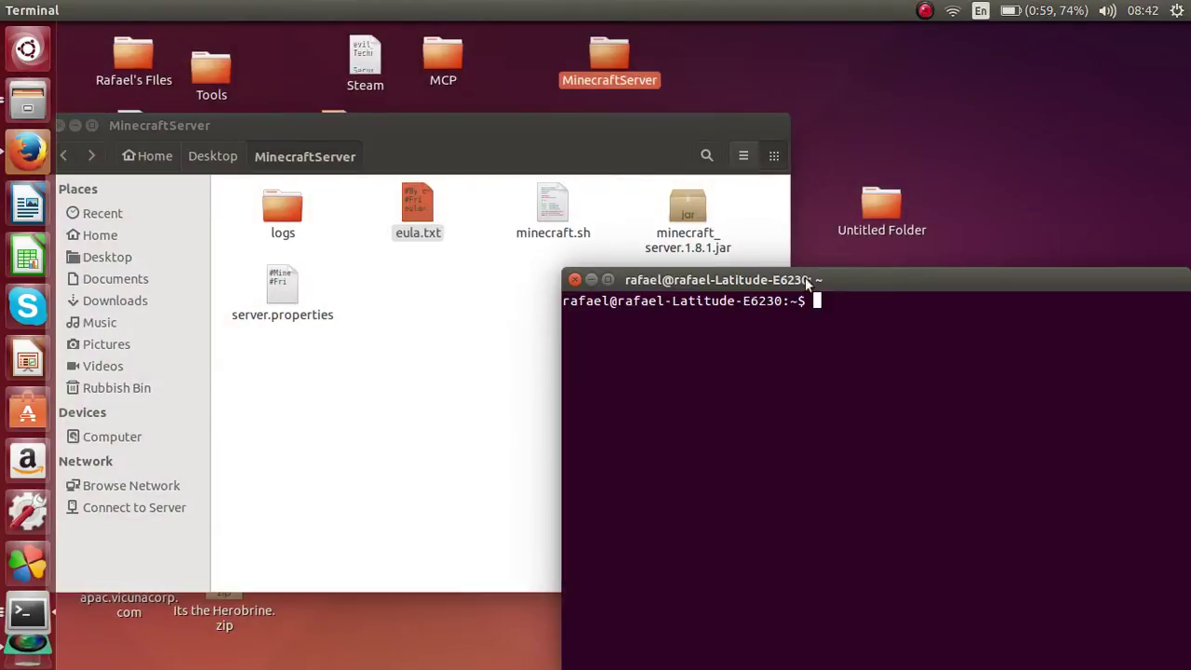
{"action": "left_click_drag", "start_coordinate": [877, 276], "coordinate": [890, 183]}
{"action": "type", "text": "c"}
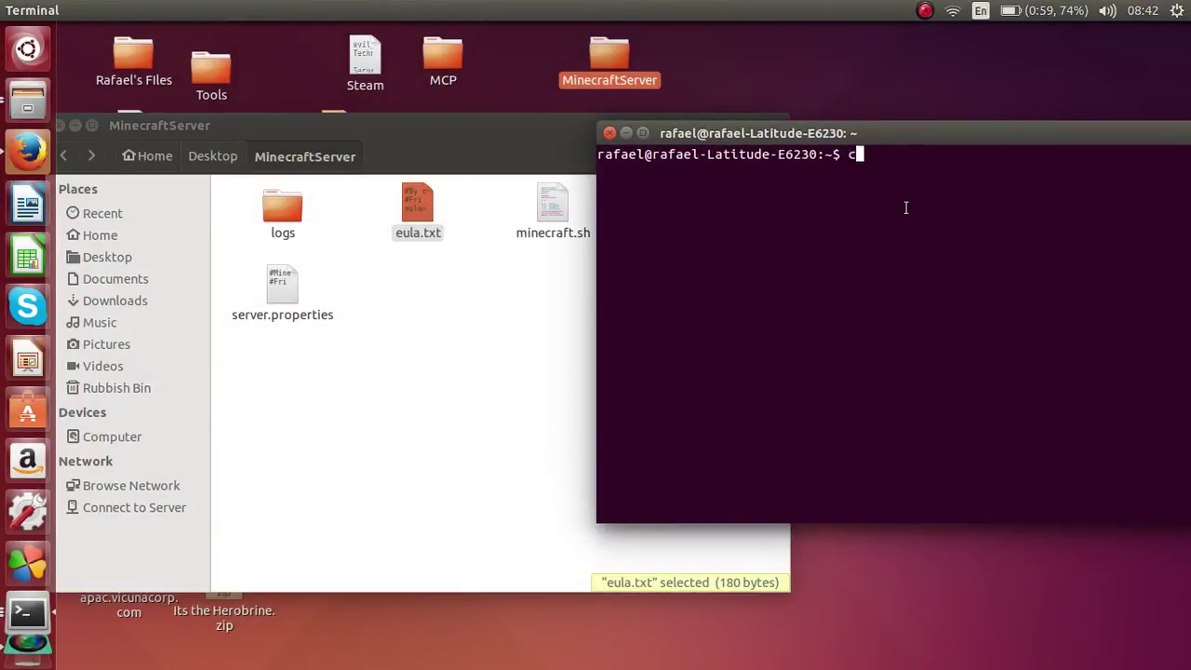
{"action": "type", "text": "d DEsk"}
{"action": "type", "text": "sktop"}
{"action": "key", "text": "Return"}
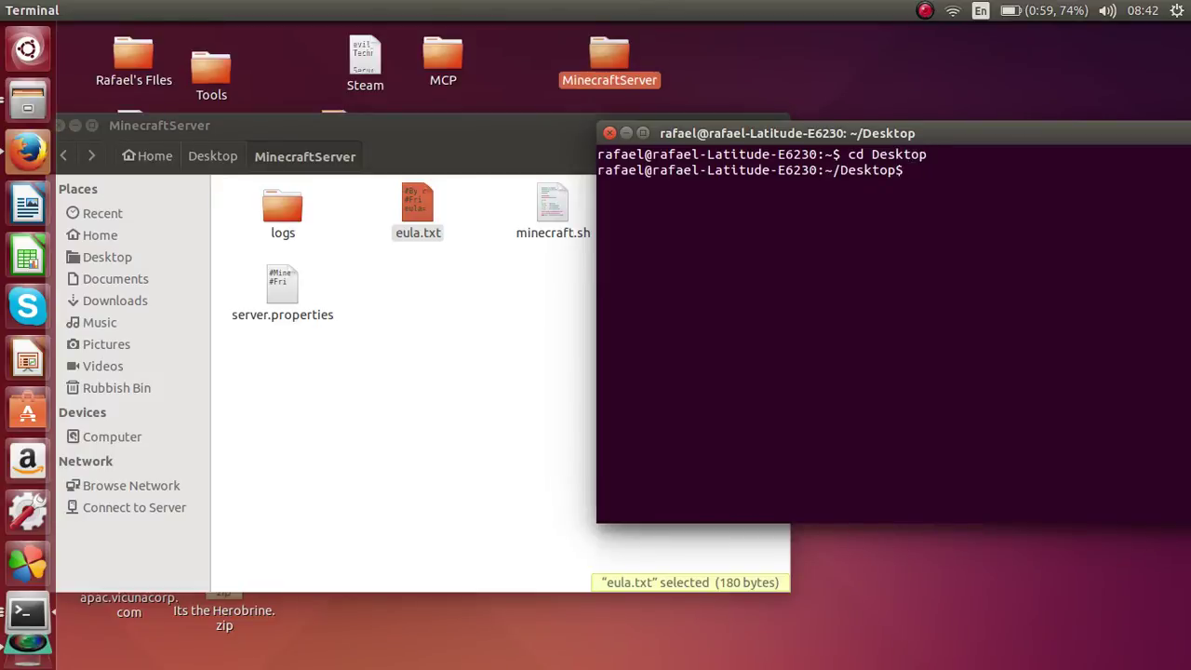
{"action": "type", "text": "cd MinecraftServer"}
{"action": "key", "text": "Return"}
Run java -jar minecraft_server.1.8.1.jar and arrange the terminal and server windows.
{"action": "type", "text": "java -"}
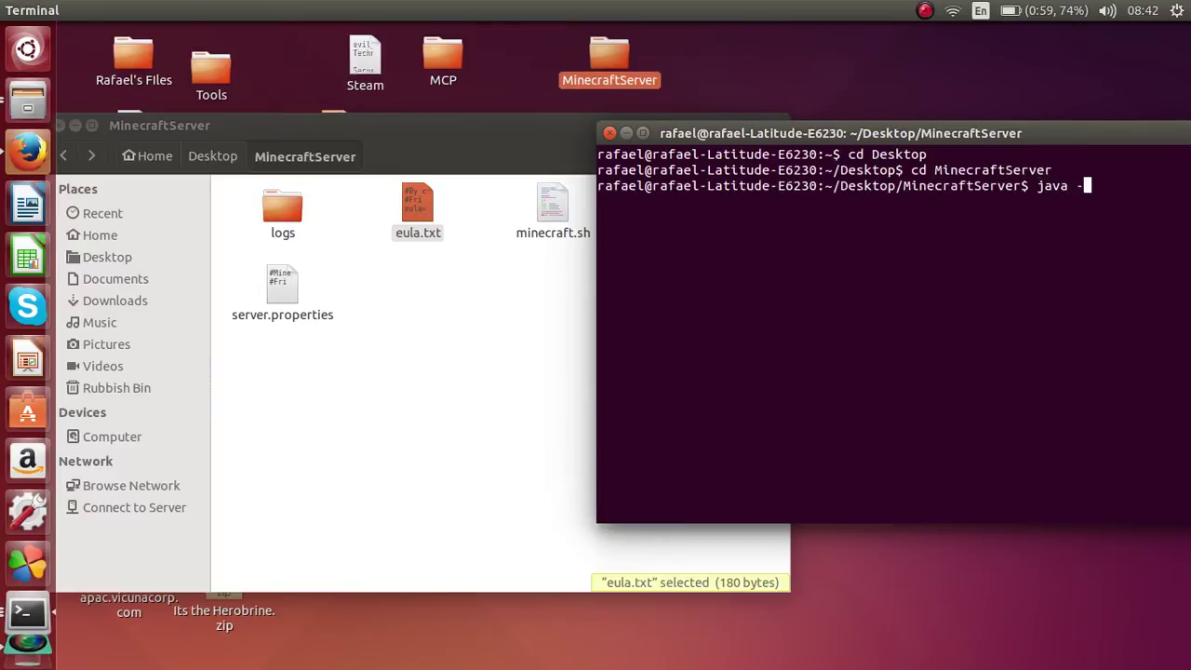
{"action": "type", "text": "jar Minecraft_er.1.8"}
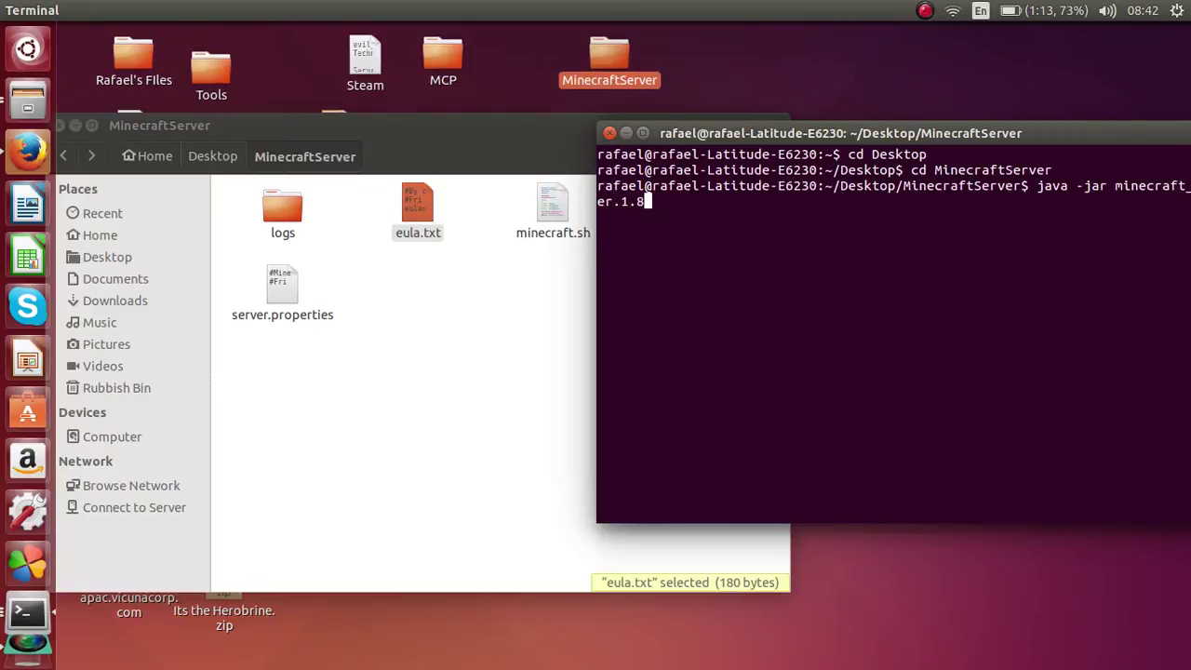
{"action": "type", "text": "jar"}
{"action": "key", "text": "Return"}
{"action": "left_click_drag", "start_coordinate": [1015, 133], "coordinate": [792, 264]}
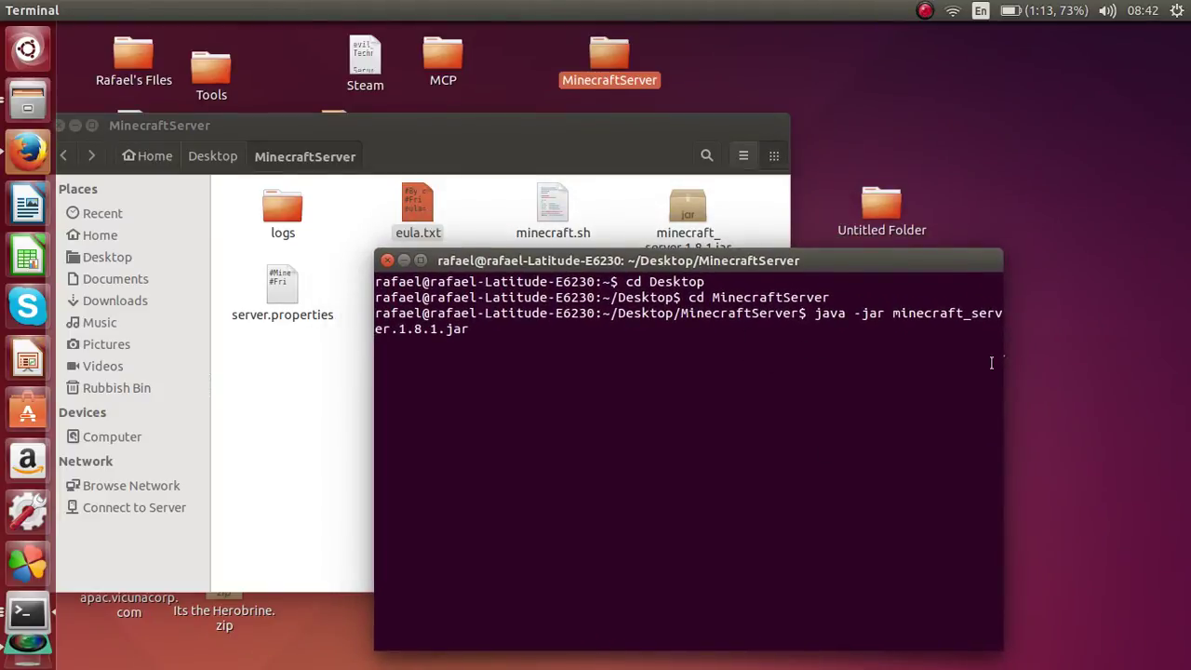
{"action": "left_click_drag", "start_coordinate": [707, 270], "coordinate": [860, 209]}
{"action": "left_click_drag", "start_coordinate": [769, 131], "coordinate": [886, 80]}
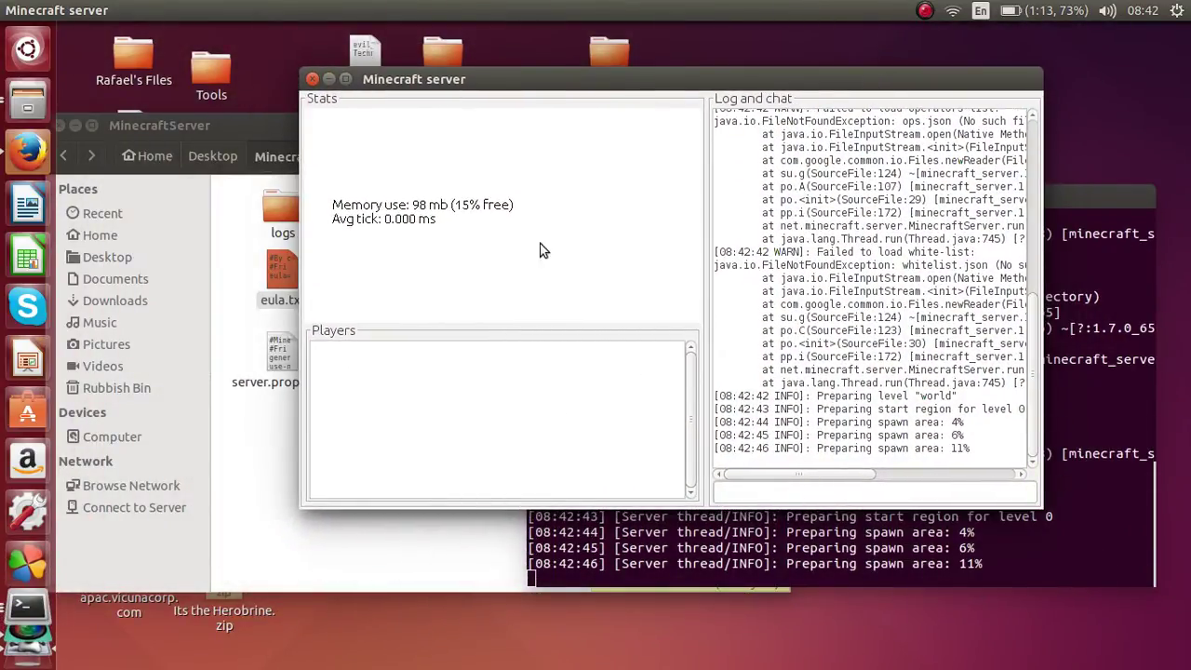
Shift the server window aside until it reports Done, then raise the MinecraftServer folder.
{"action": "left_click_drag", "start_coordinate": [611, 98], "coordinate": [680, 83]}
{"action": "left_click_drag", "start_coordinate": [327, 119], "coordinate": [325, 87]}
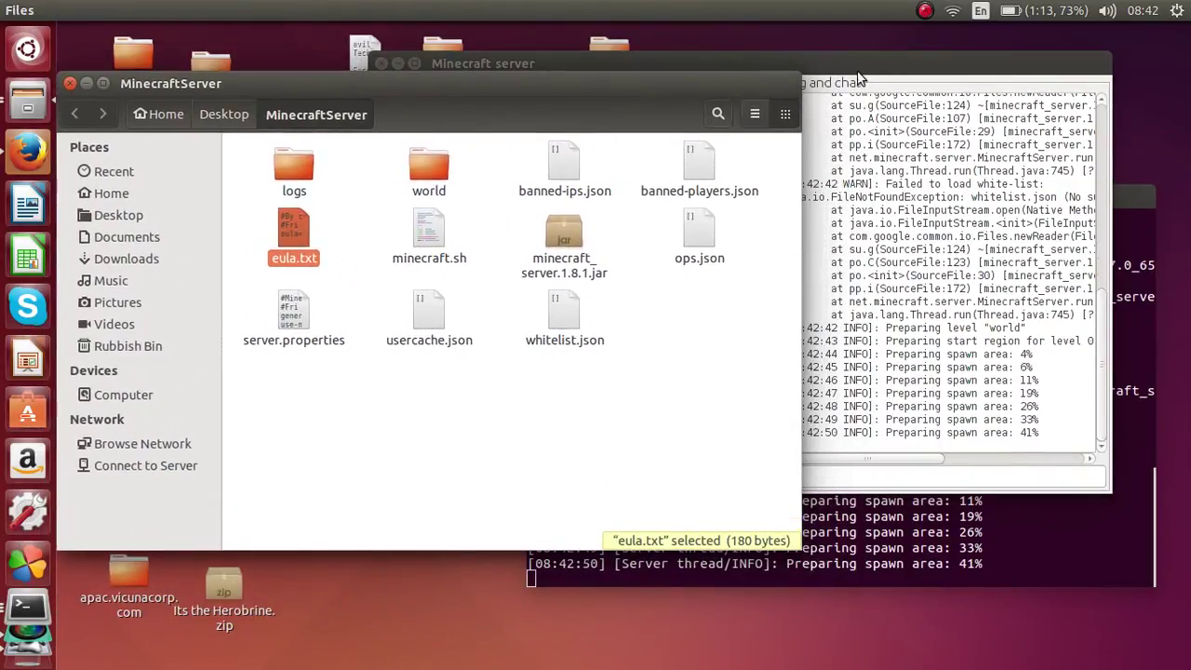
{"action": "left_click_drag", "start_coordinate": [863, 69], "coordinate": [943, 193]}
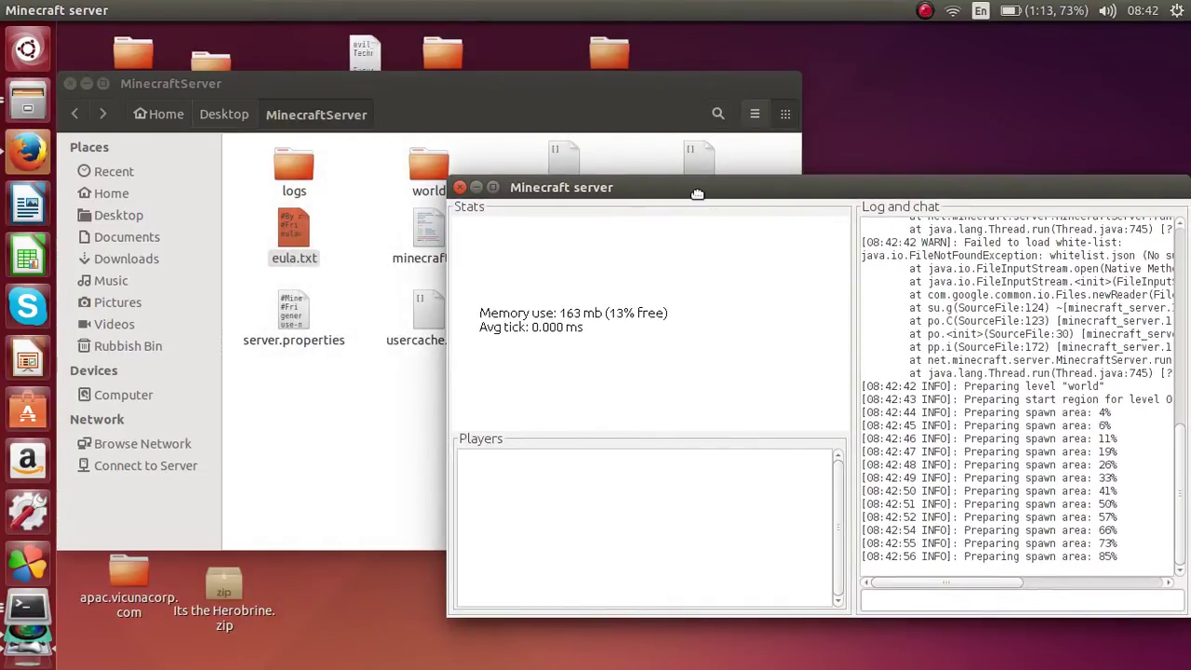
{"action": "left_click_drag", "start_coordinate": [894, 197], "coordinate": [731, 101]}
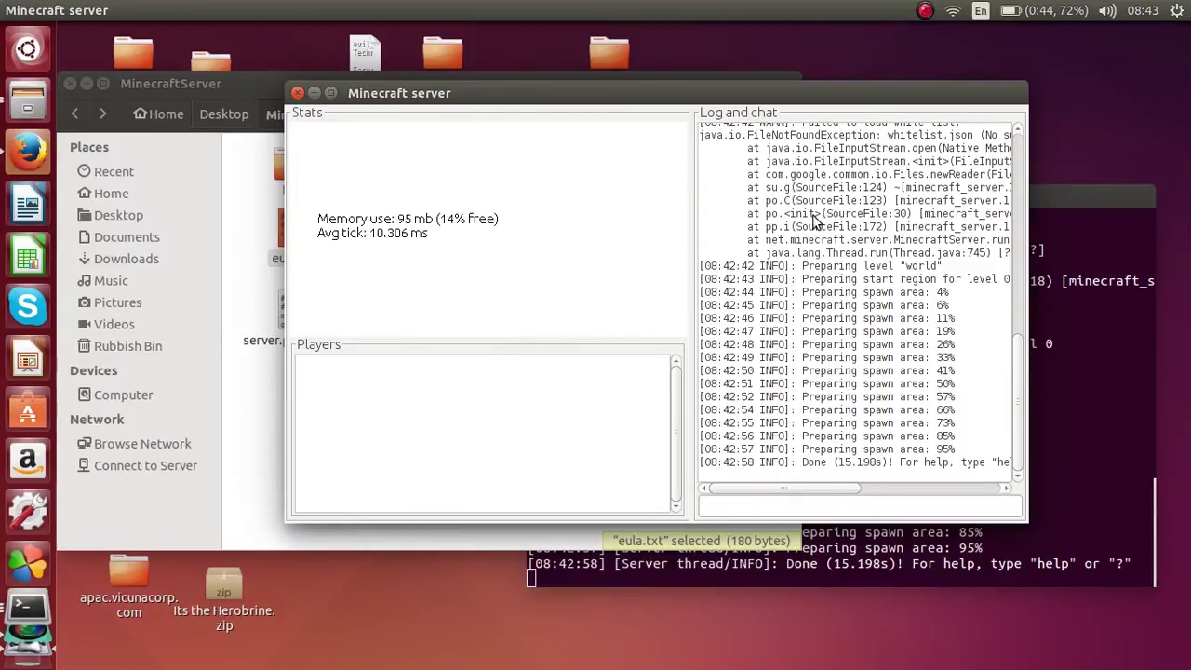
{"action": "left_click_drag", "start_coordinate": [901, 102], "coordinate": [838, 180]}
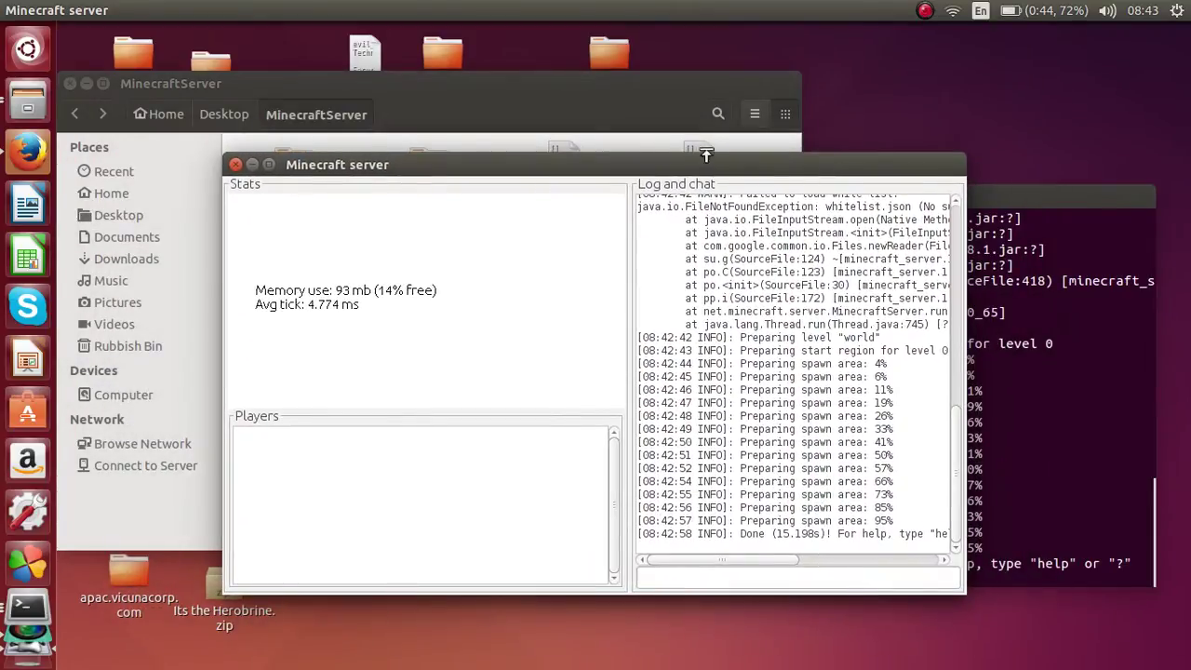
{"action": "left_click", "coordinate": [629, 90]}
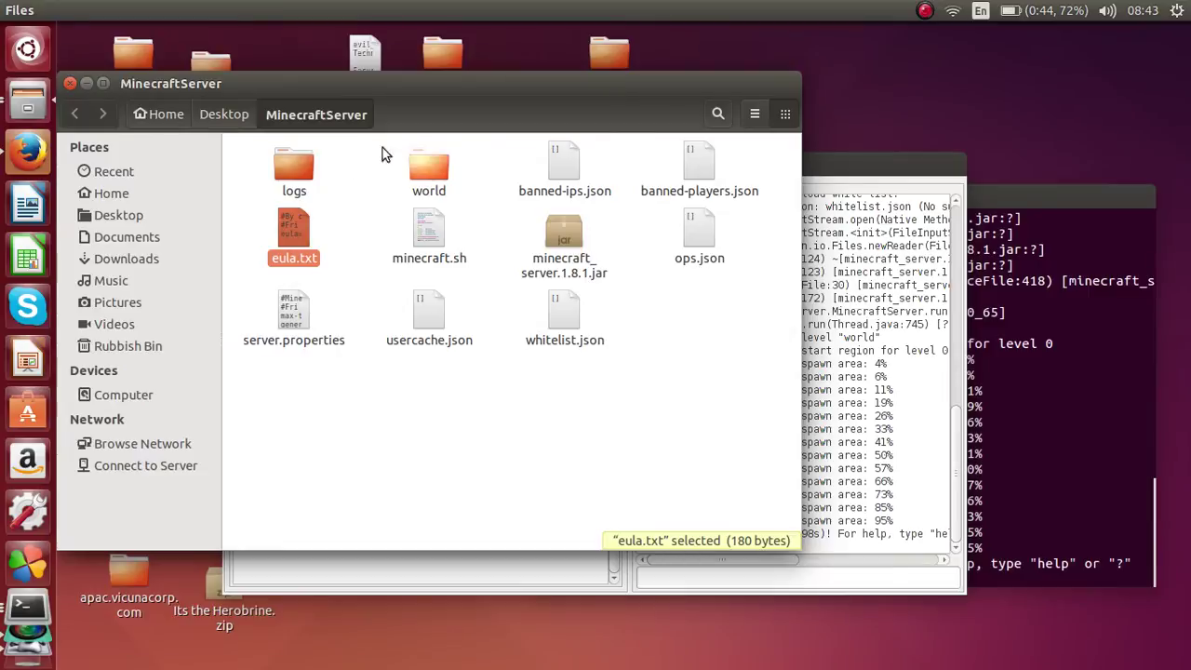
Open a new Terminal from the Dash and change into the Desktop folder.
{"action": "left_click", "coordinate": [28, 48]}
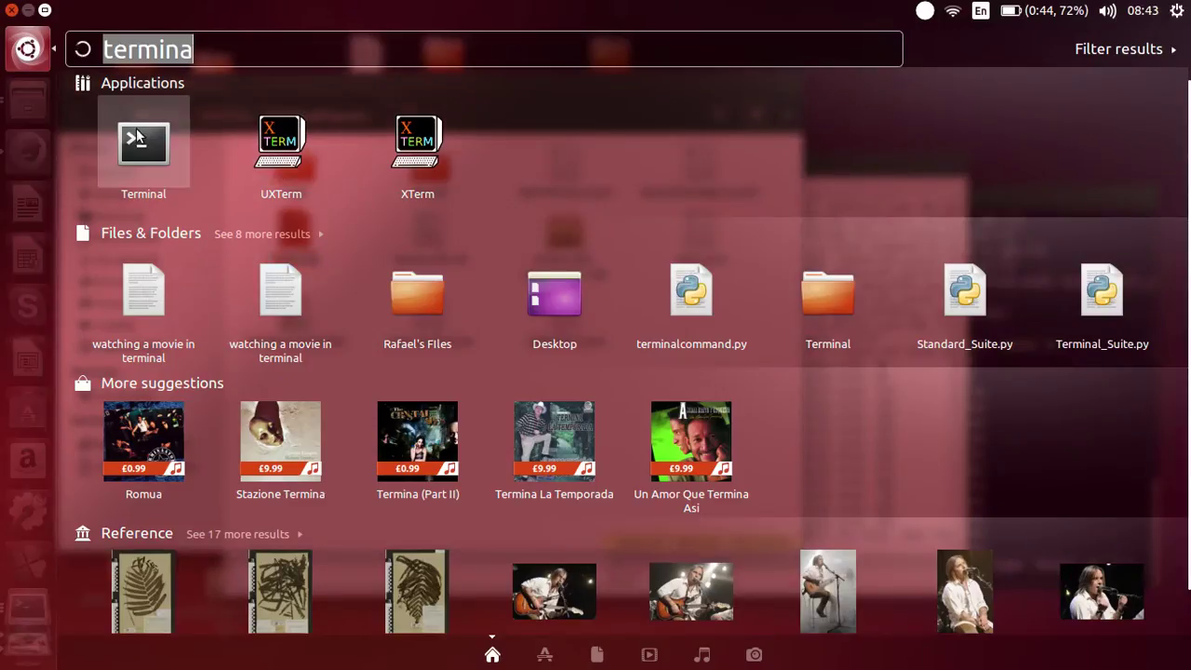
{"action": "left_click", "coordinate": [185, 143]}
{"action": "type", "text": "cd "}
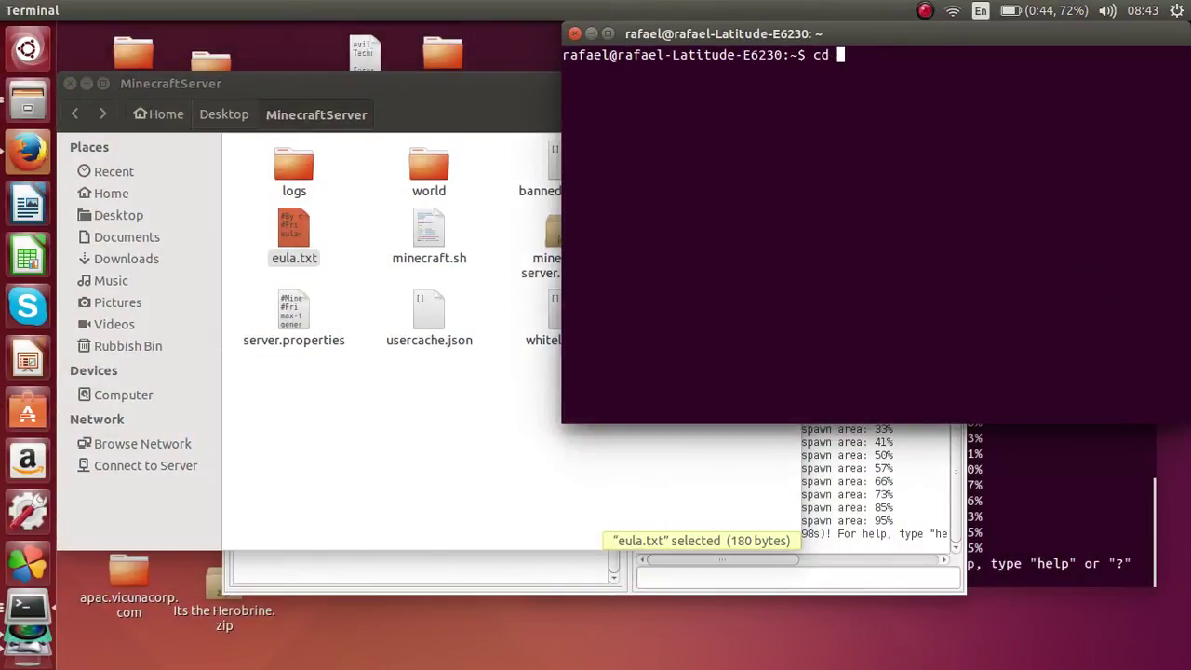
{"action": "type", "text": "Des"}
{"action": "key", "text": "BackSpace"}
{"action": "type", "text": "sktop"}
{"action": "key", "text": "Return"}
Run java -jar Minecraft.jar and arrange the terminal and launcher windows.
{"action": "type", "text": "java -jar"}
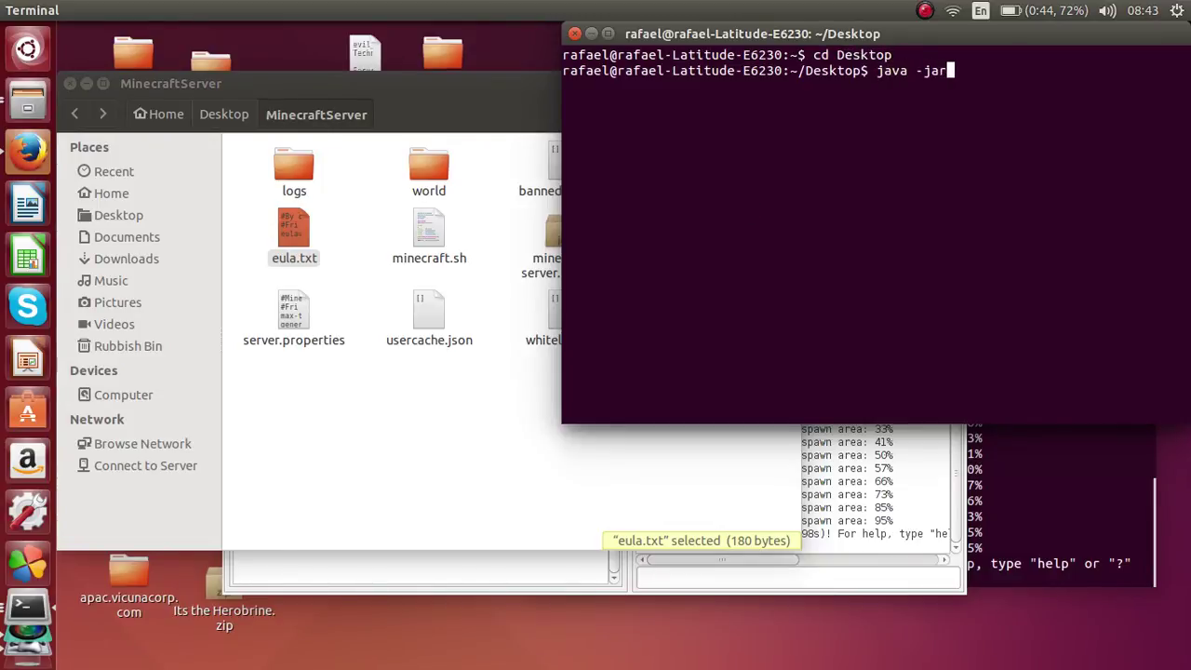
{"action": "type", "text": " Minecraft.jar"}
{"action": "key", "text": "Return"}
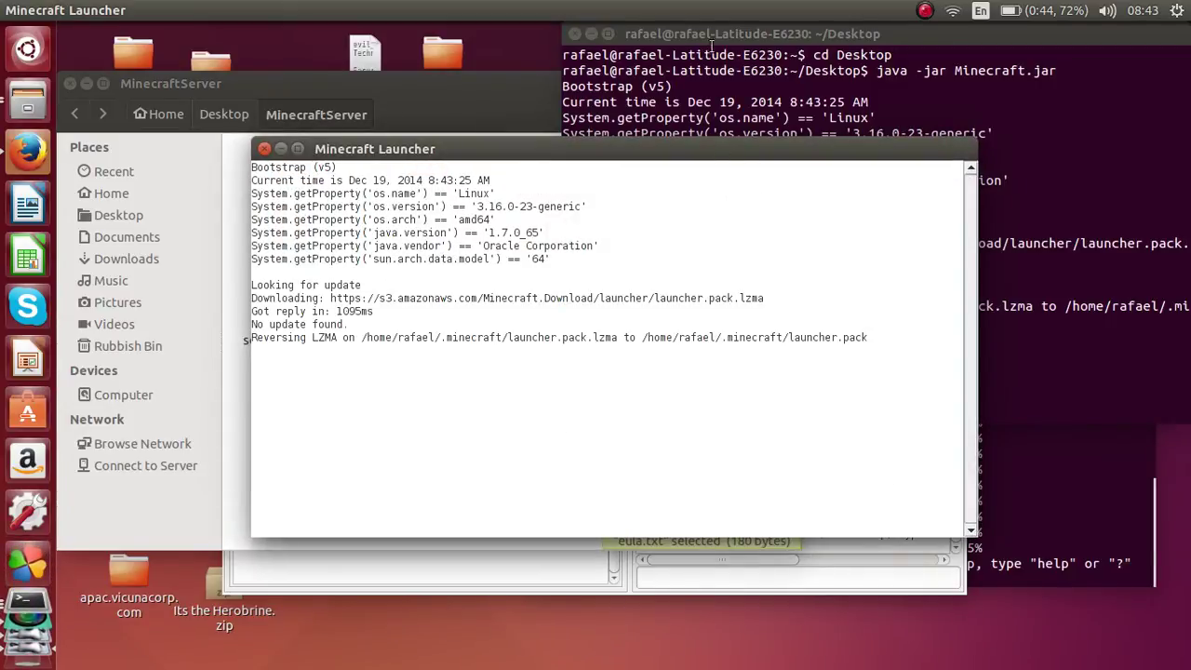
{"action": "left_click_drag", "start_coordinate": [731, 42], "coordinate": [831, 92]}
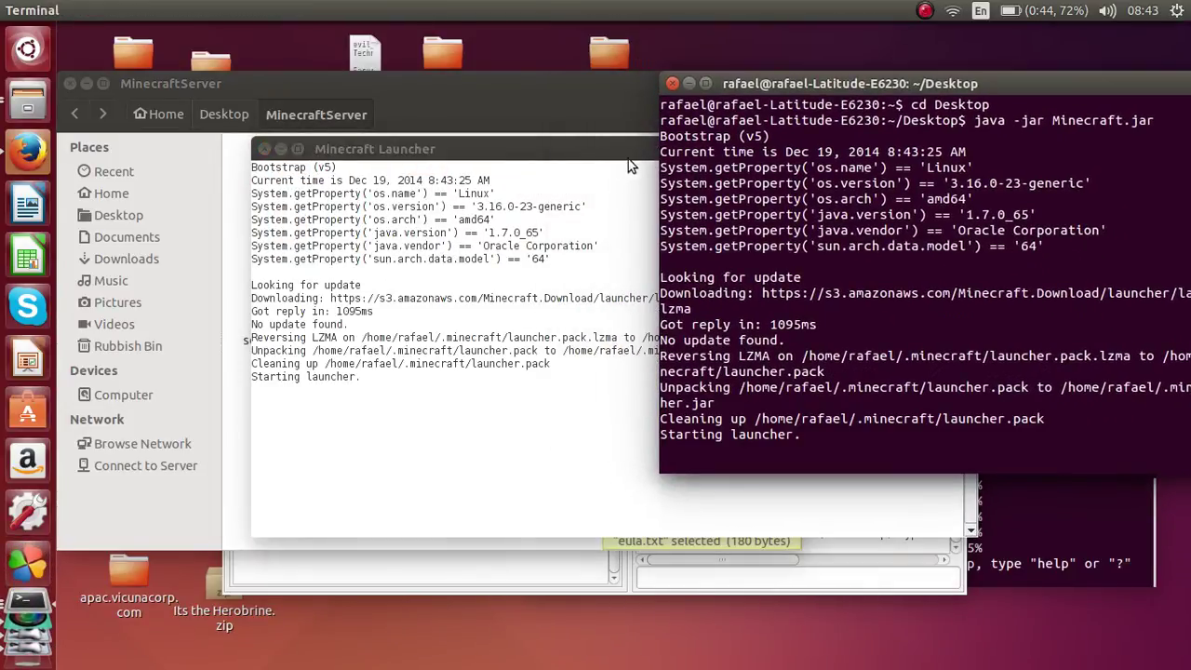
{"action": "left_click_drag", "start_coordinate": [633, 153], "coordinate": [605, 124]}
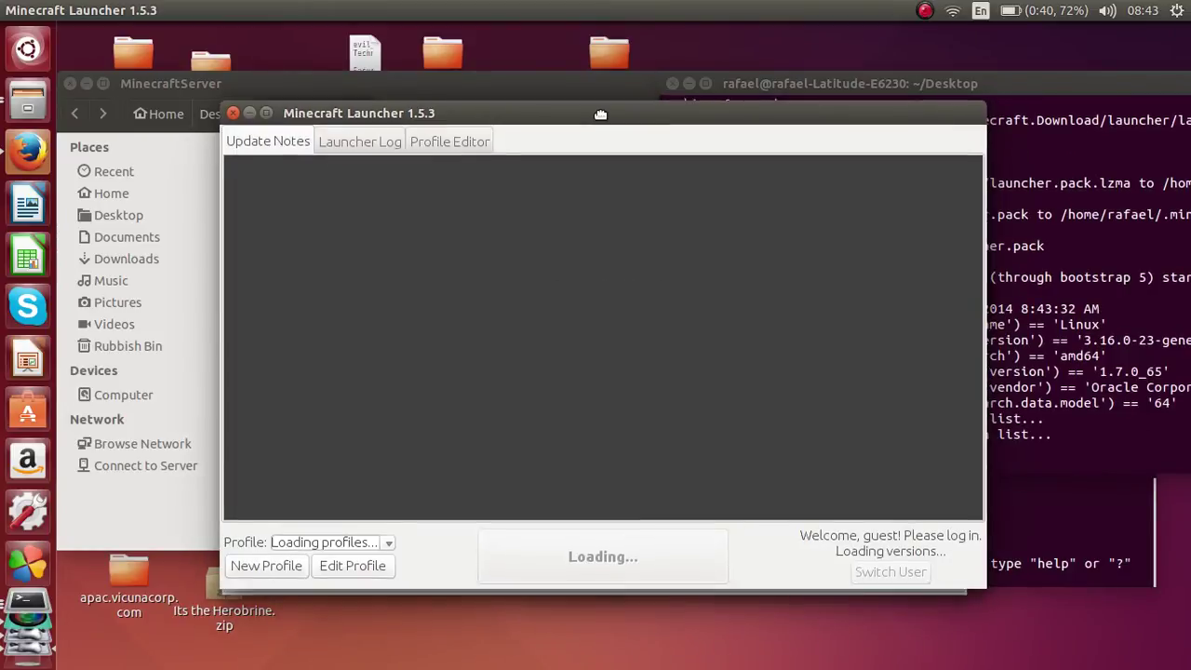
Press Play in the launcher to start Minecraft 1.7.10, moving the terminal aside.
{"action": "left_click_drag", "start_coordinate": [600, 113], "coordinate": [598, 108]}
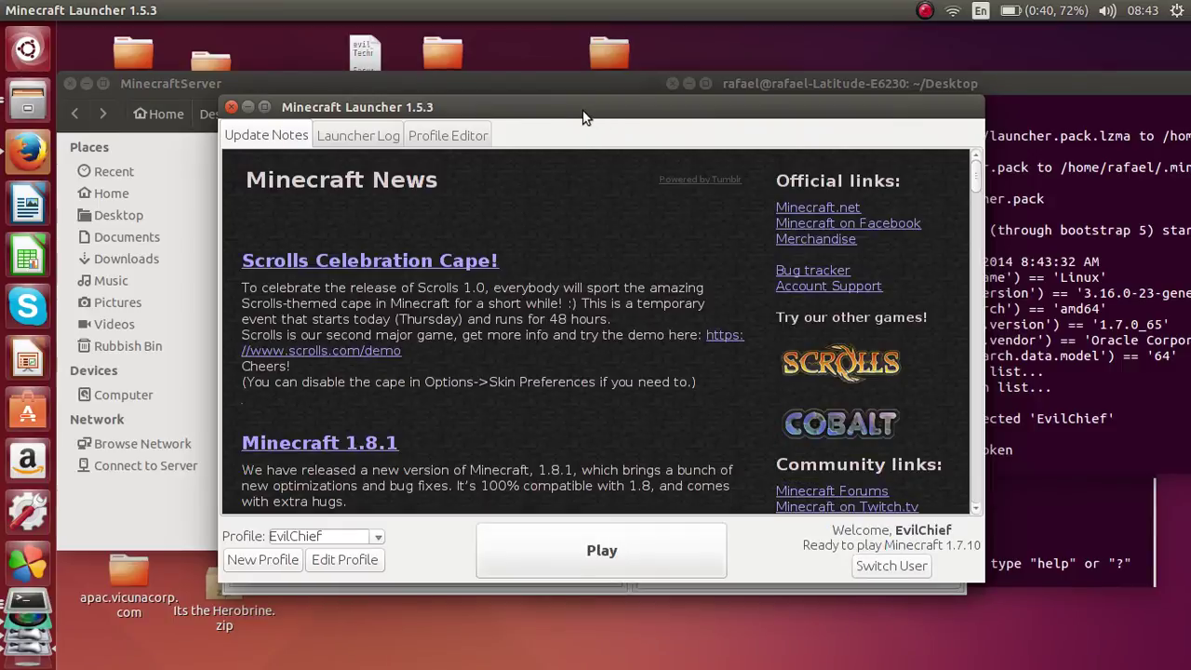
{"action": "left_click", "coordinate": [645, 563]}
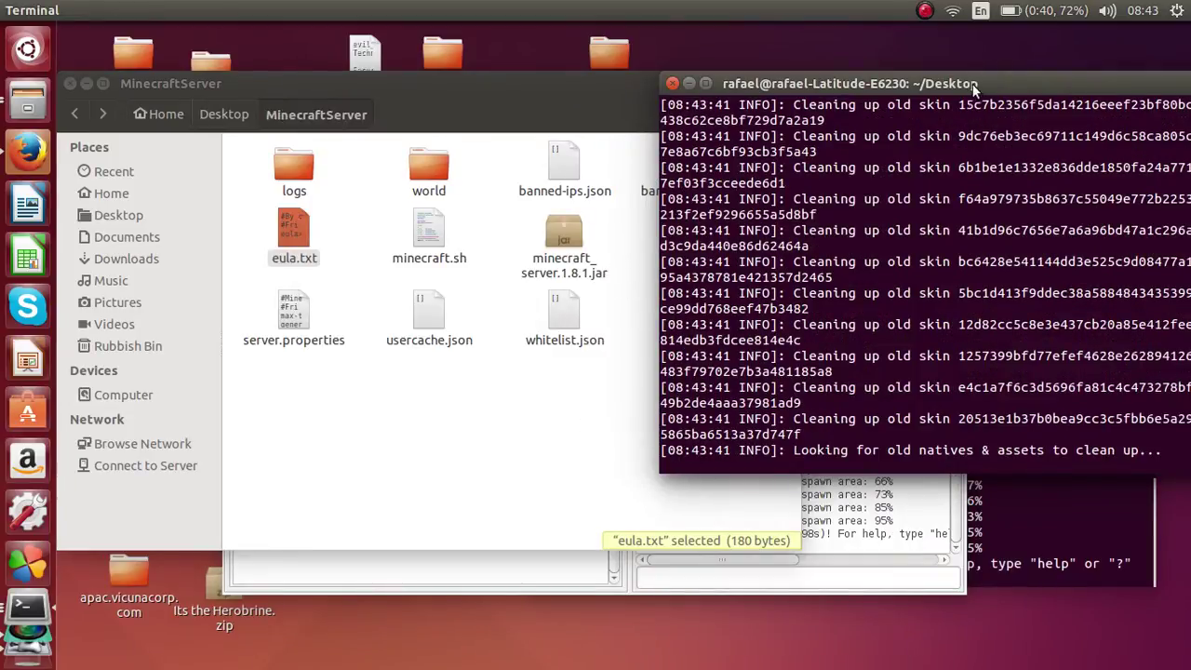
{"action": "left_click_drag", "start_coordinate": [972, 83], "coordinate": [824, 93]}
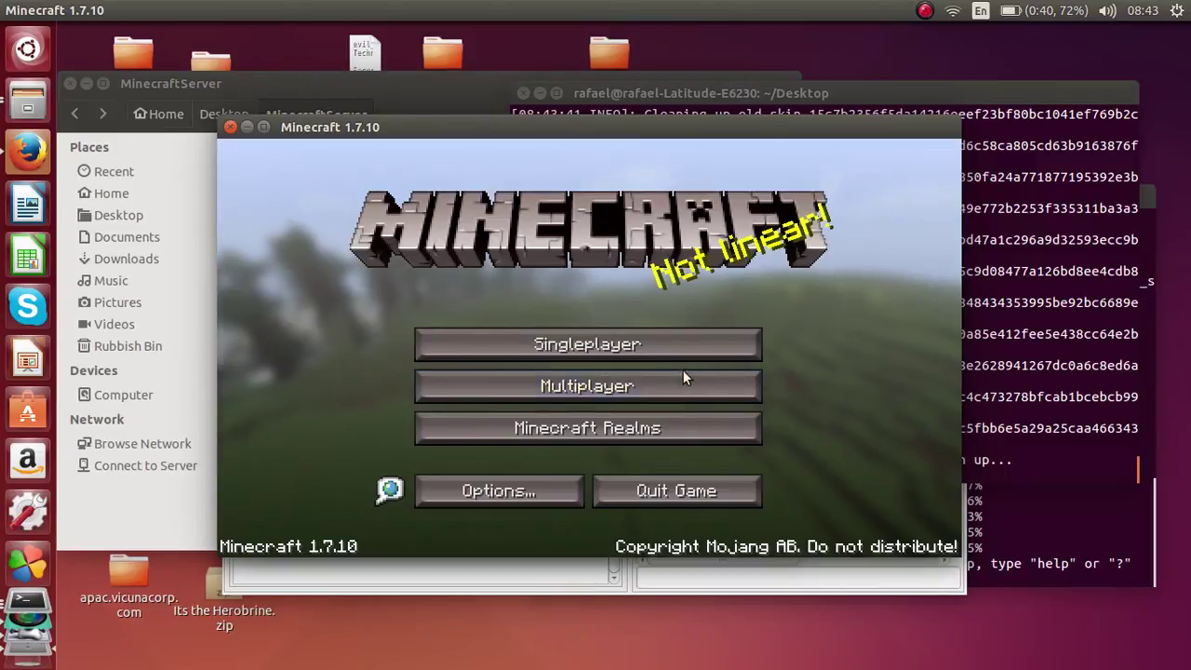
Add a 'localhost' server entry to the Multiplayer list and return to the main menu.
{"action": "left_click", "coordinate": [672, 377]}
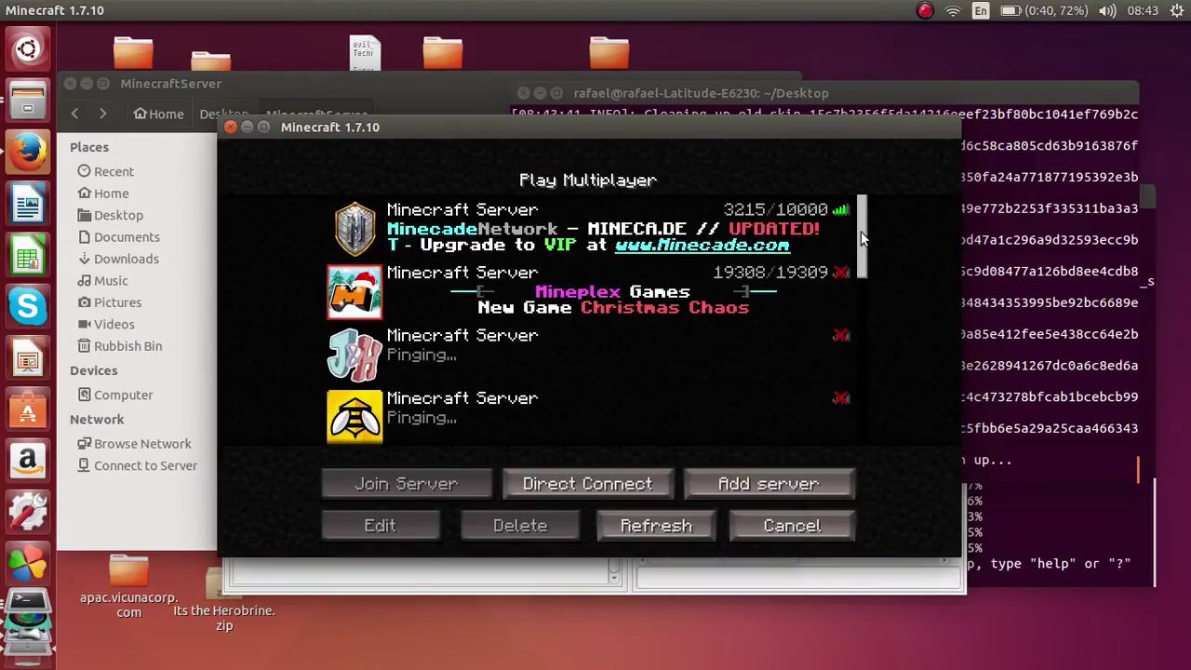
{"action": "scroll", "coordinate": [860, 231], "scroll_direction": "down", "scroll_amount": 5}
{"action": "left_click", "coordinate": [805, 484]}
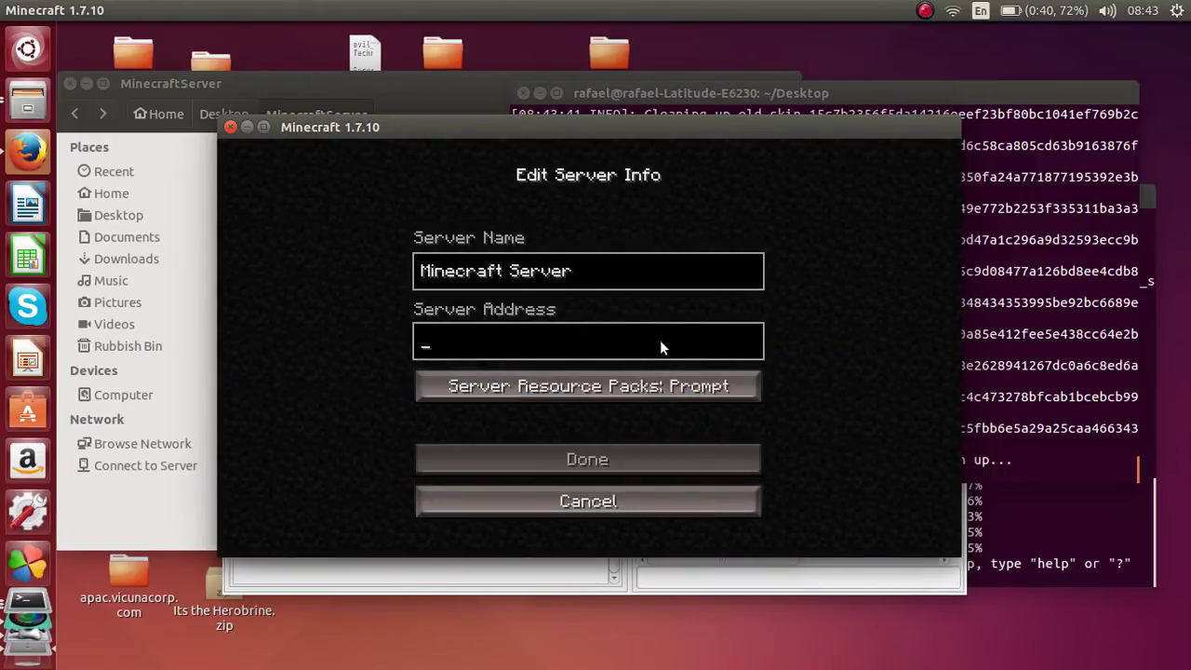
{"action": "type", "text": "localhost"}
{"action": "key", "text": "Return"}
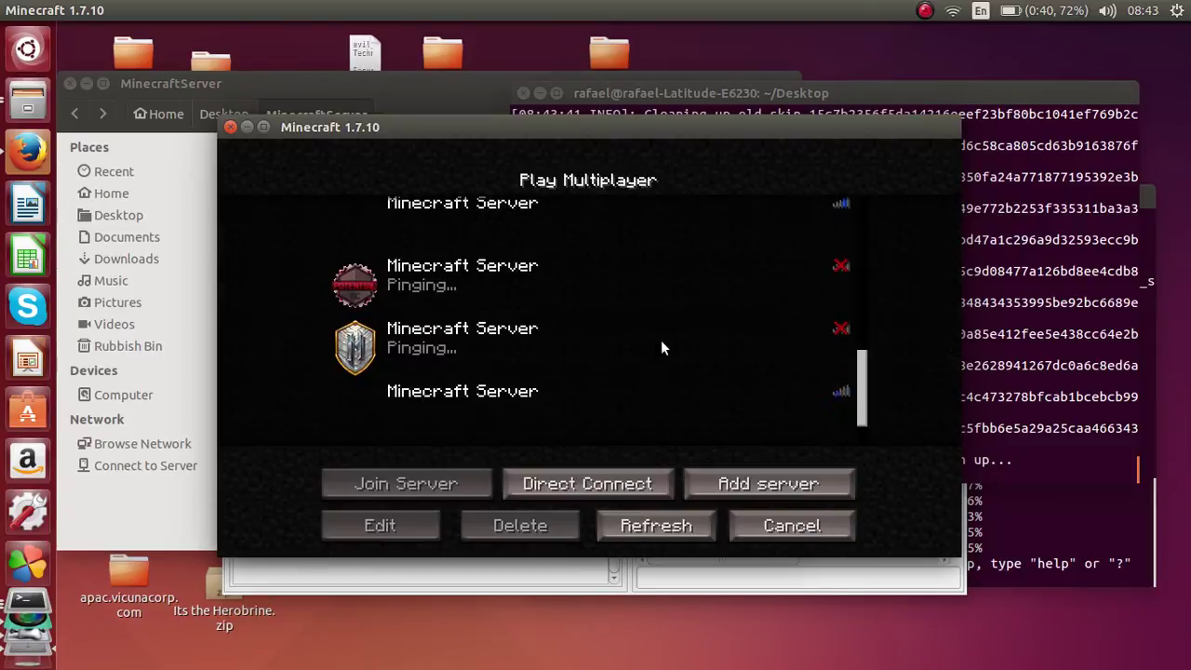
{"action": "scroll", "coordinate": [861, 417], "scroll_direction": "down", "scroll_amount": 2}
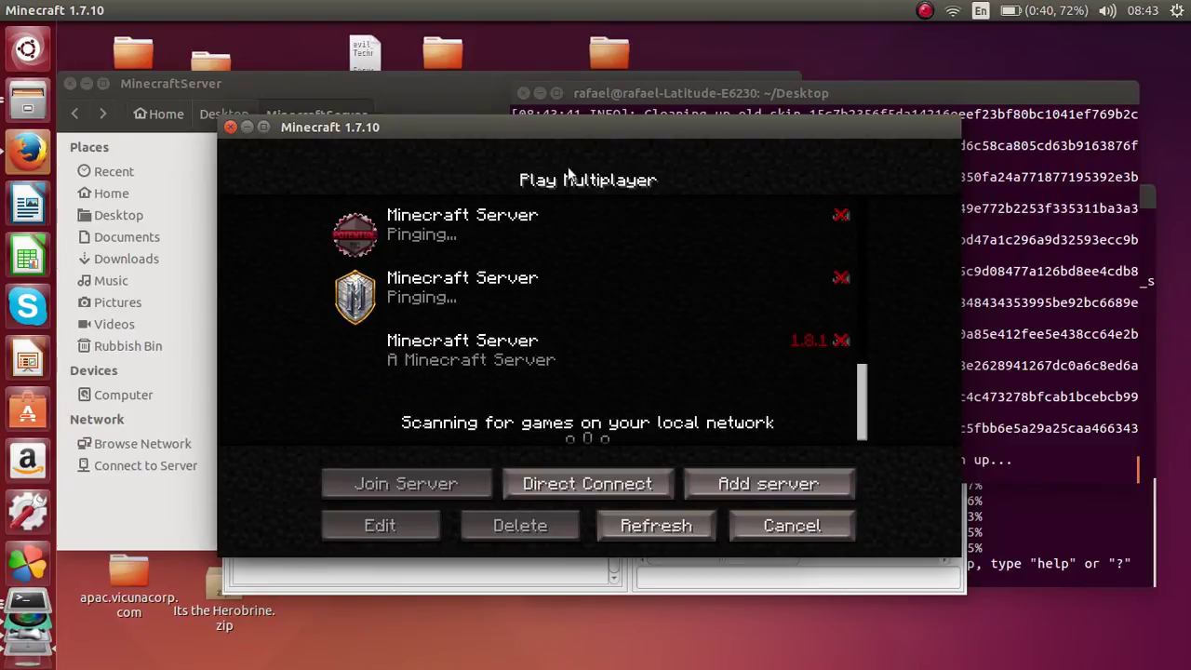
{"action": "left_click", "coordinate": [792, 429]}
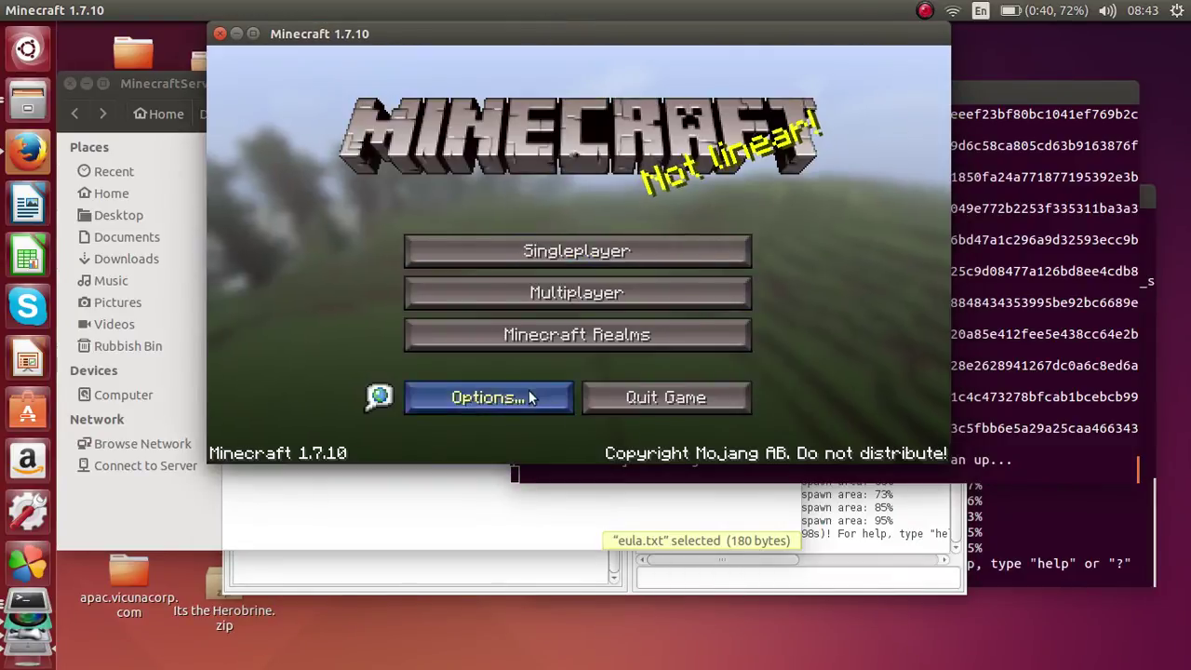
Turn Master Volume to OFF under Options > Music & Sounds.
{"action": "left_click", "coordinate": [529, 390]}
{"action": "left_click", "coordinate": [471, 237]}
{"action": "left_click_drag", "start_coordinate": [525, 110], "coordinate": [315, 111]}
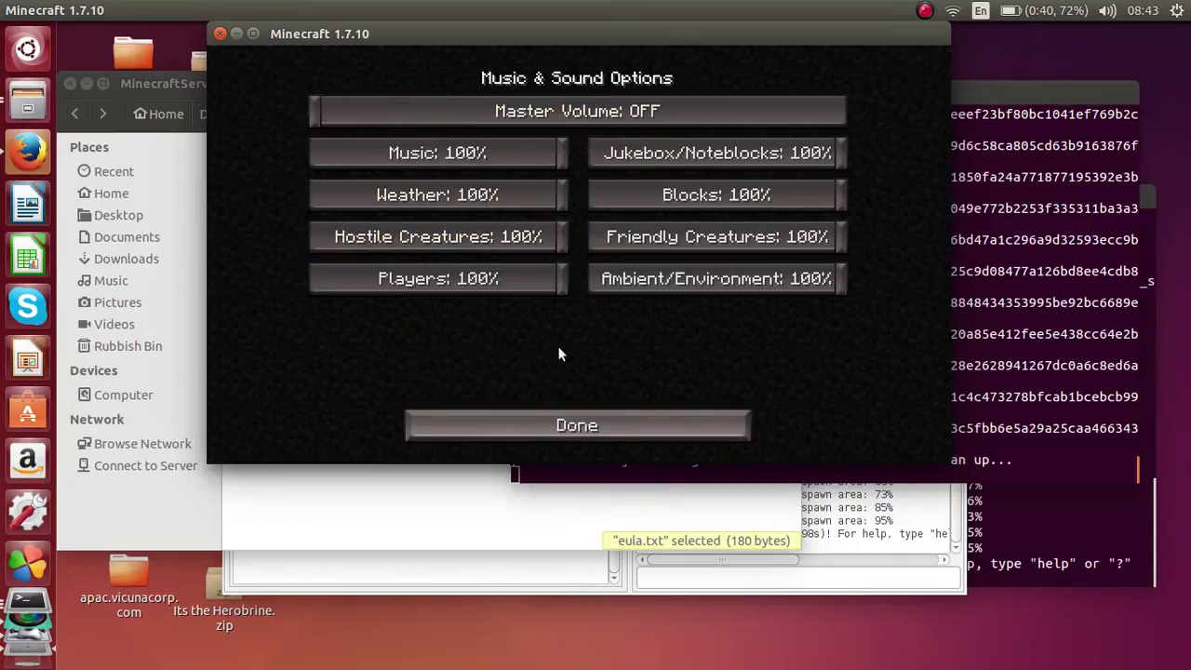
{"action": "left_click", "coordinate": [579, 425]}
{"action": "left_click", "coordinate": [585, 425]}
Try joining the local 1.8.1 server, get rejected as outdated, then raise the server folder.
{"action": "left_click", "coordinate": [615, 299]}
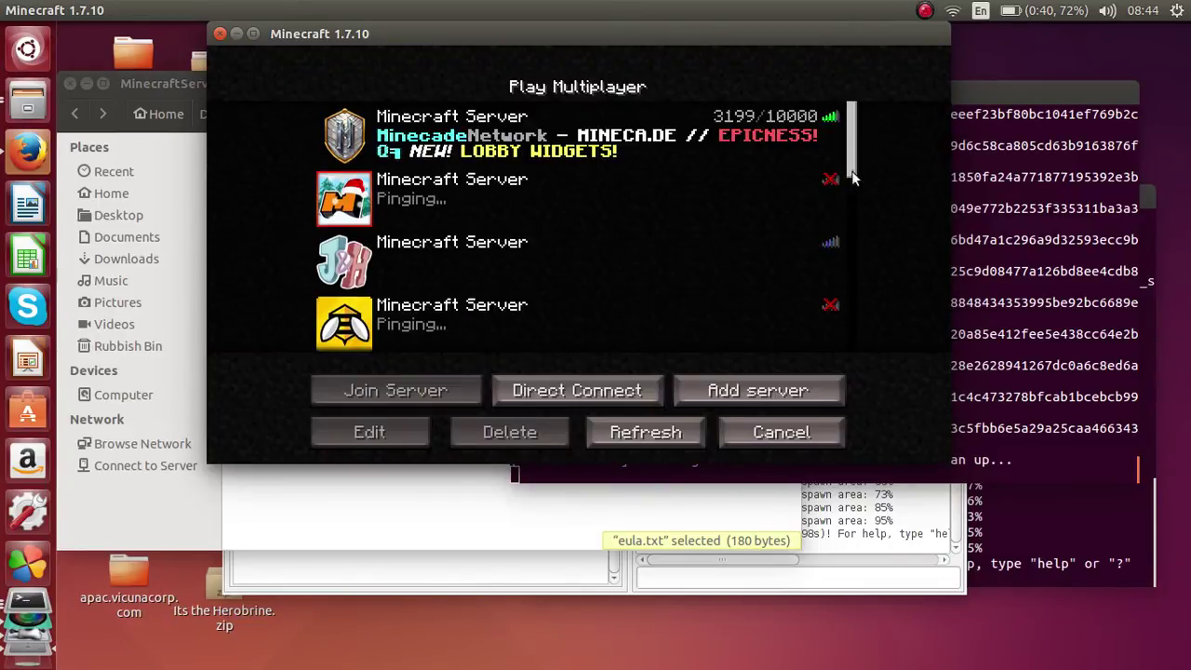
{"action": "scroll", "coordinate": [851, 364], "scroll_direction": "down", "scroll_amount": 3}
{"action": "left_click", "coordinate": [666, 272]}
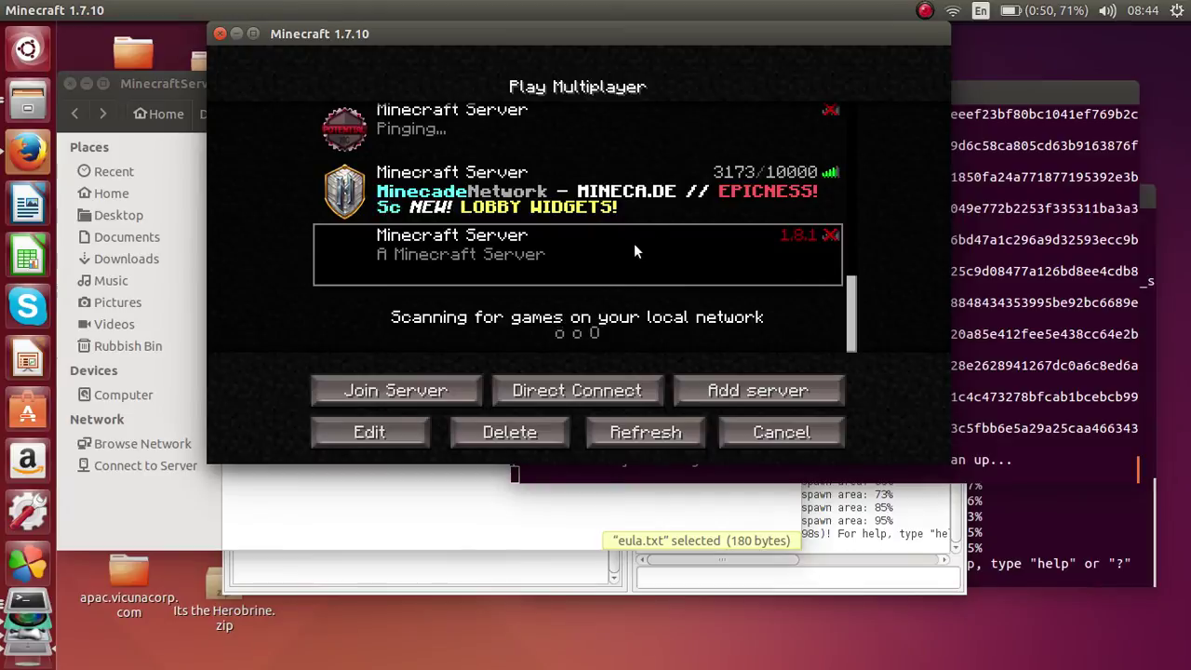
{"action": "double_click", "coordinate": [633, 243]}
{"action": "left_click", "coordinate": [664, 411]}
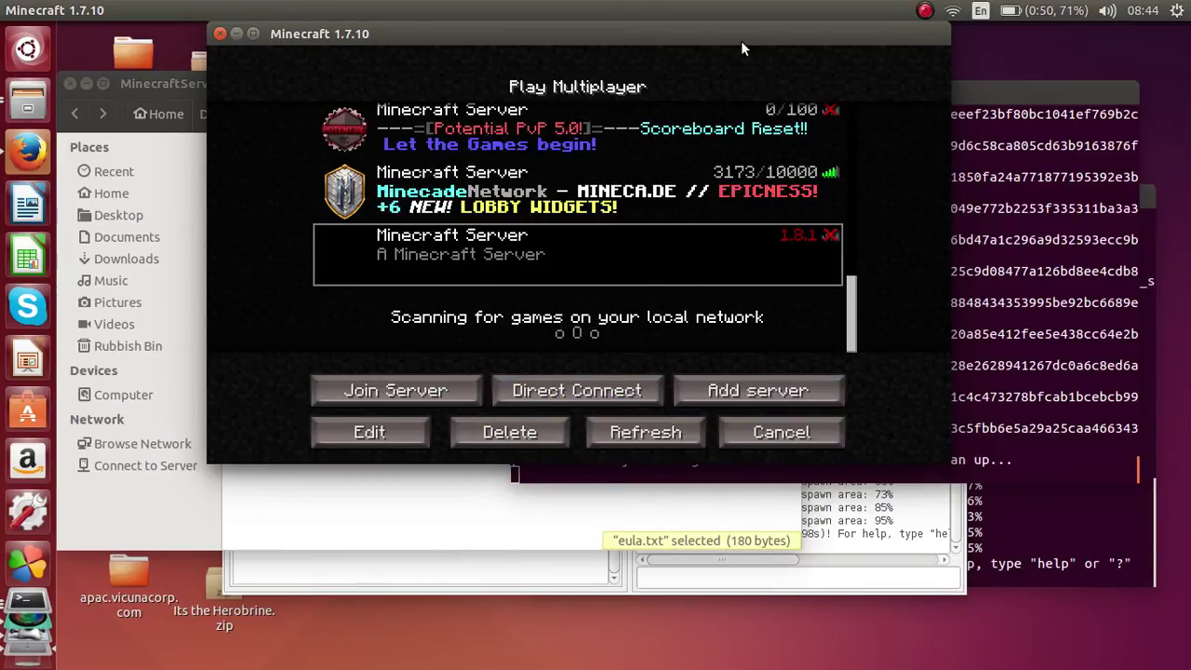
{"action": "left_click_drag", "start_coordinate": [400, 37], "coordinate": [572, 174]}
{"action": "left_click", "coordinate": [483, 113]}
Open server.properties from the MinecraftServer folder in gedit.
{"action": "left_click", "coordinate": [586, 253]}
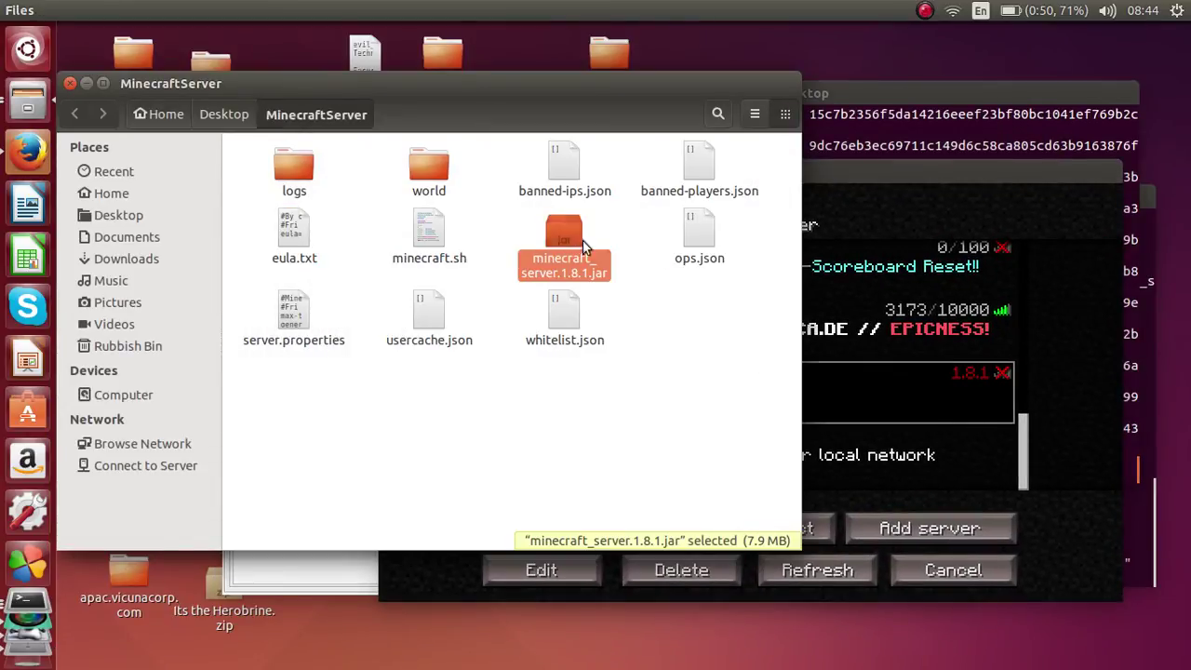
{"action": "left_click", "coordinate": [941, 410]}
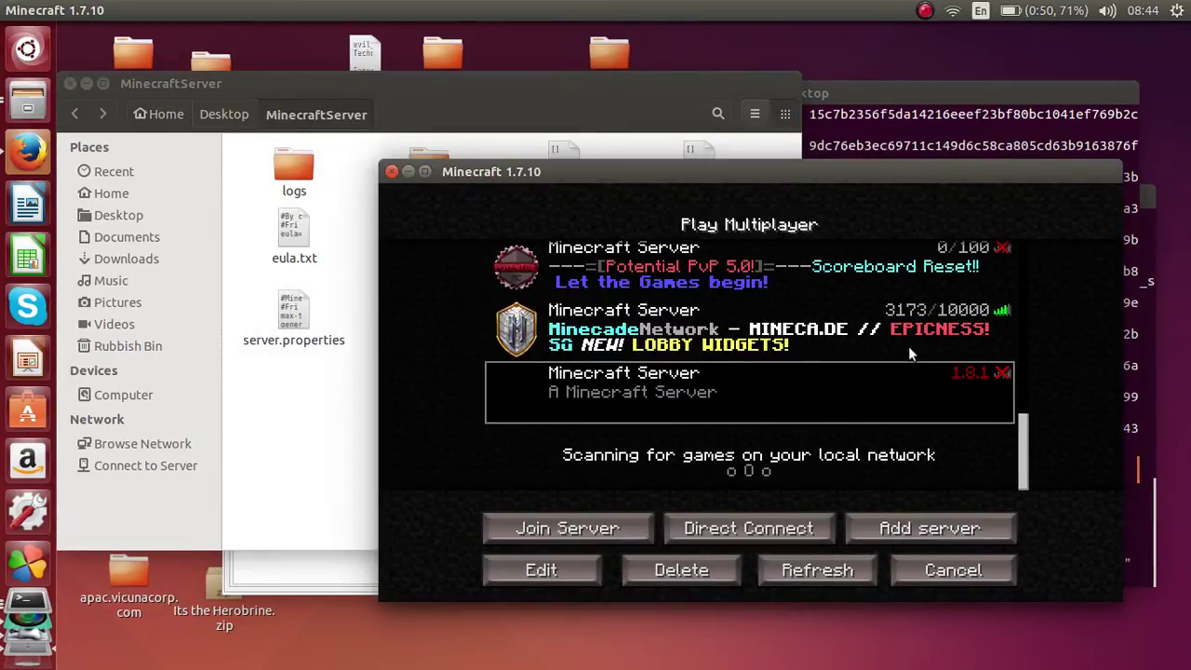
{"action": "scroll", "coordinate": [893, 344], "scroll_direction": "up", "scroll_amount": 3}
{"action": "scroll", "coordinate": [837, 317], "scroll_direction": "down", "scroll_amount": 3}
{"action": "left_click_drag", "start_coordinate": [457, 173], "coordinate": [421, 159]}
{"action": "left_click", "coordinate": [319, 425]}
{"action": "double_click", "coordinate": [300, 292]}
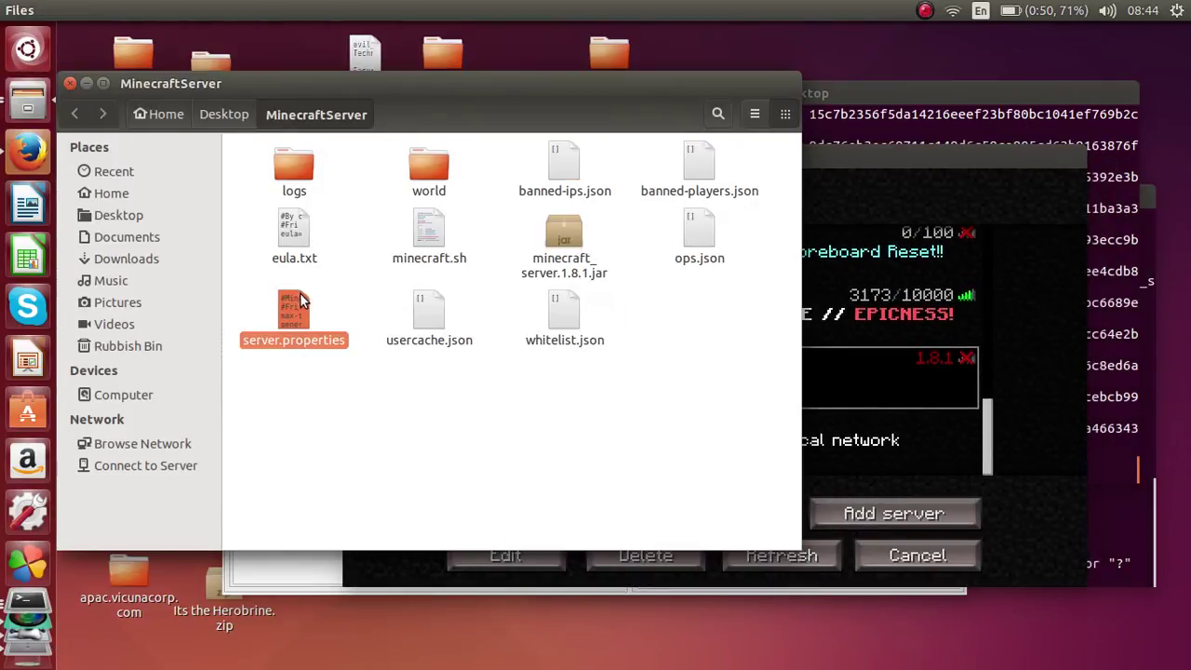
{"action": "left_click_drag", "start_coordinate": [327, 324], "coordinate": [727, 144]}
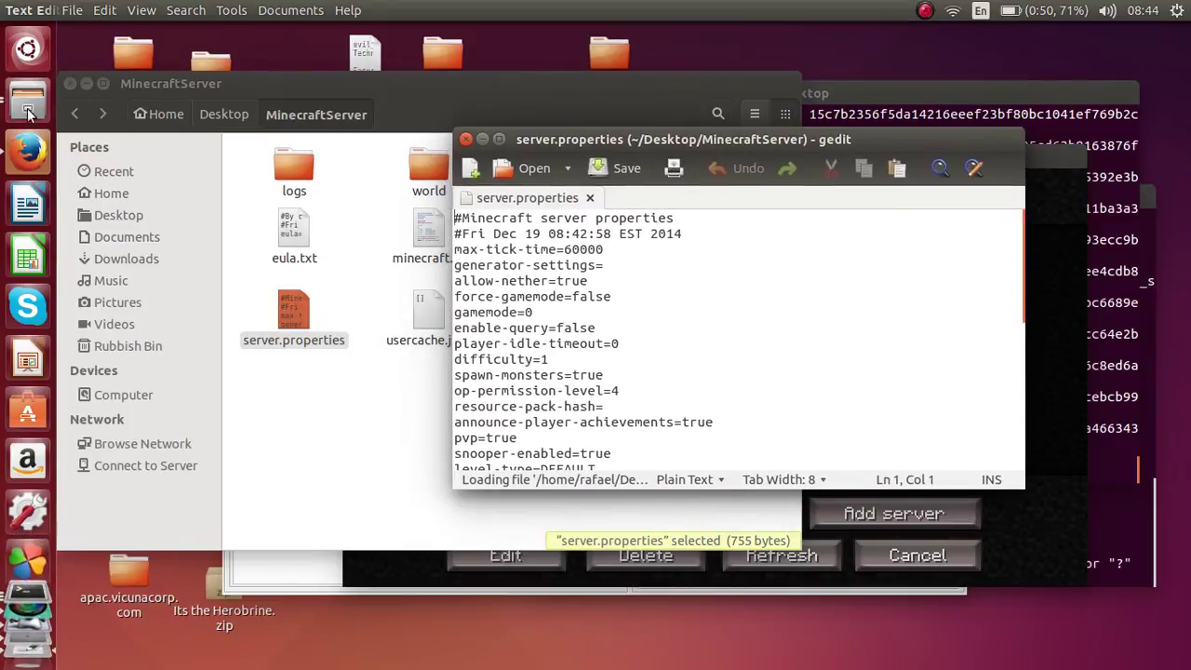
Run ifconfig in a new Terminal to check the network addresses.
{"action": "left_click", "coordinate": [40, 54]}
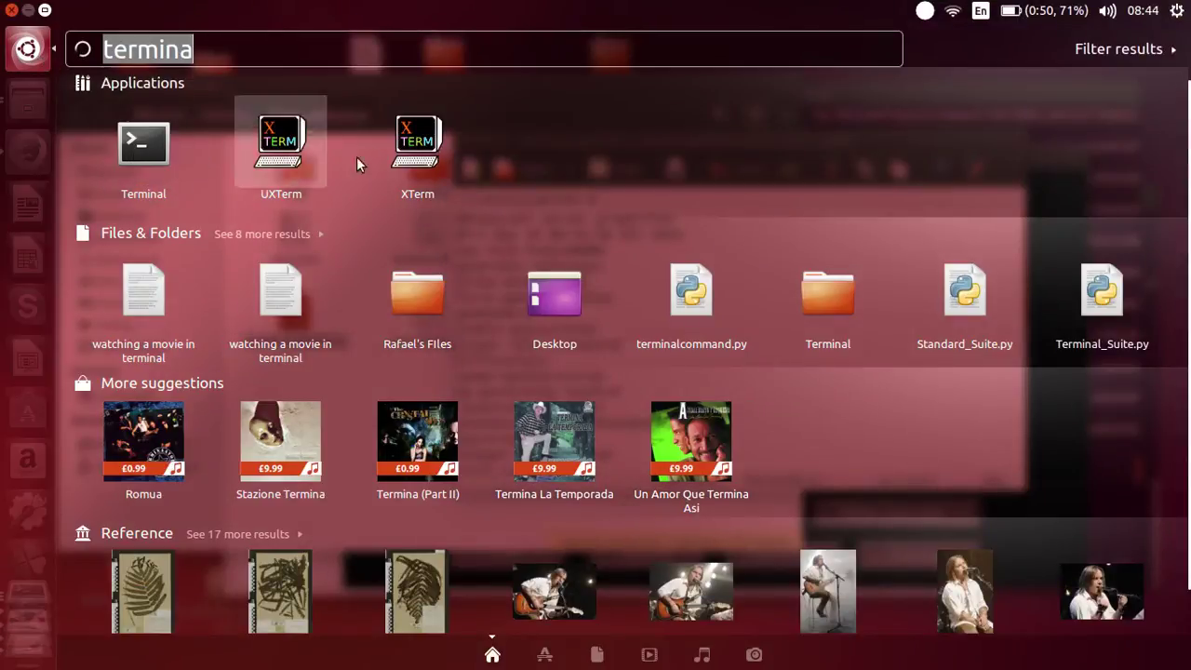
{"action": "key", "text": "Return"}
{"action": "type", "text": "ifconfig"}
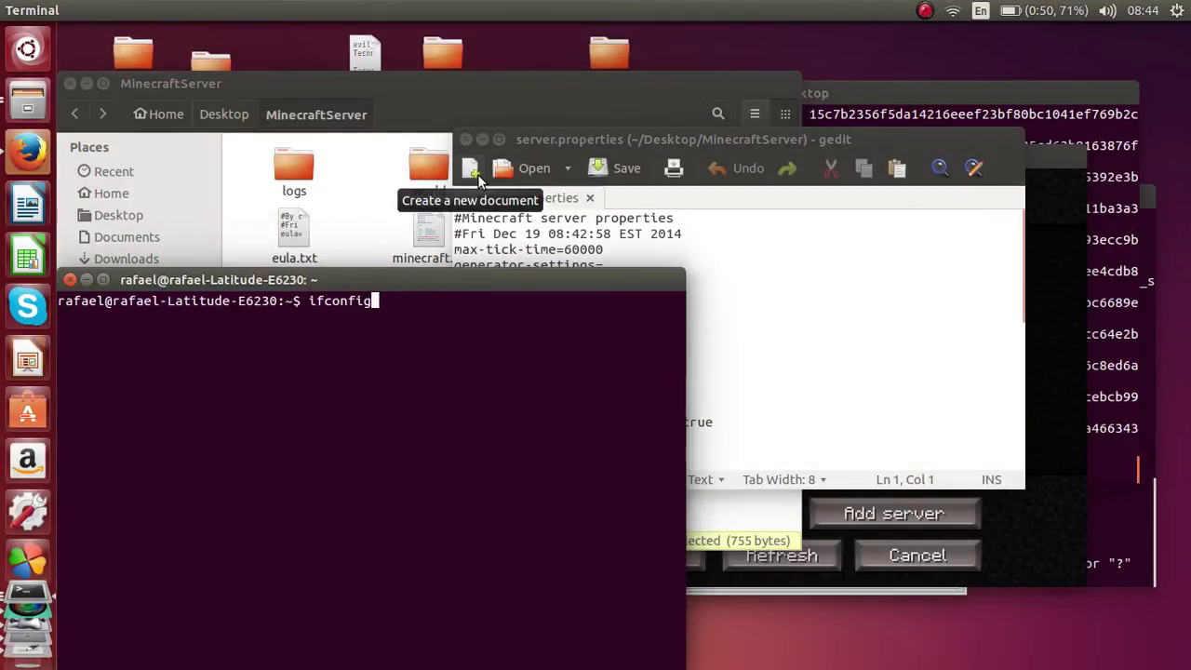
{"action": "key", "text": "Return"}
{"action": "left_click_drag", "start_coordinate": [482, 286], "coordinate": [598, 127]}
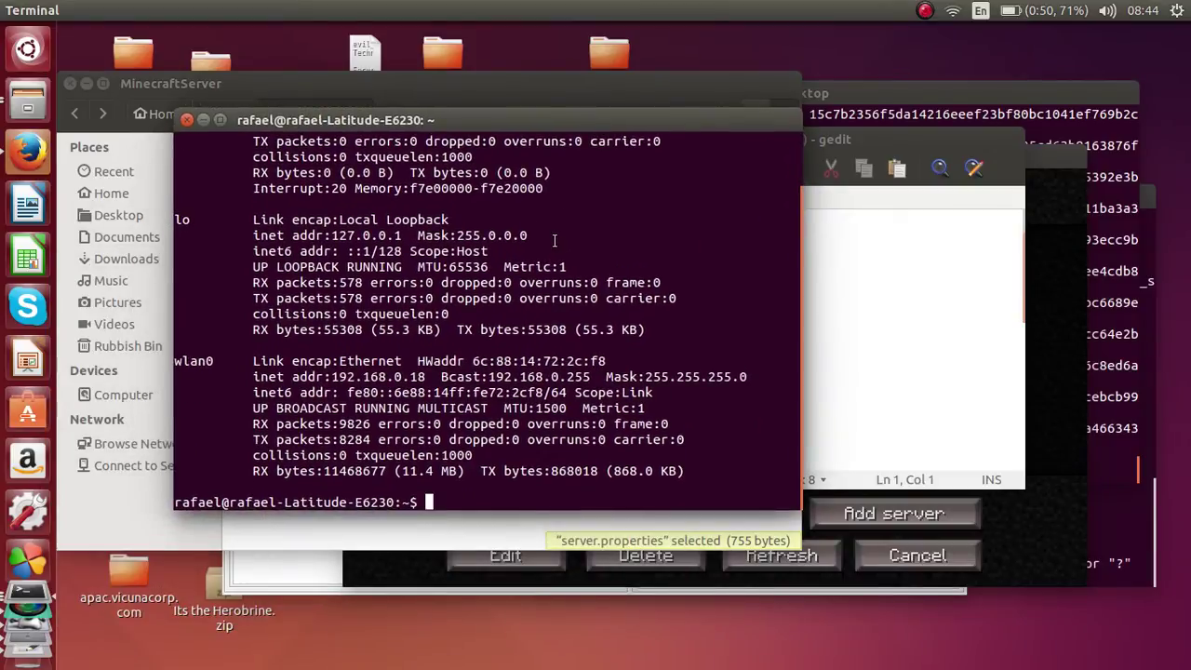
{"action": "scroll", "coordinate": [556, 240], "scroll_direction": "up", "scroll_amount": 1}
{"action": "scroll", "coordinate": [668, 266], "scroll_direction": "up", "scroll_amount": 1}
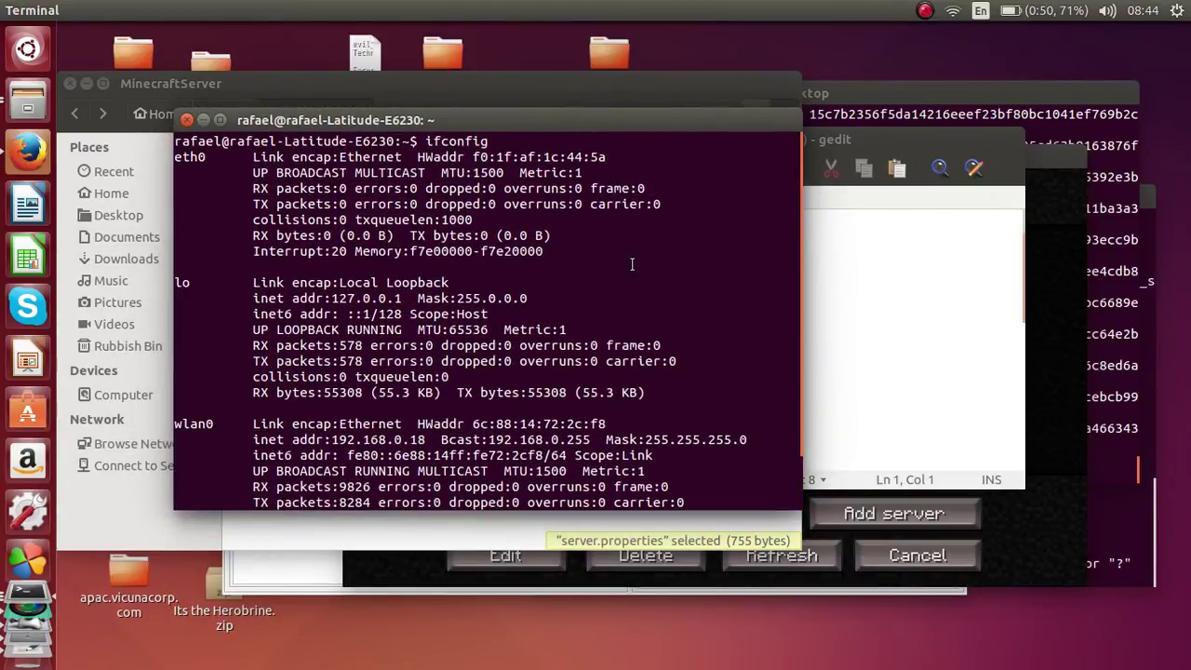
{"action": "scroll", "coordinate": [631, 265], "scroll_direction": "down", "scroll_amount": 2}
Set server-ip=127.0.0.1 in server.properties and save it on closing.
{"action": "left_click", "coordinate": [870, 292]}
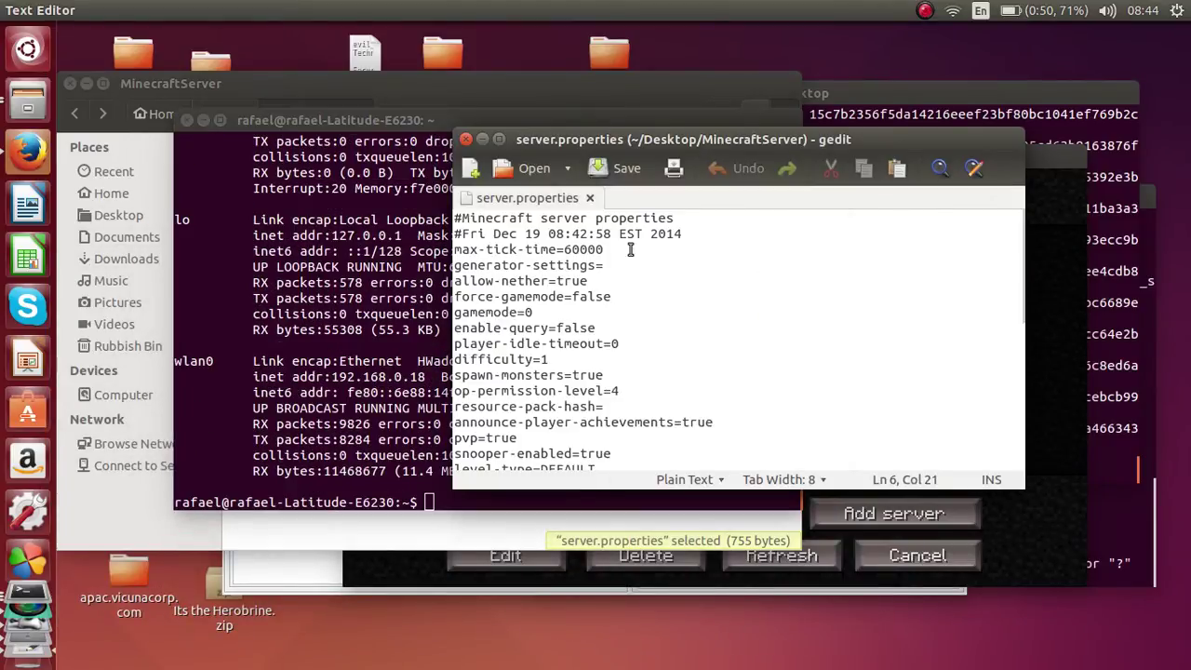
{"action": "left_click", "coordinate": [625, 355]}
{"action": "scroll", "coordinate": [632, 322], "scroll_direction": "down", "scroll_amount": 1}
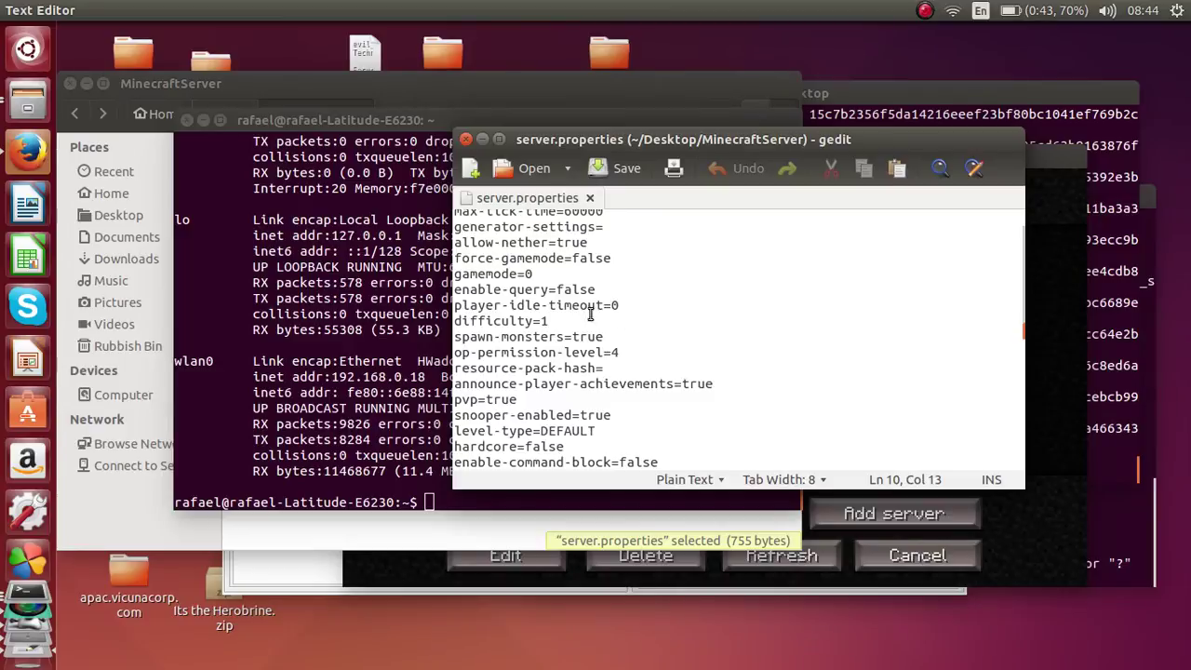
{"action": "scroll", "coordinate": [650, 410], "scroll_direction": "down", "scroll_amount": 4}
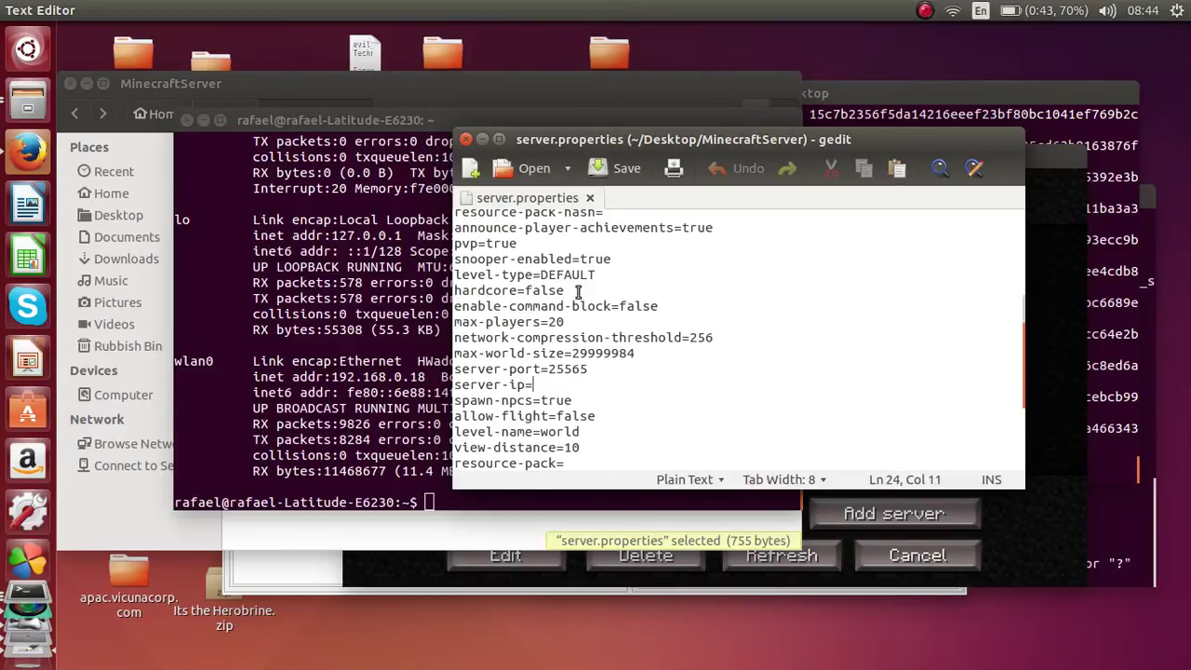
{"action": "type", "text": "127.0.0.1"}
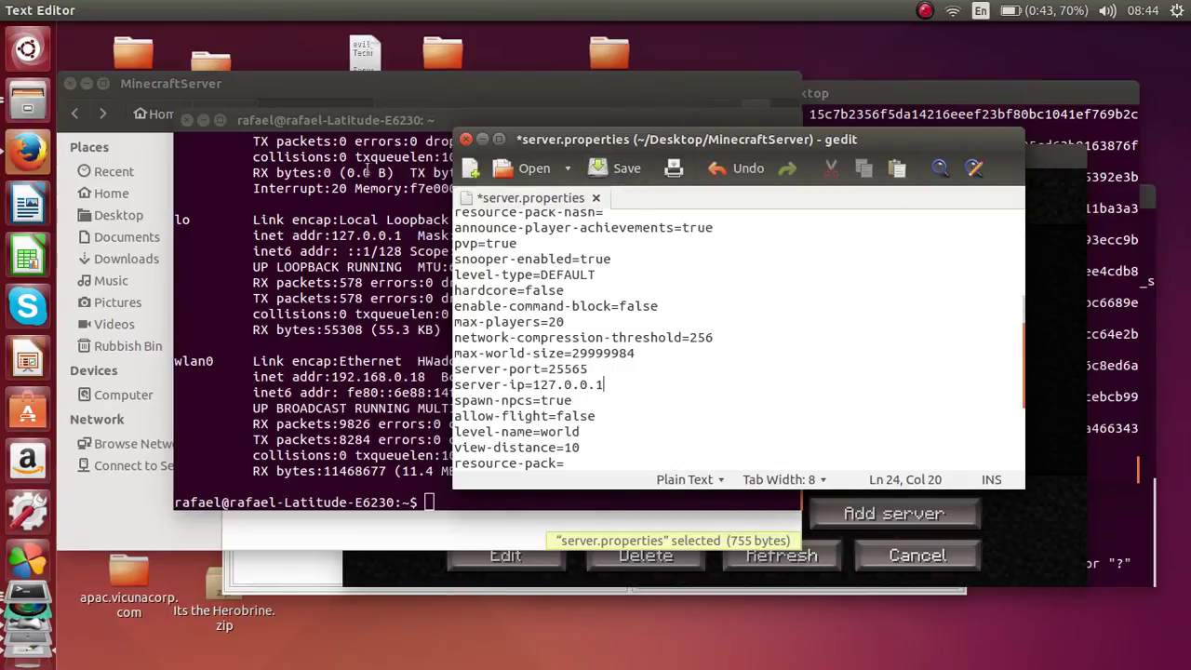
{"action": "left_click", "coordinate": [466, 138]}
{"action": "left_click", "coordinate": [955, 376]}
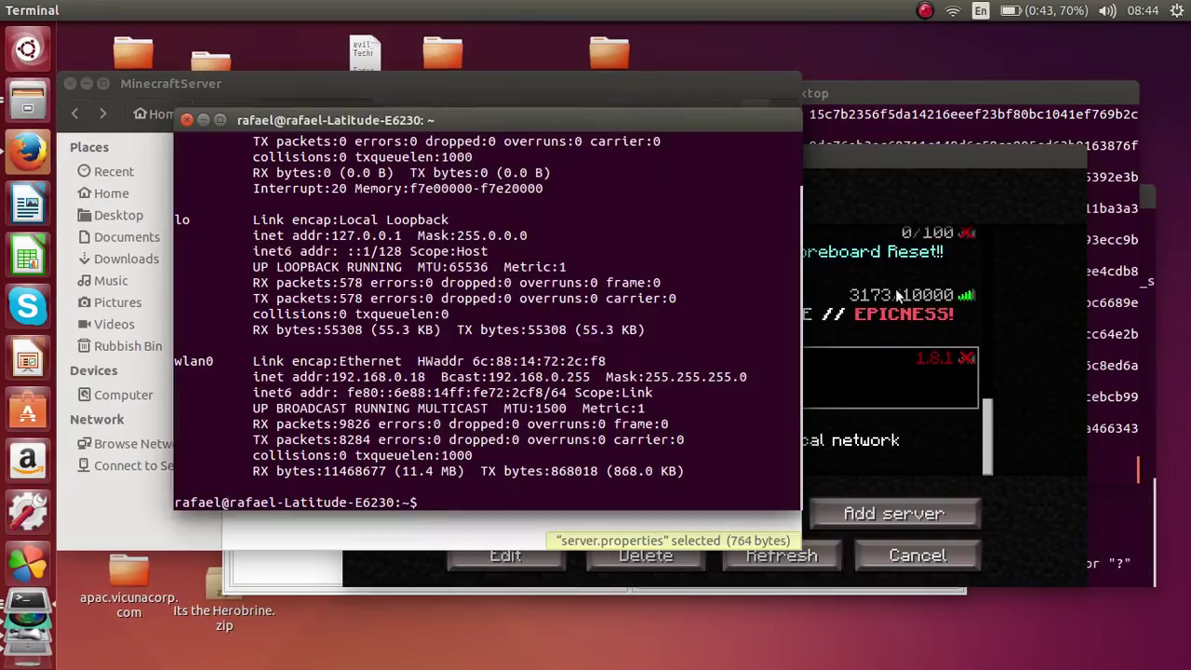
Leave the server list and quit Minecraft.
{"action": "left_click", "coordinate": [1011, 440]}
{"action": "left_click", "coordinate": [894, 561]}
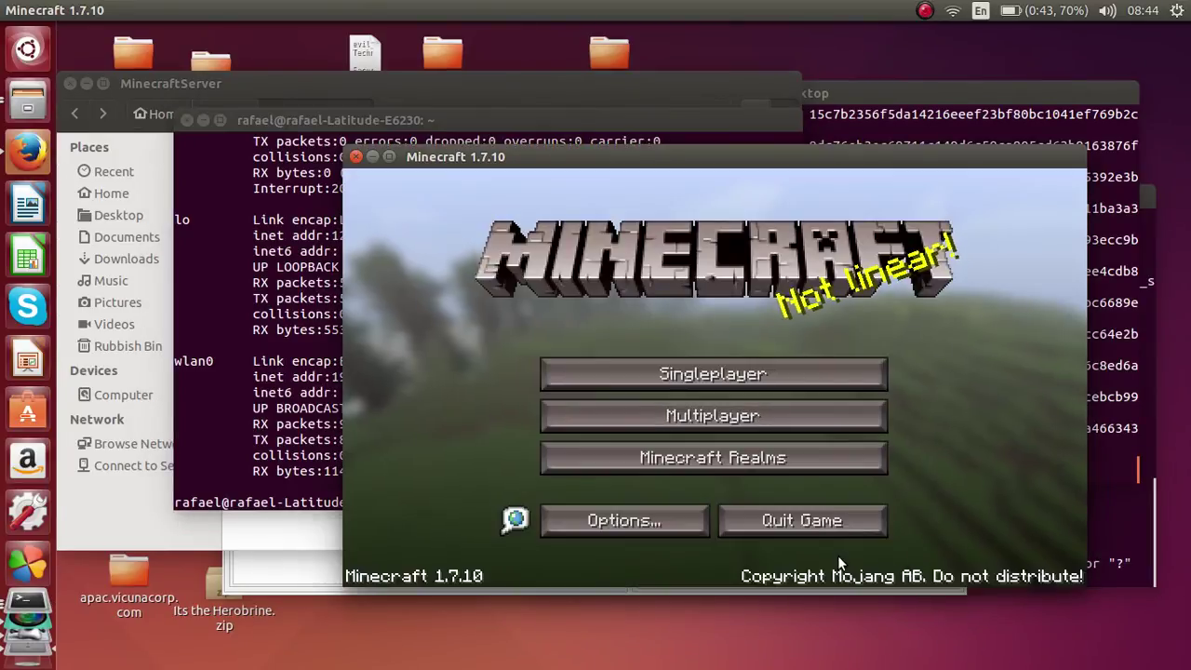
{"action": "left_click", "coordinate": [823, 523]}
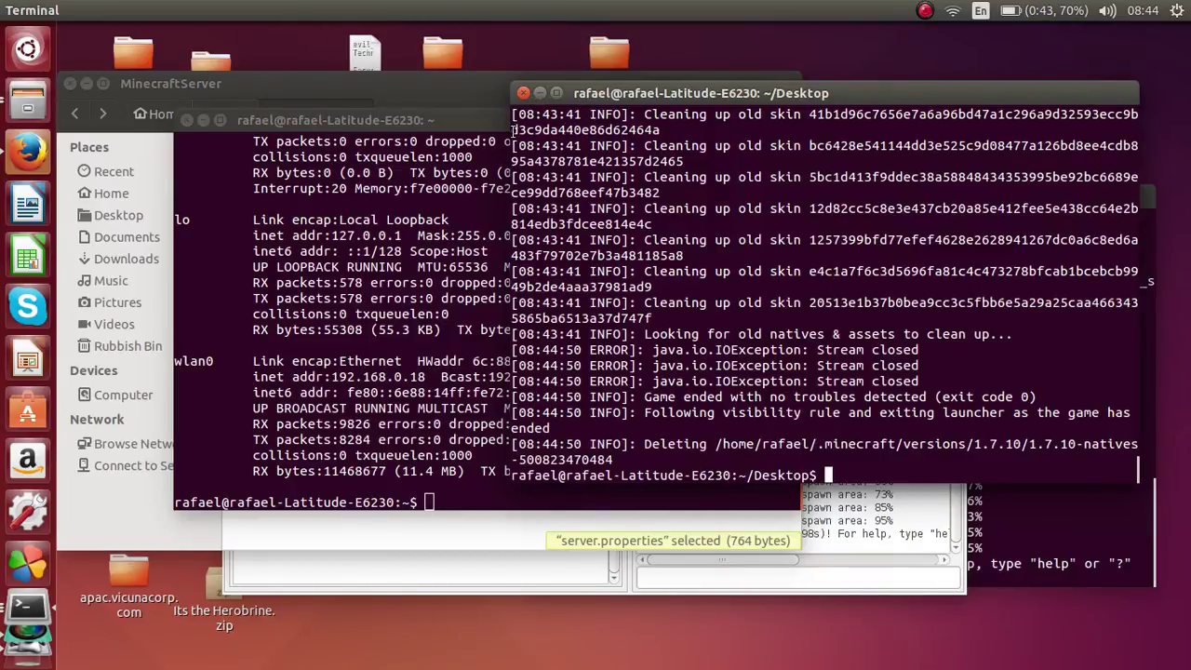
Close the terminal running the old server, confirming Close Terminal to stop it.
{"action": "left_click", "coordinate": [1085, 541]}
{"action": "left_click", "coordinate": [540, 197]}
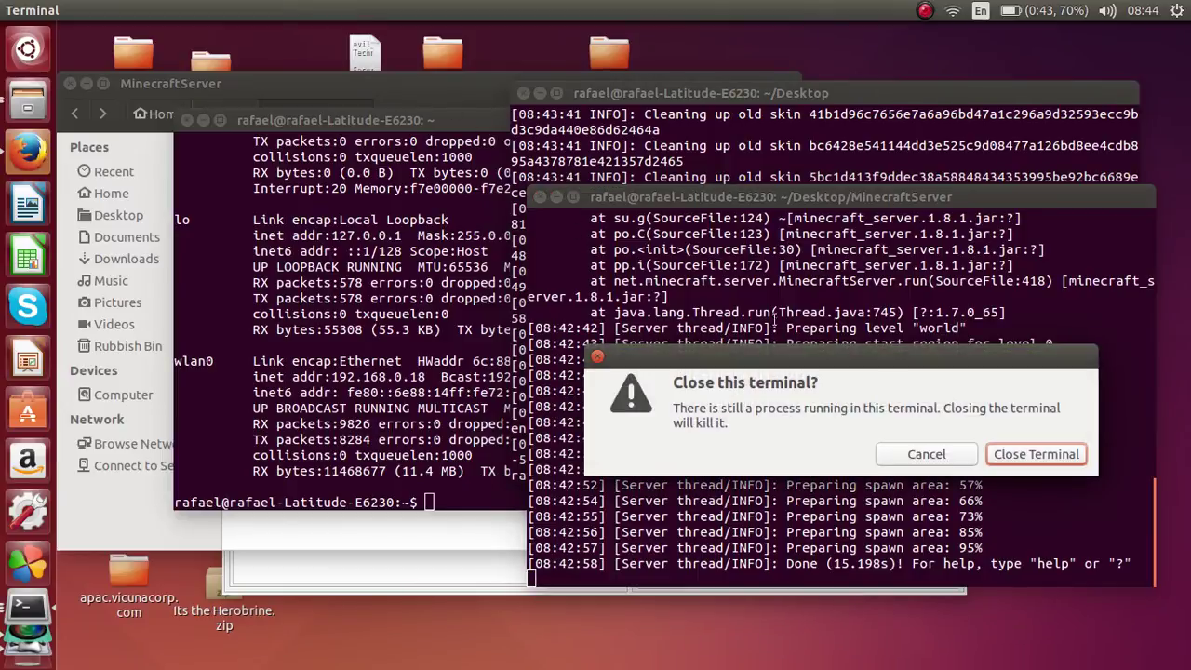
{"action": "left_click", "coordinate": [1043, 455]}
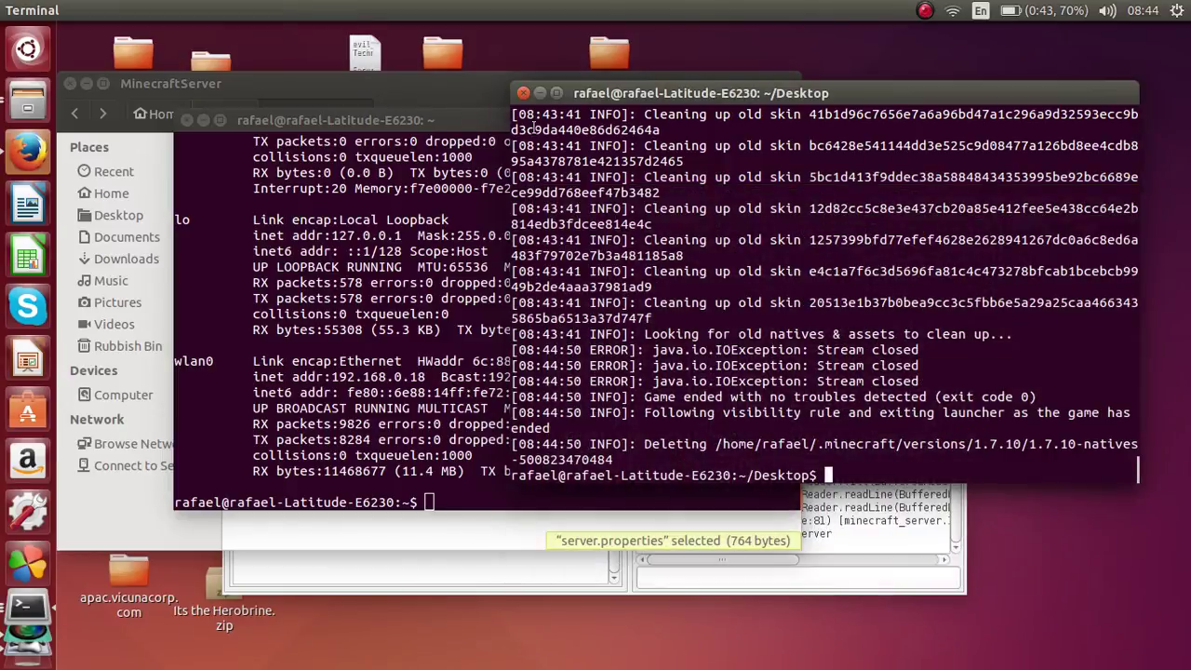
{"action": "left_click", "coordinate": [475, 80]}
Open a new Terminal and change into the Desktop/MinecraftServer folder.
{"action": "key", "text": "super"}
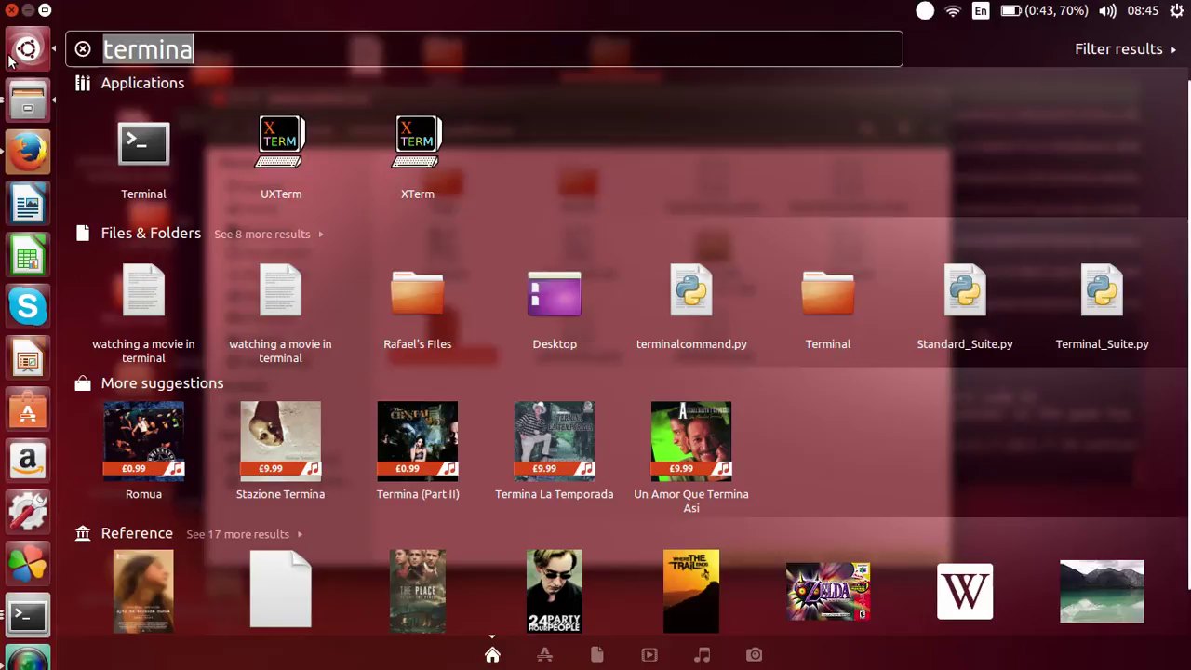
{"action": "left_click", "coordinate": [182, 140]}
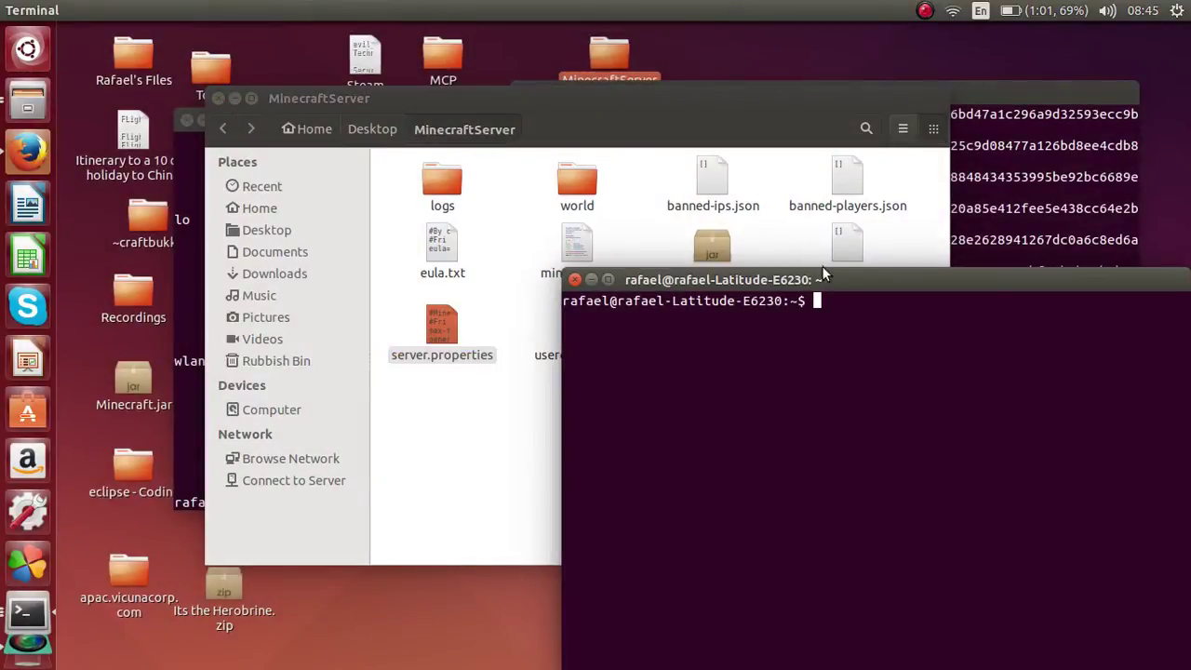
{"action": "left_click_drag", "start_coordinate": [828, 274], "coordinate": [860, 271]}
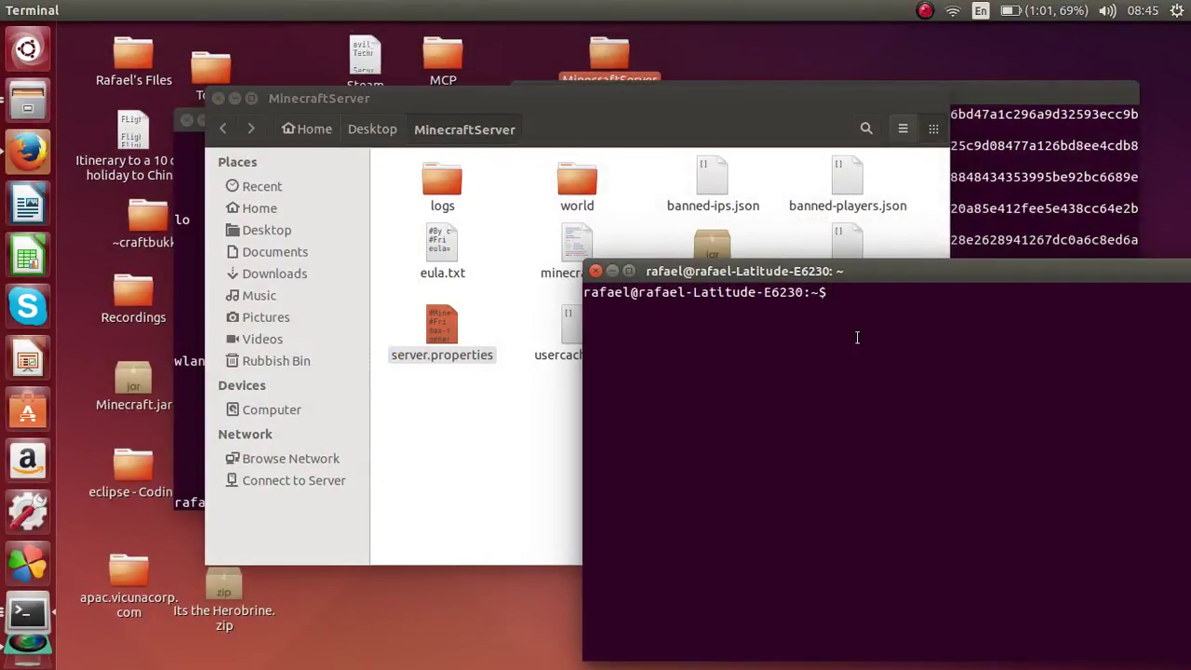
{"action": "type", "text": "cd Desktop"}
{"action": "key", "text": "Return"}
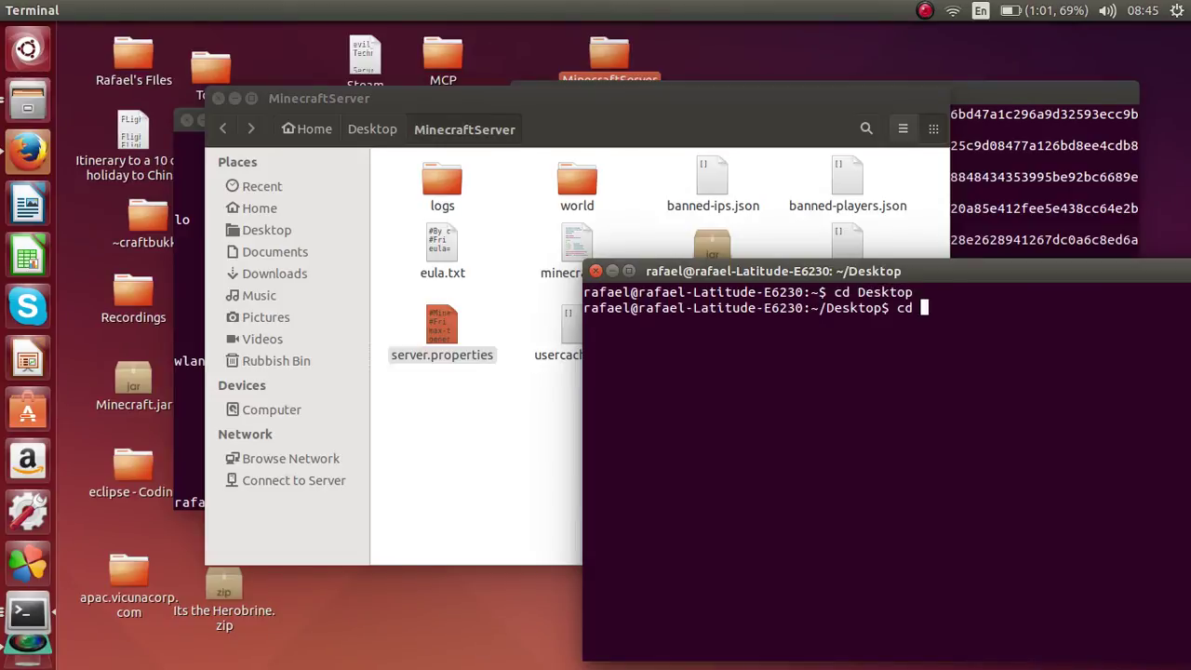
{"action": "type", "text": "cd MinecraftServer"}
{"action": "key", "text": "Return"}
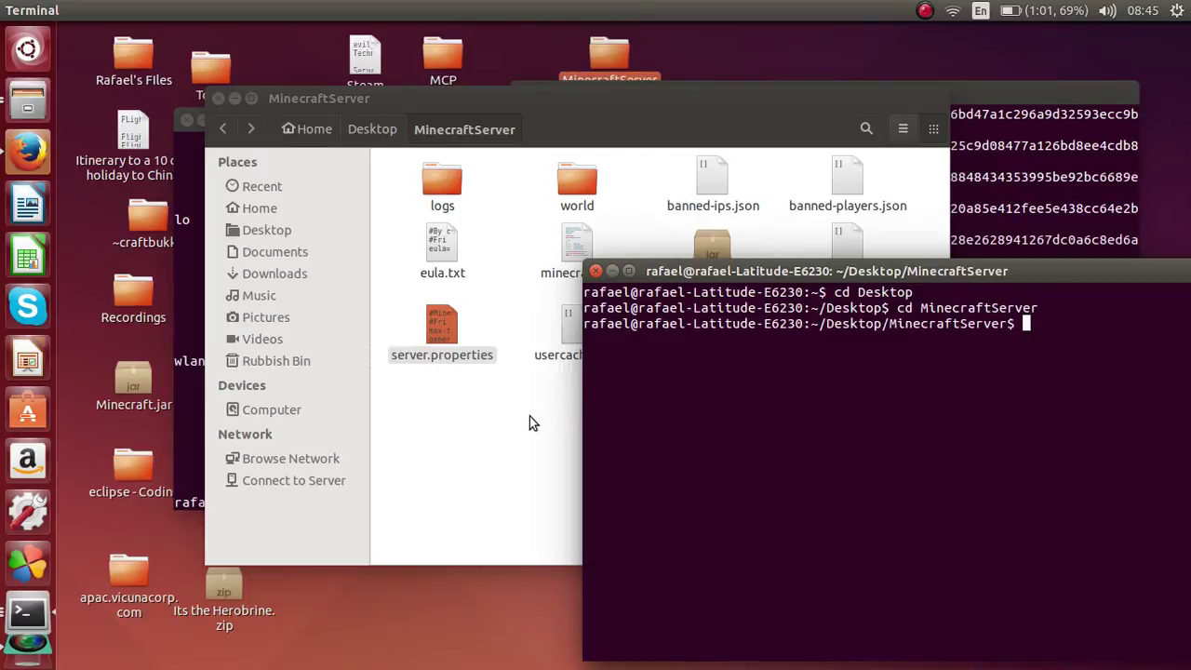
Launch minecraft_server.1.8.1.jar so it starts on 127.0.0.1:25565, then arrange the windows.
{"action": "type", "text": "java -jar minecraft_se"}
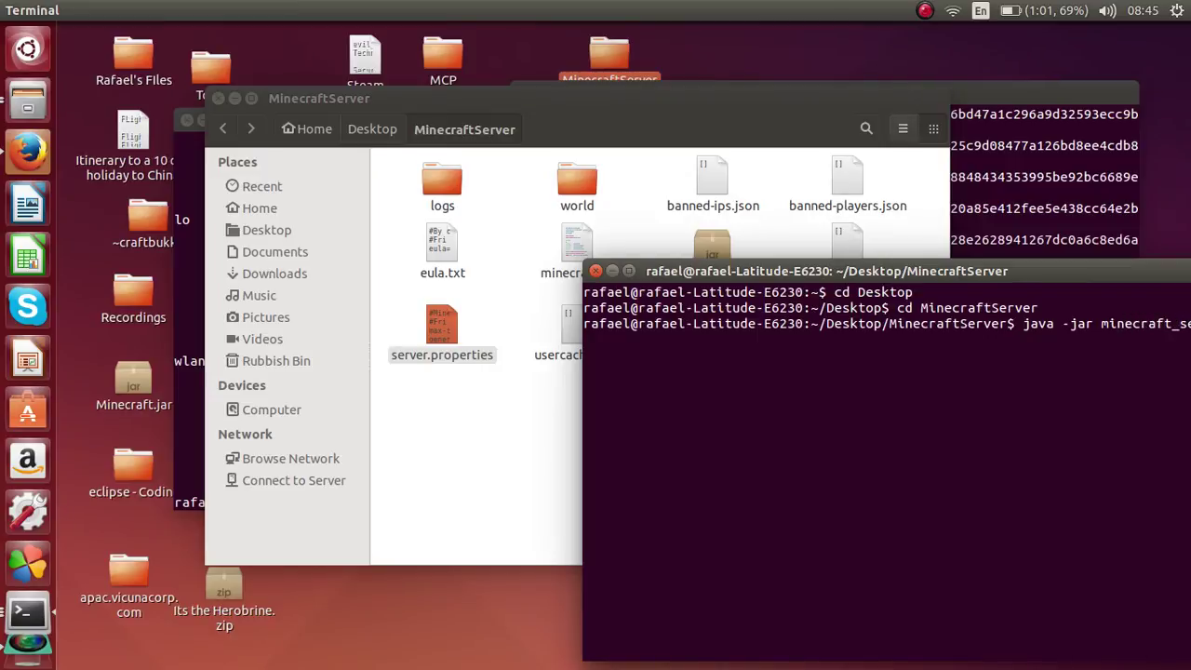
{"action": "type", "text": "rver.1.8.1.jar"}
{"action": "key", "text": "Return"}
{"action": "left_click_drag", "start_coordinate": [984, 267], "coordinate": [498, 120]}
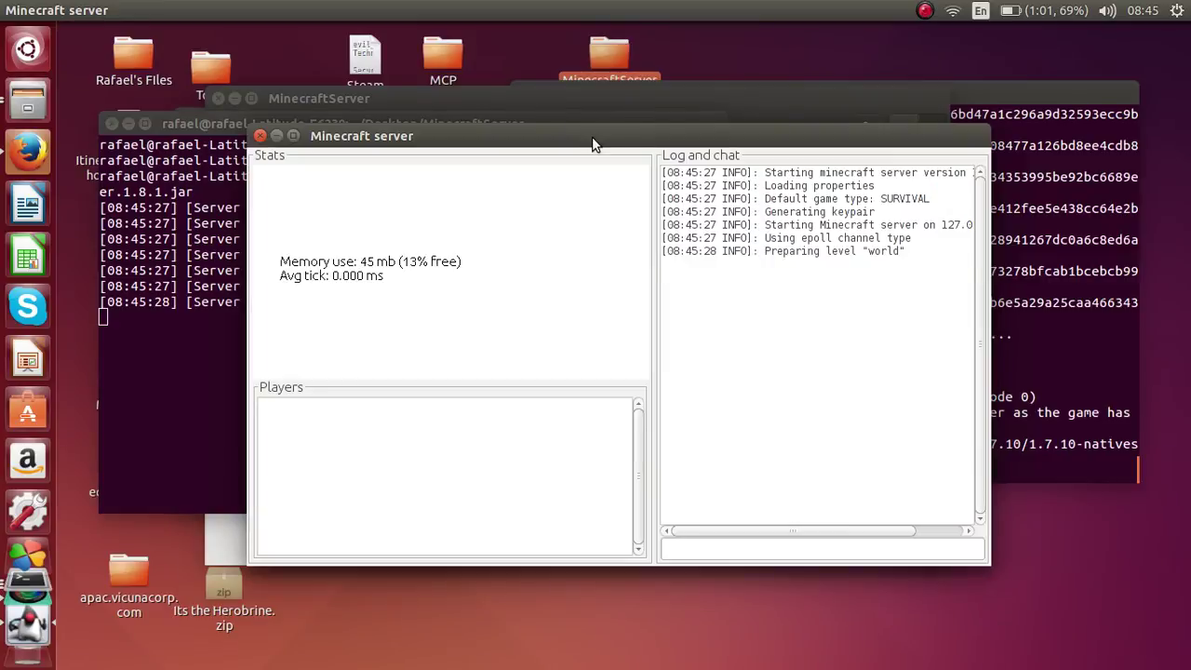
{"action": "left_click_drag", "start_coordinate": [616, 105], "coordinate": [652, 312]}
{"action": "left_click", "coordinate": [639, 260]}
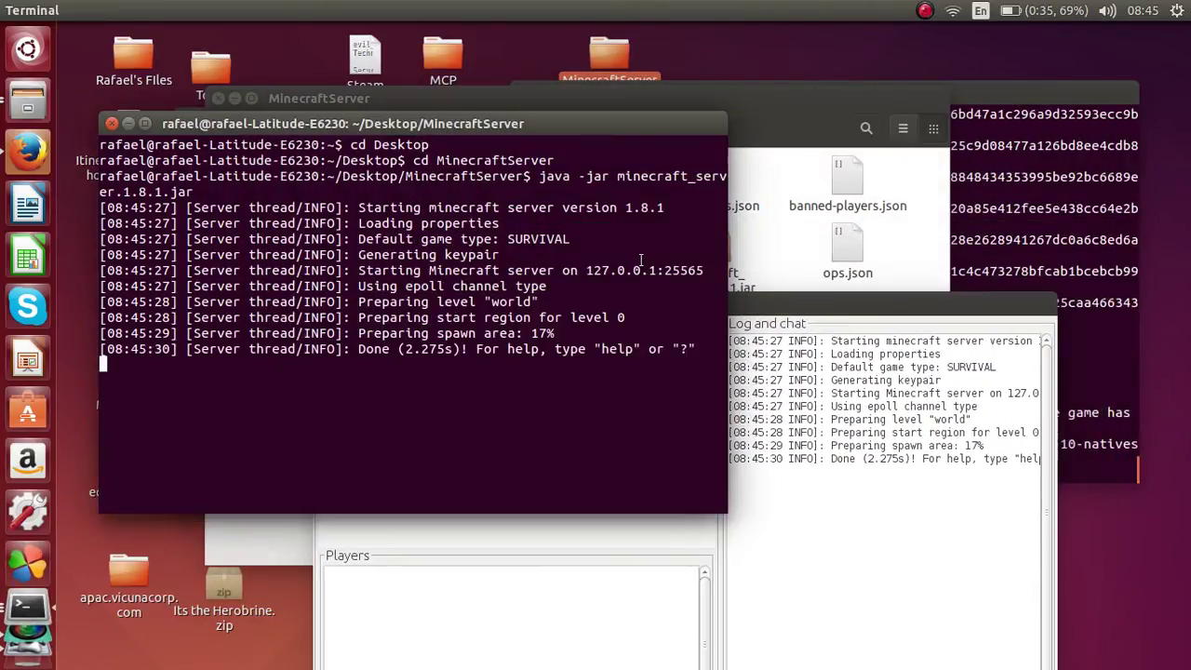